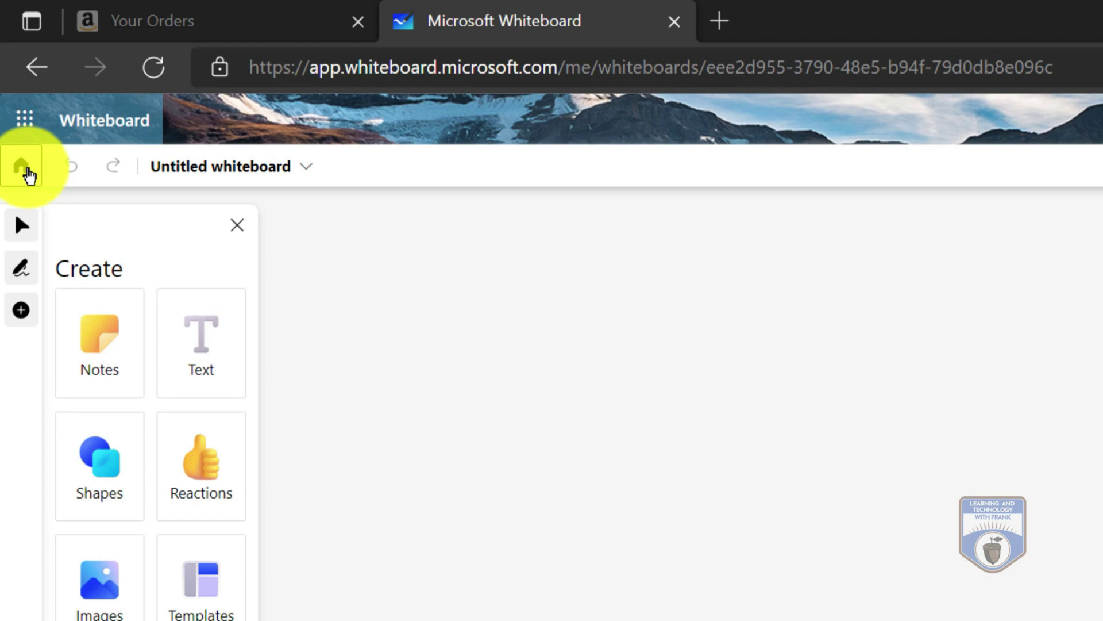
View the whiteboard list in the browser and the maximized desktop Whiteboard app, and minimize both windows.
click(28, 173)
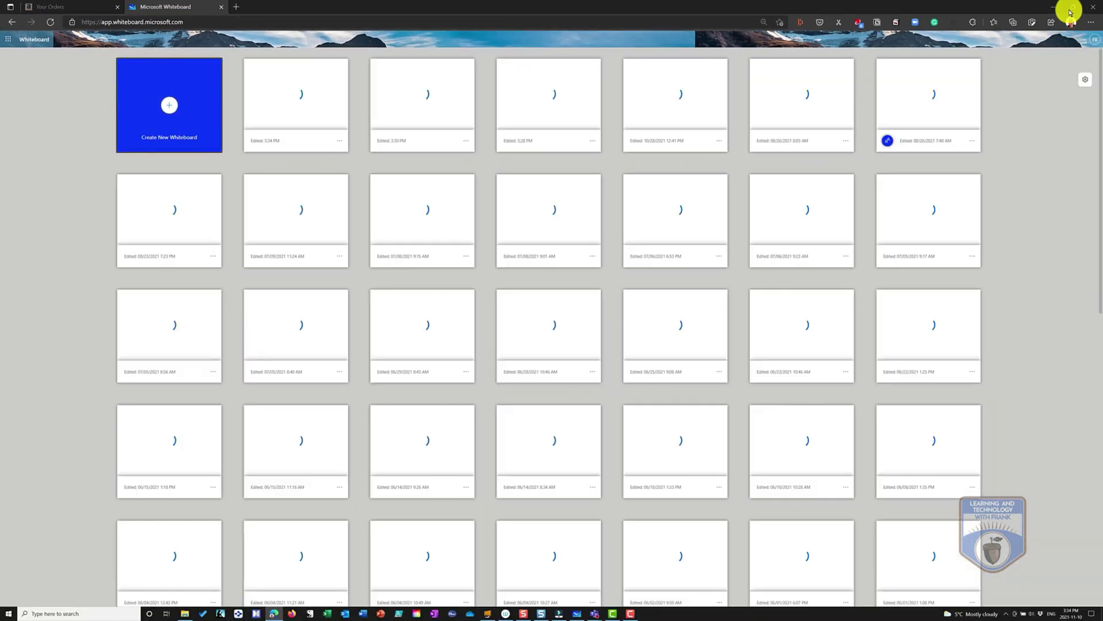
click(1059, 9)
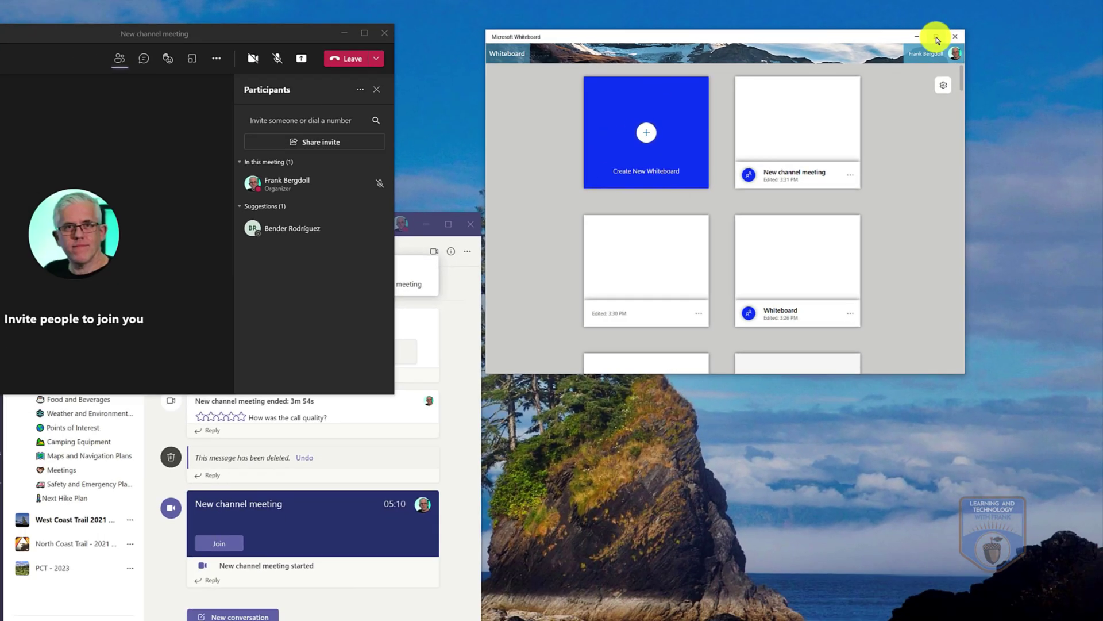
click(862, 52)
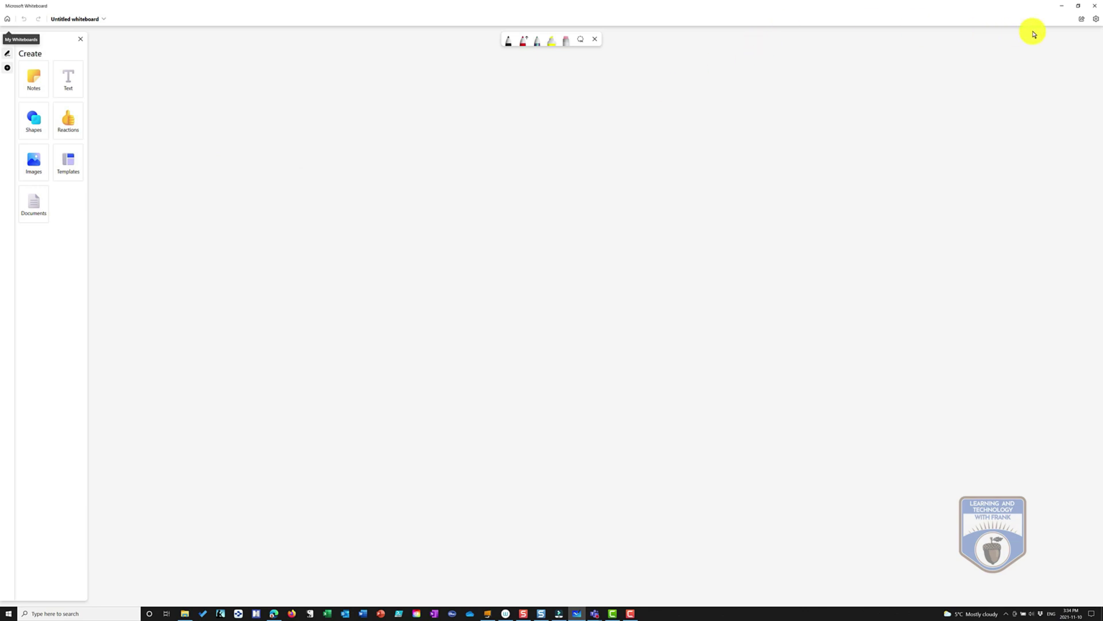
click(1062, 6)
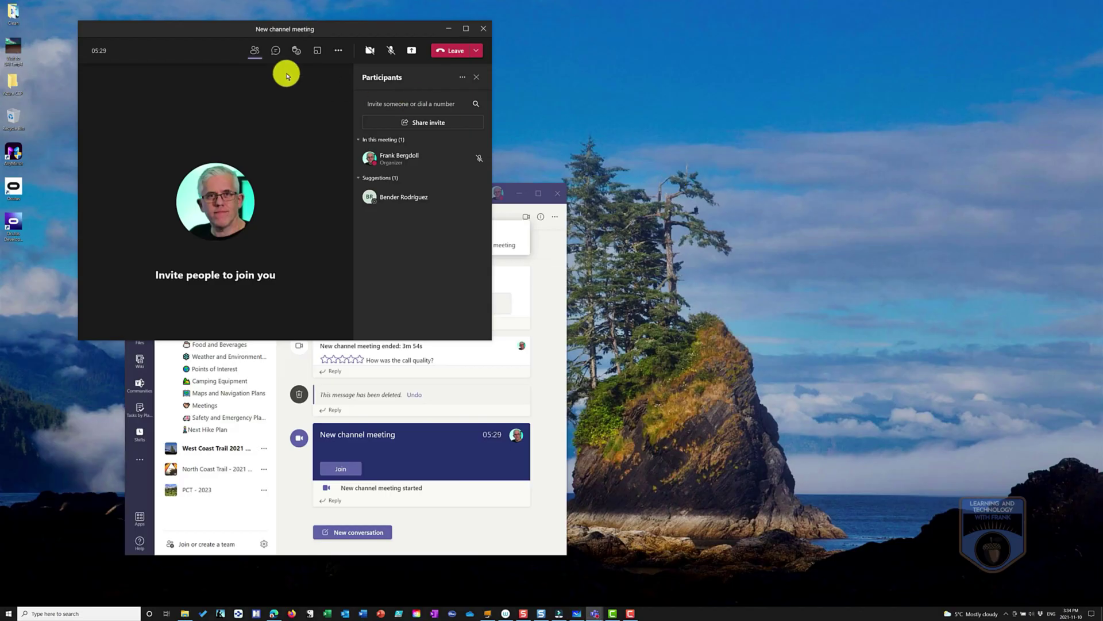
Maximize the Teams channel meeting window, share Microsoft Whiteboard in it, and check the shared board's name field.
drag(219, 32, 327, 60)
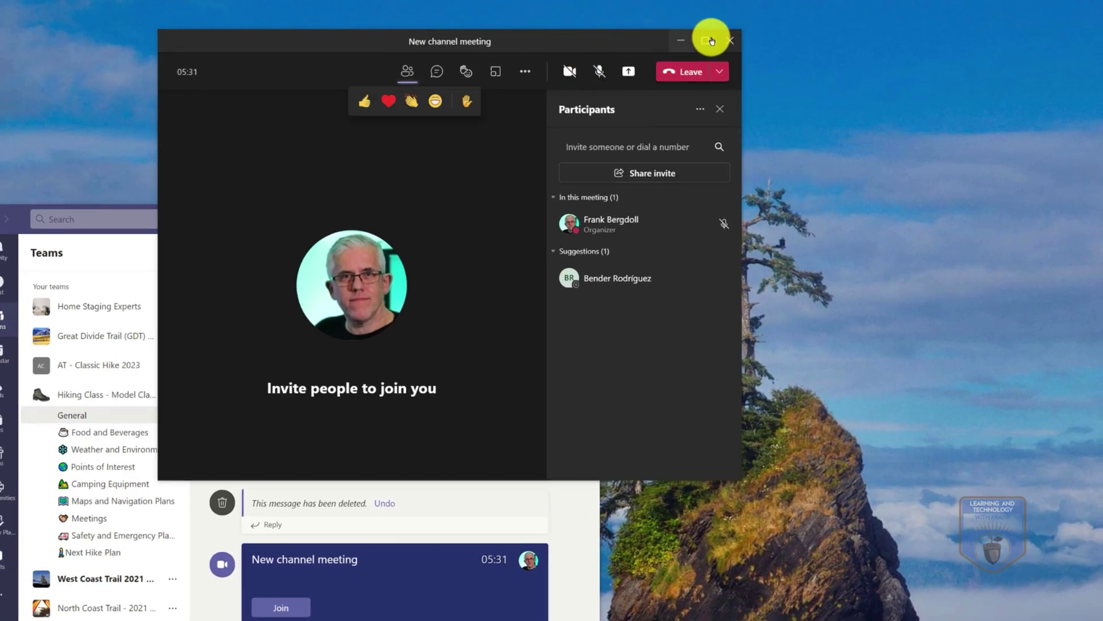
click(587, 27)
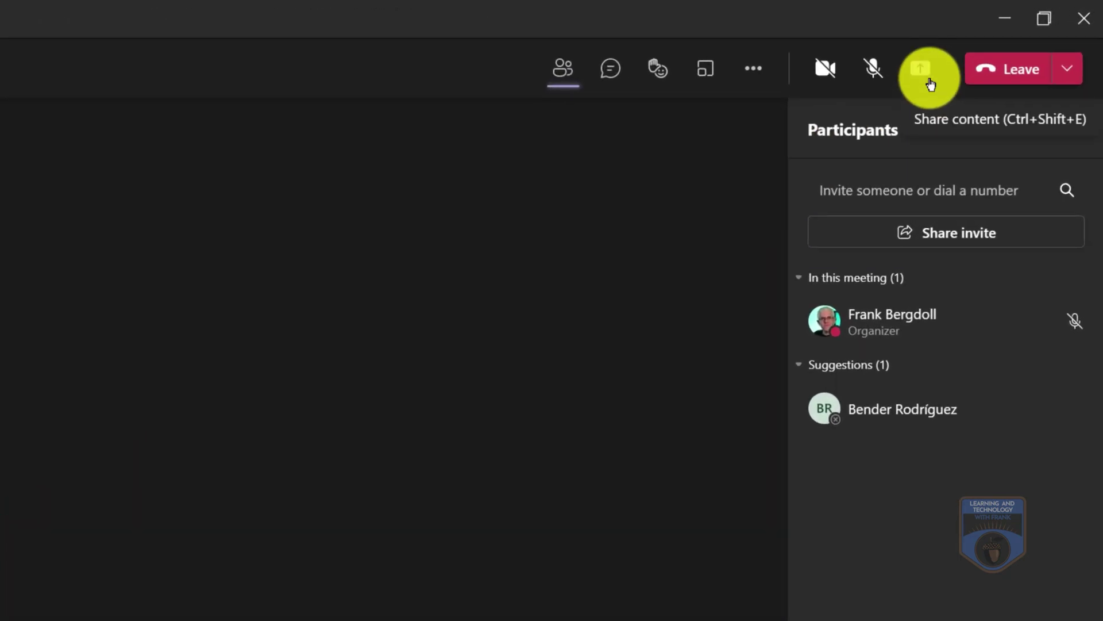
click(930, 84)
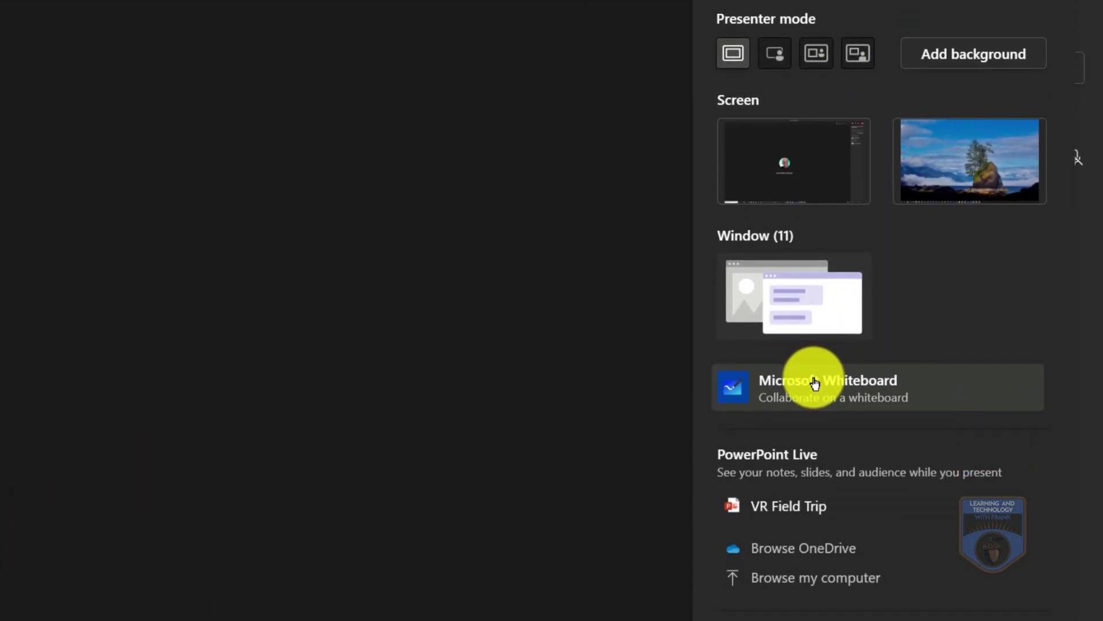
click(816, 350)
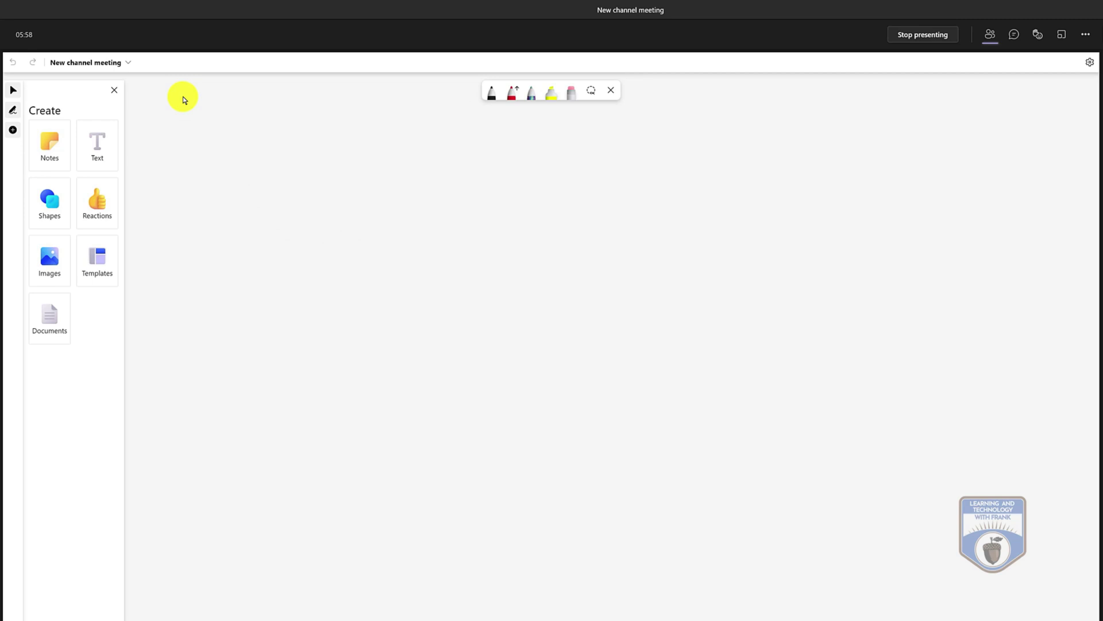
click(128, 63)
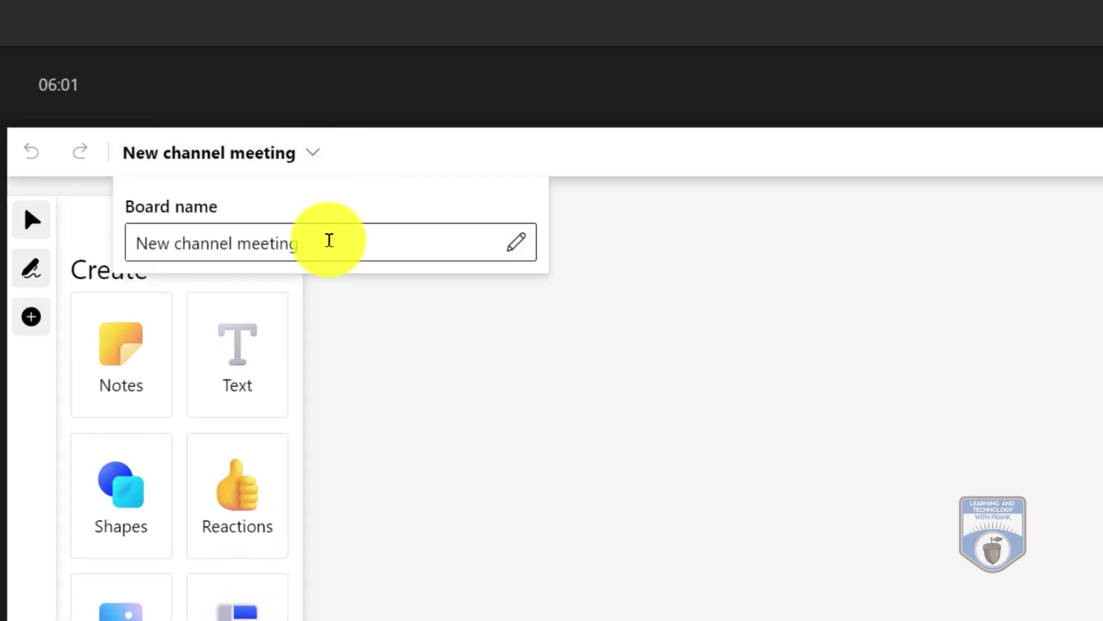
click(495, 519)
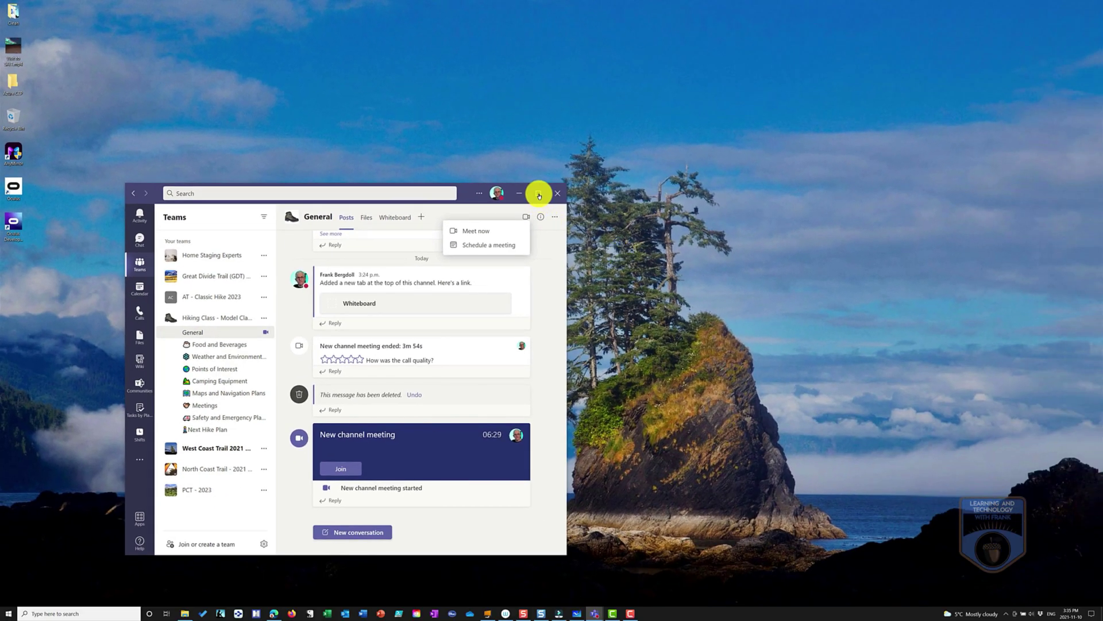
Open the General channel's Whiteboard in the maximized Teams window and show its background formatting options.
click(539, 196)
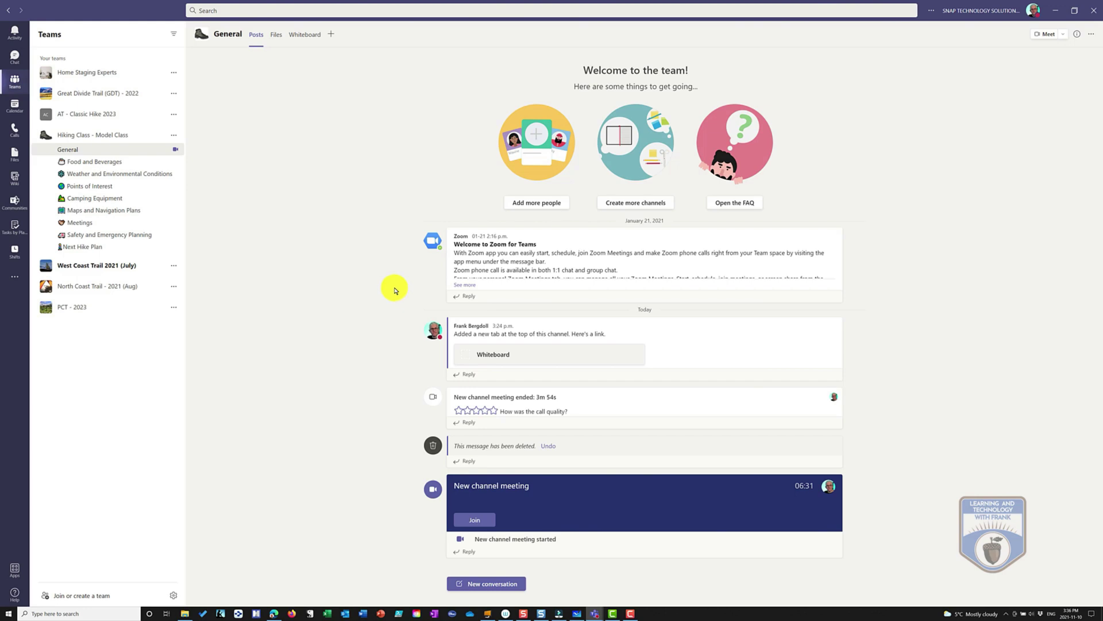
click(301, 36)
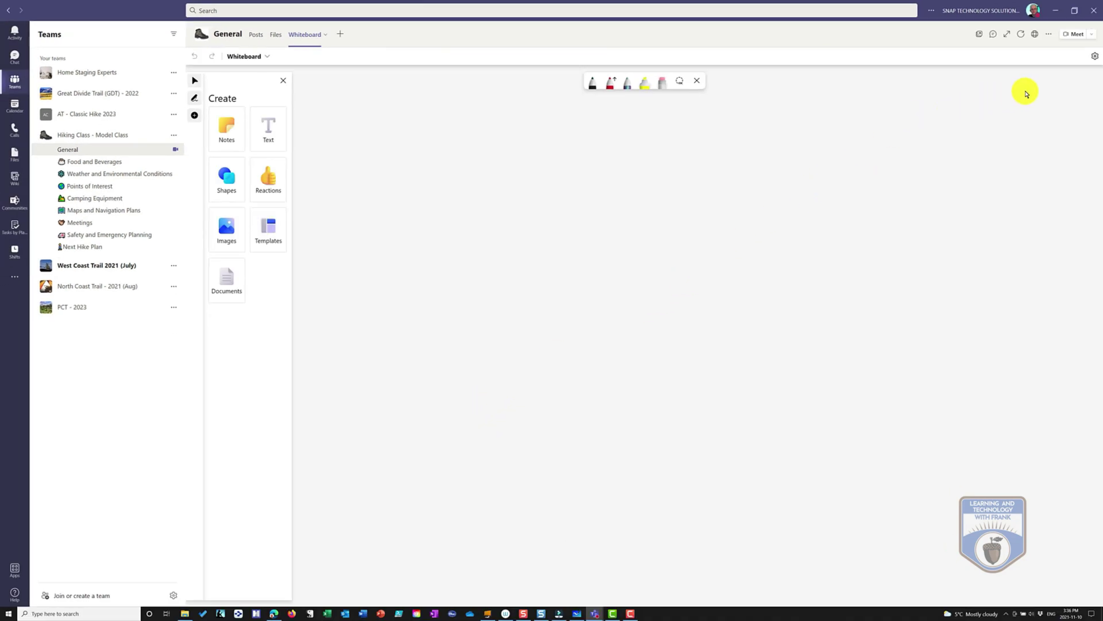
click(1096, 104)
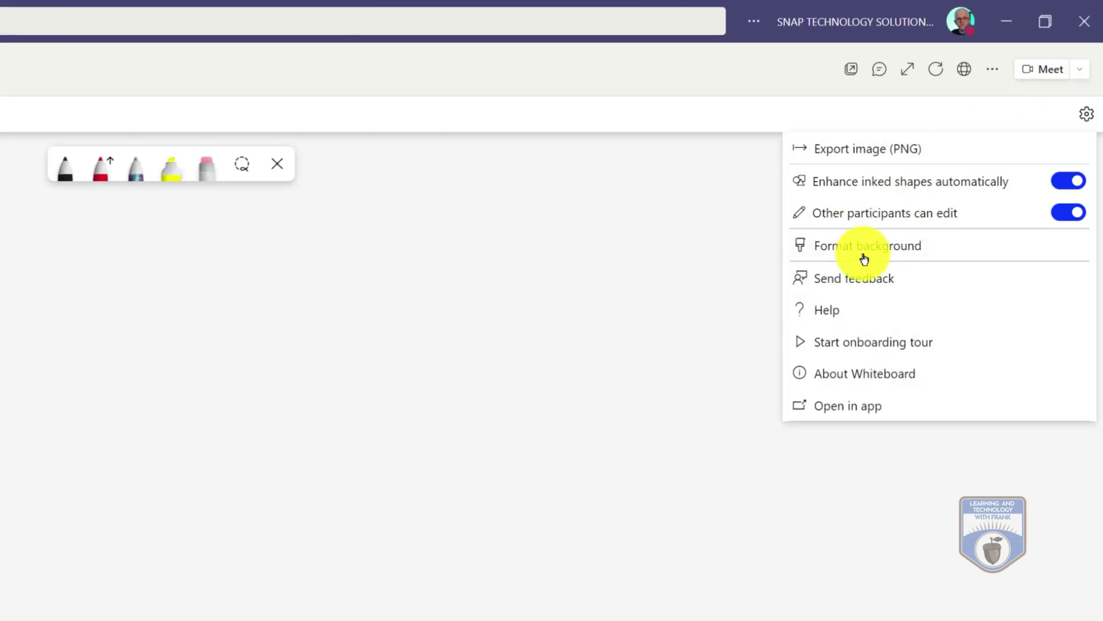
click(864, 248)
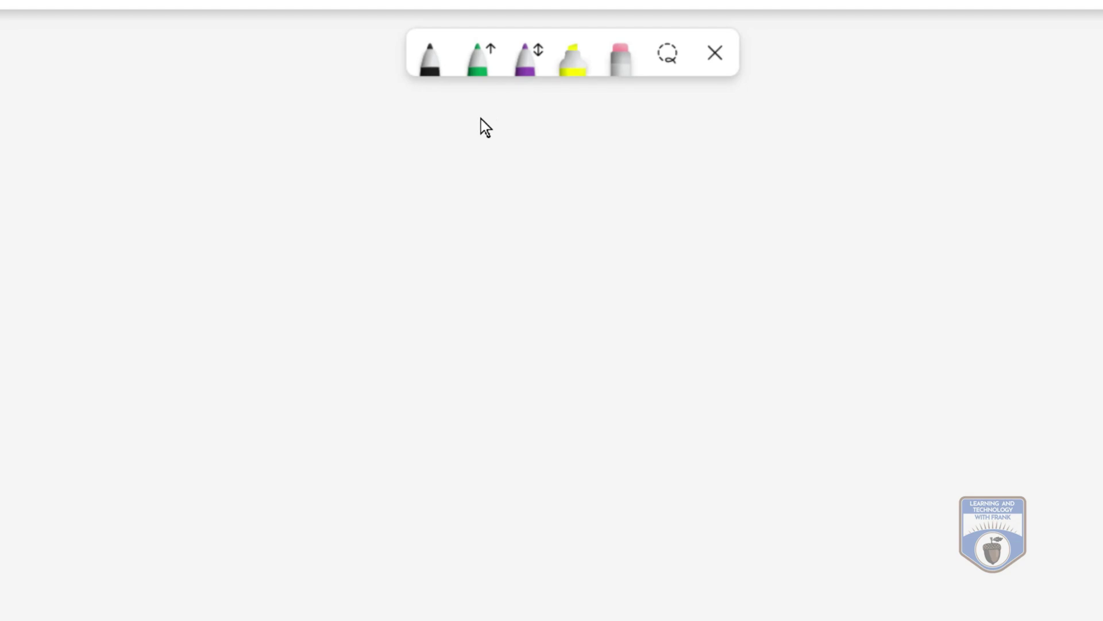
Set the black pen's thickness to 4 and place a dot on the blank canvas.
click(429, 72)
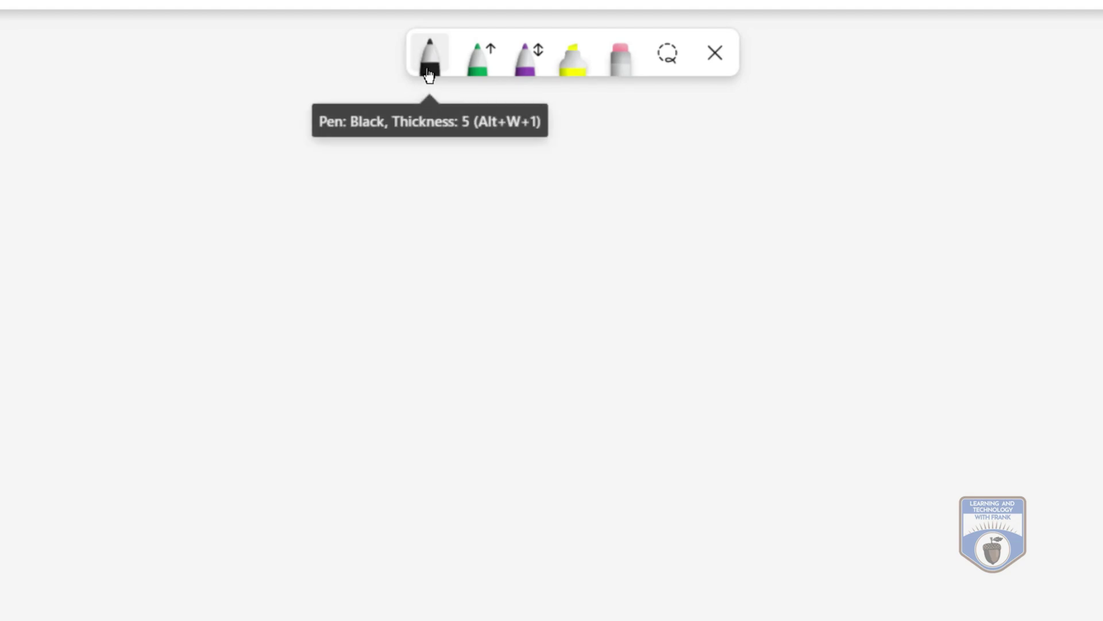
click(432, 73)
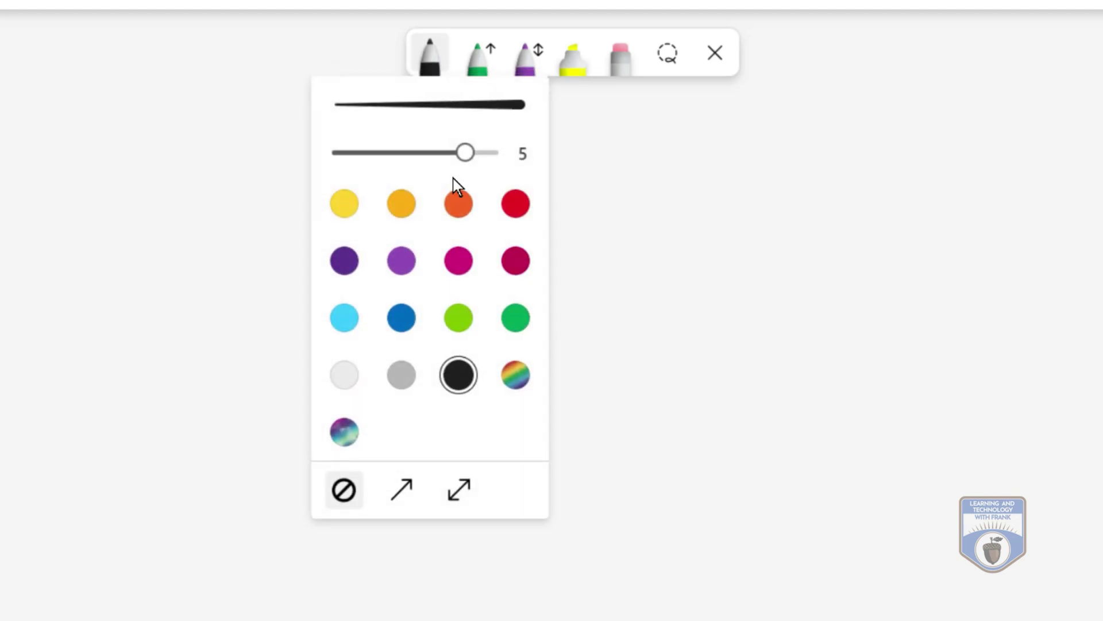
drag(464, 153, 434, 155)
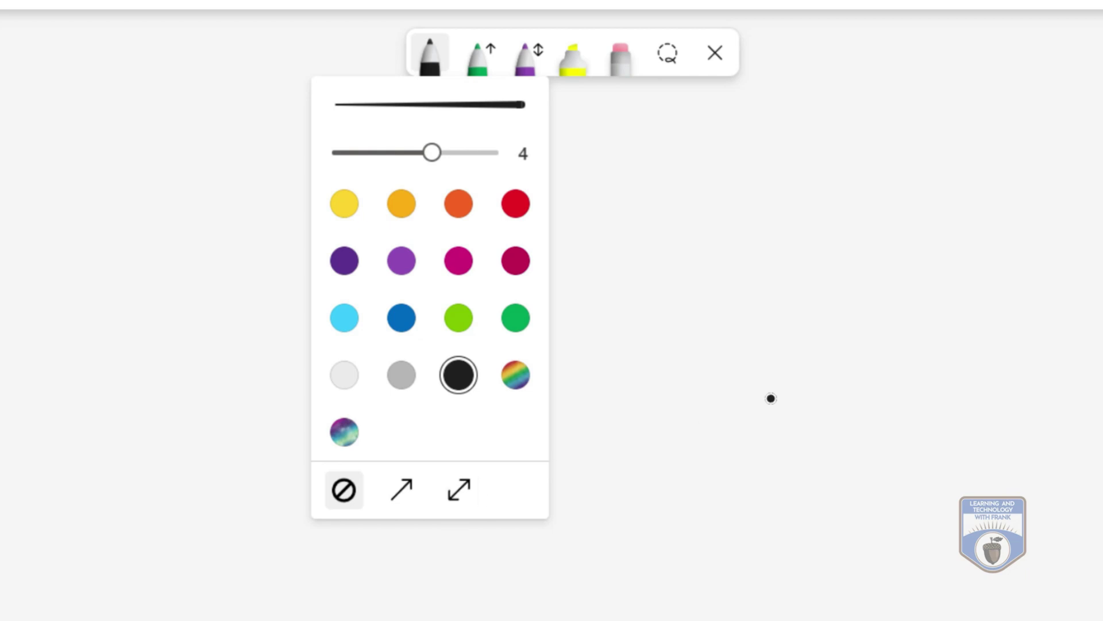
click(694, 314)
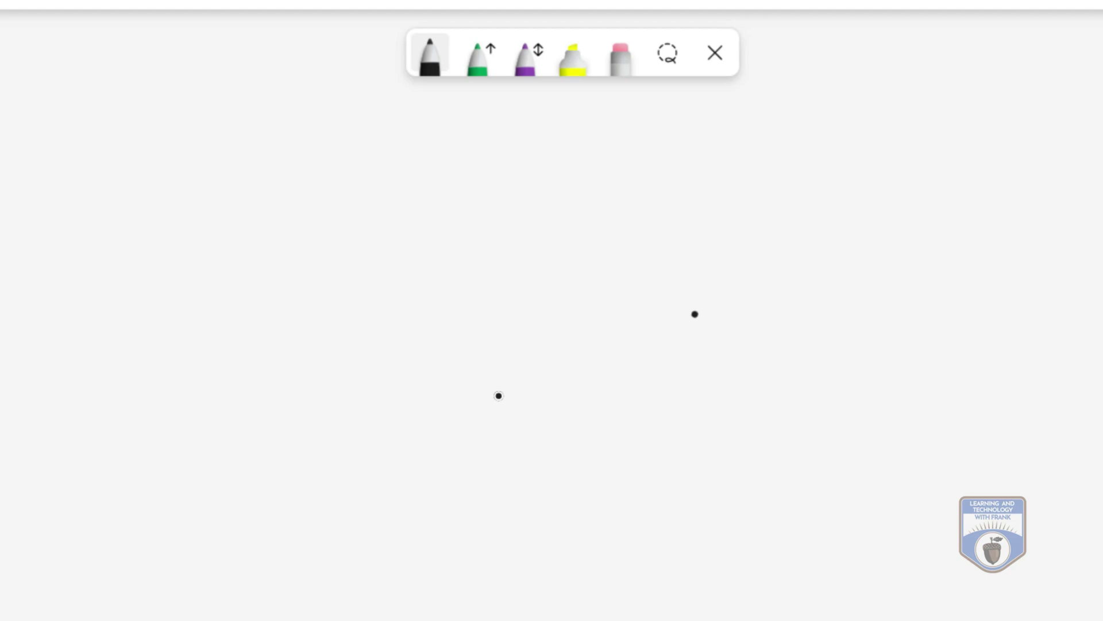
Handwrite "Hello" in black ink to the left of the dot.
mouse_move(211, 316)
mouse_down()
mouse_move(218, 386)
mouse_move(253, 358)
mouse_up()
mouse_move(251, 315)
mouse_down()
mouse_move(258, 393)
mouse_move(308, 384)
mouse_up()
drag(316, 300, 329, 399)
drag(336, 295, 357, 391)
drag(386, 354, 397, 358)
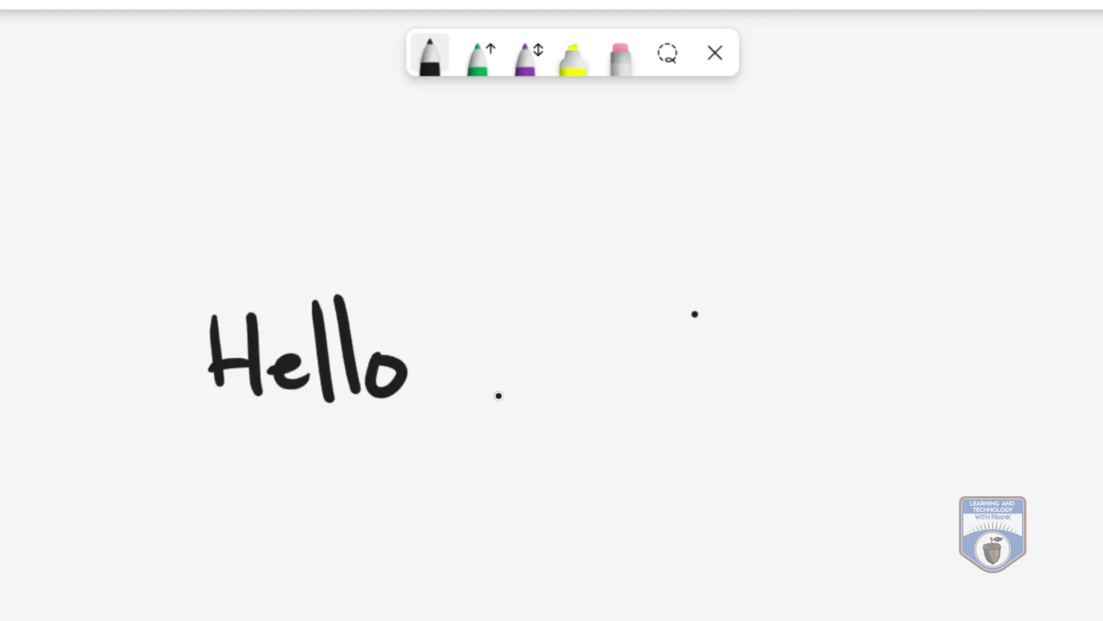
Draw a long curved green single-headed arrow and a shorter purple double-headed arrow beside the black "Hello".
key(Escape)
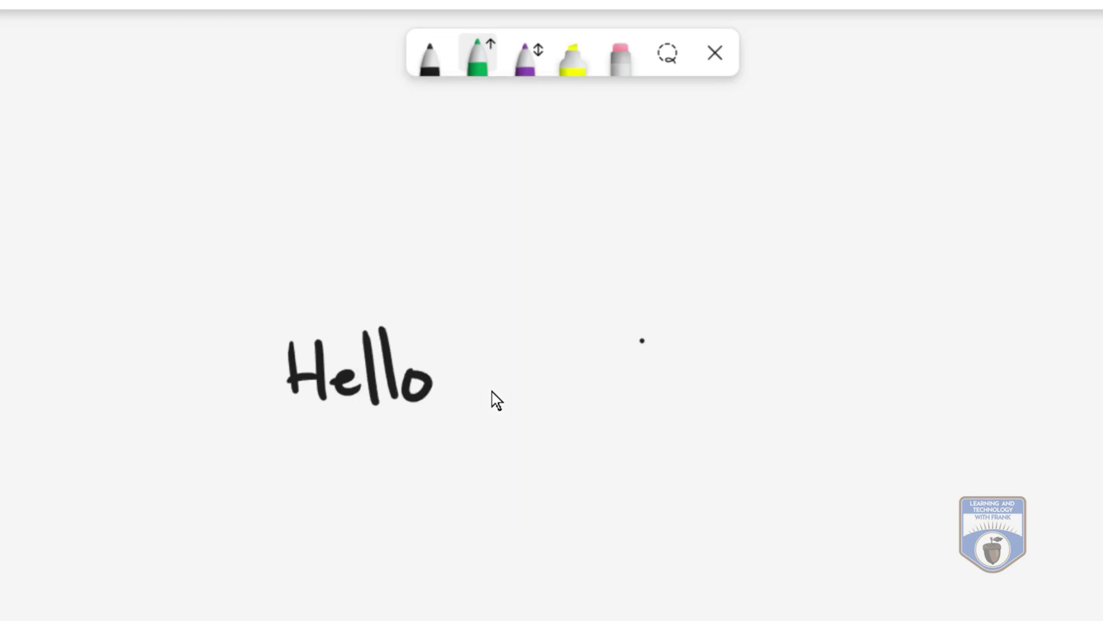
drag(444, 602, 854, 345)
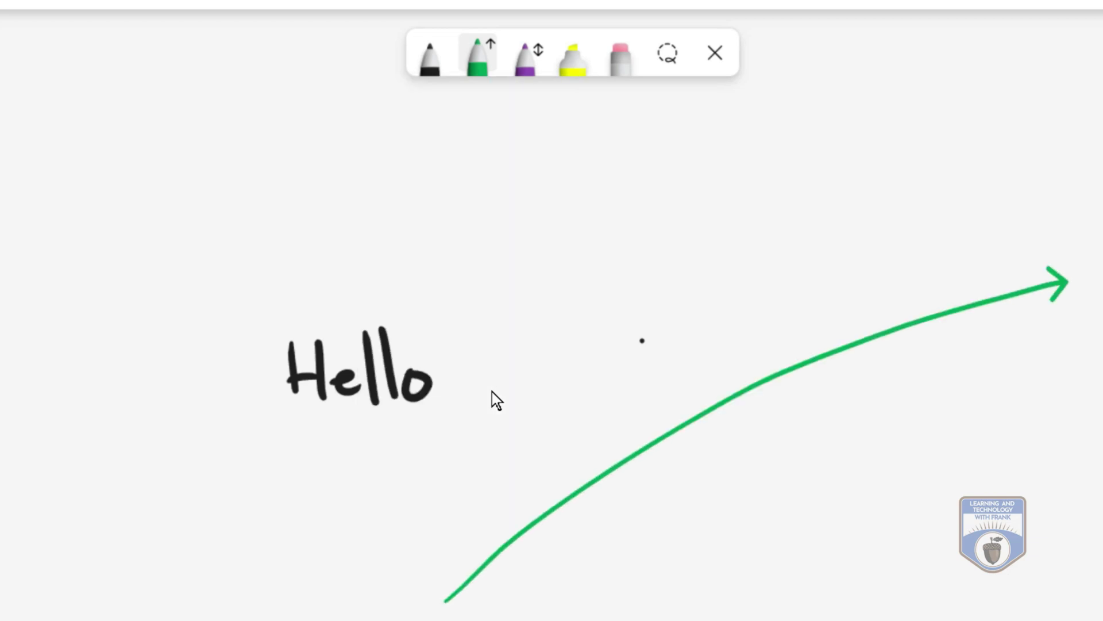
click(525, 56)
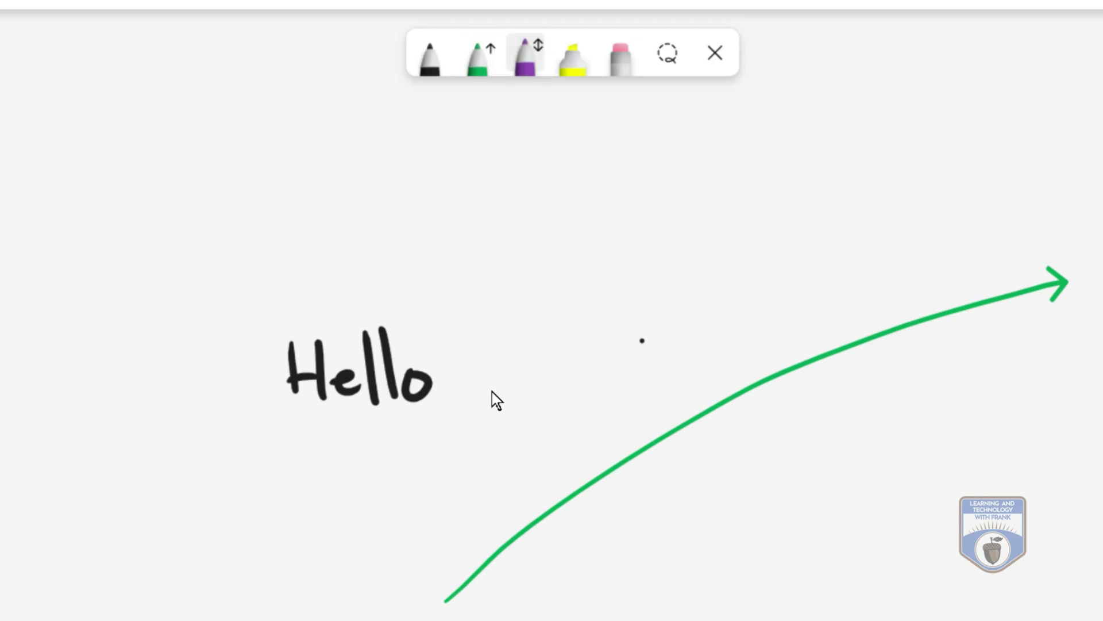
click(525, 56)
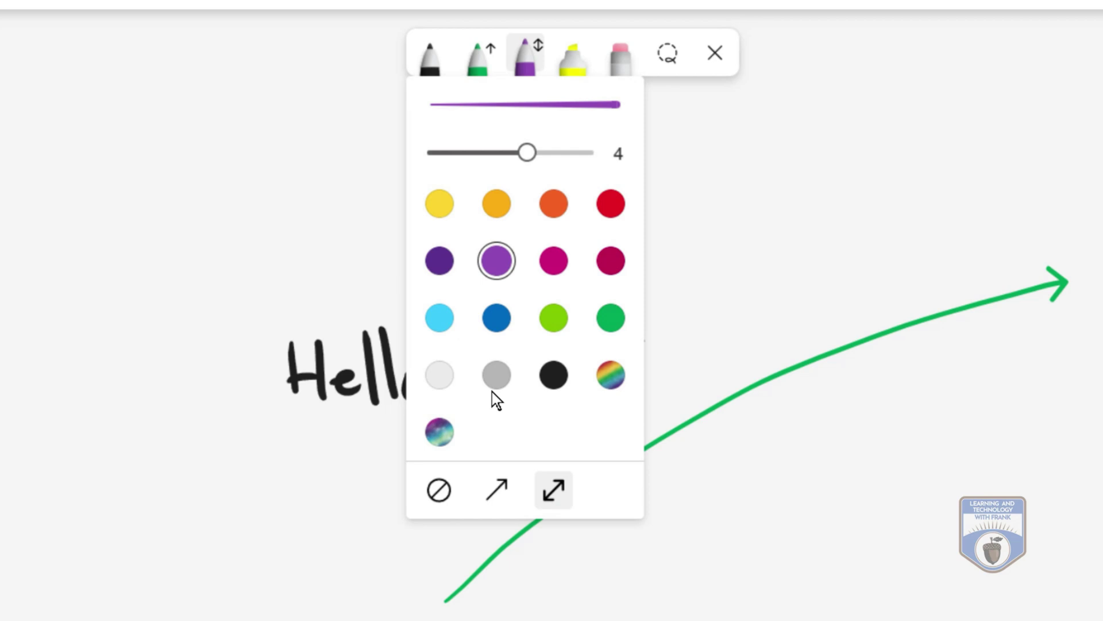
key(Escape)
drag(589, 395, 880, 200)
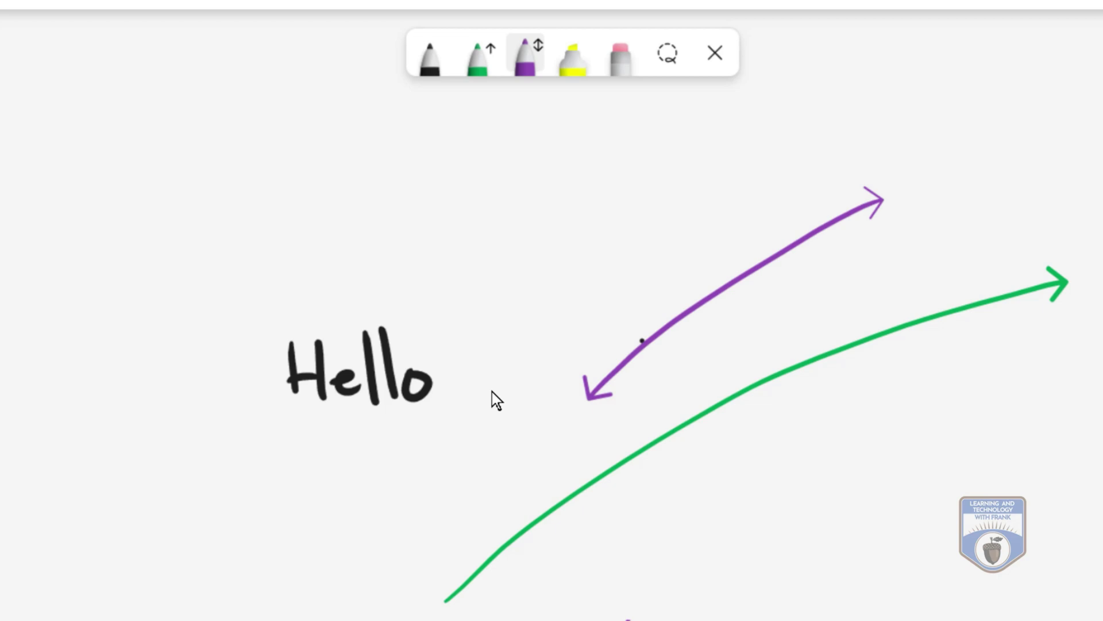
Handwrite "Hello" with the purple double-arrow pen below the green arrow.
drag(742, 472, 741, 572)
drag(777, 572, 778, 457)
mouse_move(745, 526)
mouse_down()
mouse_move(776, 526)
mouse_move(831, 569)
mouse_up()
mouse_move(851, 569)
mouse_down()
mouse_move(850, 460)
mouse_move(865, 566)
mouse_up()
mouse_move(913, 525)
mouse_down()
mouse_move(907, 534)
mouse_move(889, 523)
mouse_up()
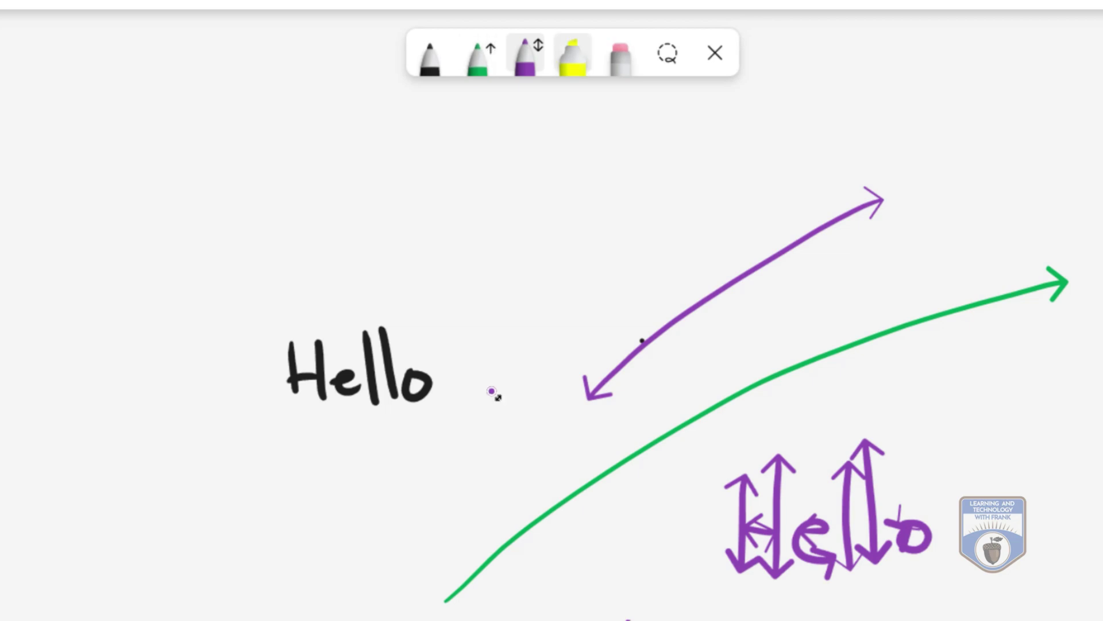
Set the highlighter to orange at thickness 3 and highlight the black "Hello".
click(573, 54)
click(572, 55)
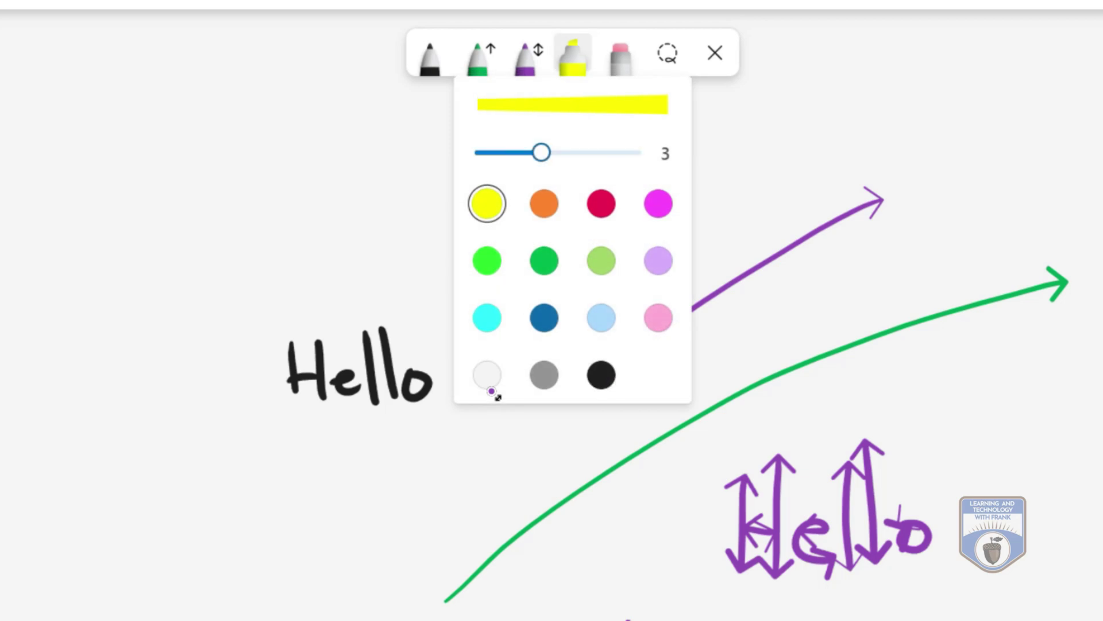
mouse_move(541, 152)
mouse_down()
mouse_move(574, 152)
mouse_move(541, 152)
mouse_up()
click(544, 204)
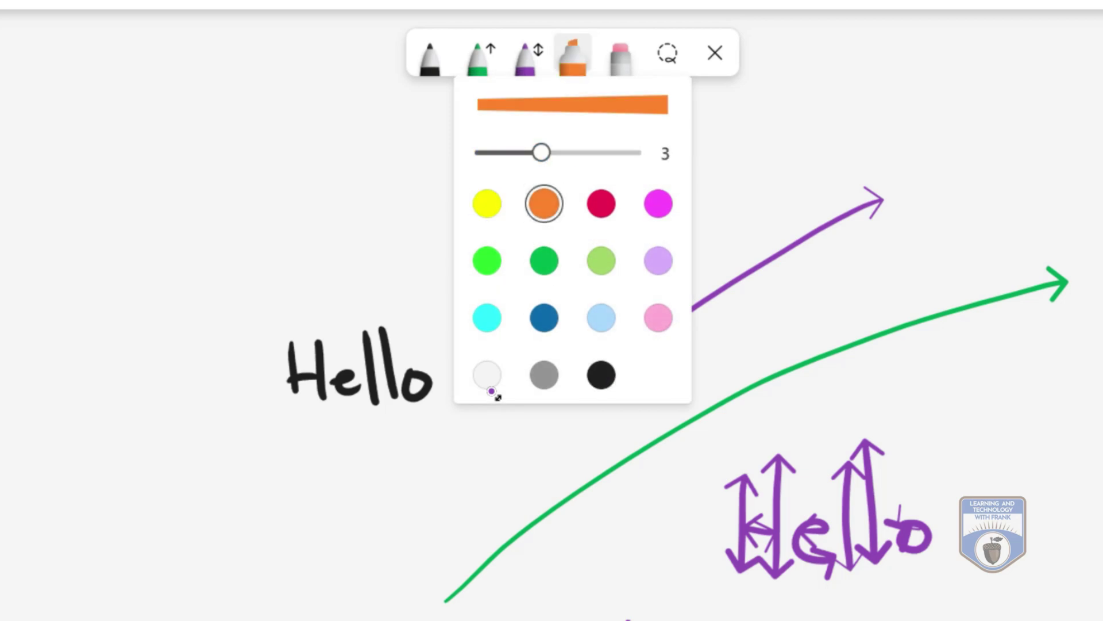
click(422, 510)
mouse_move(247, 338)
mouse_down()
mouse_move(417, 345)
mouse_move(262, 374)
mouse_move(298, 423)
mouse_up()
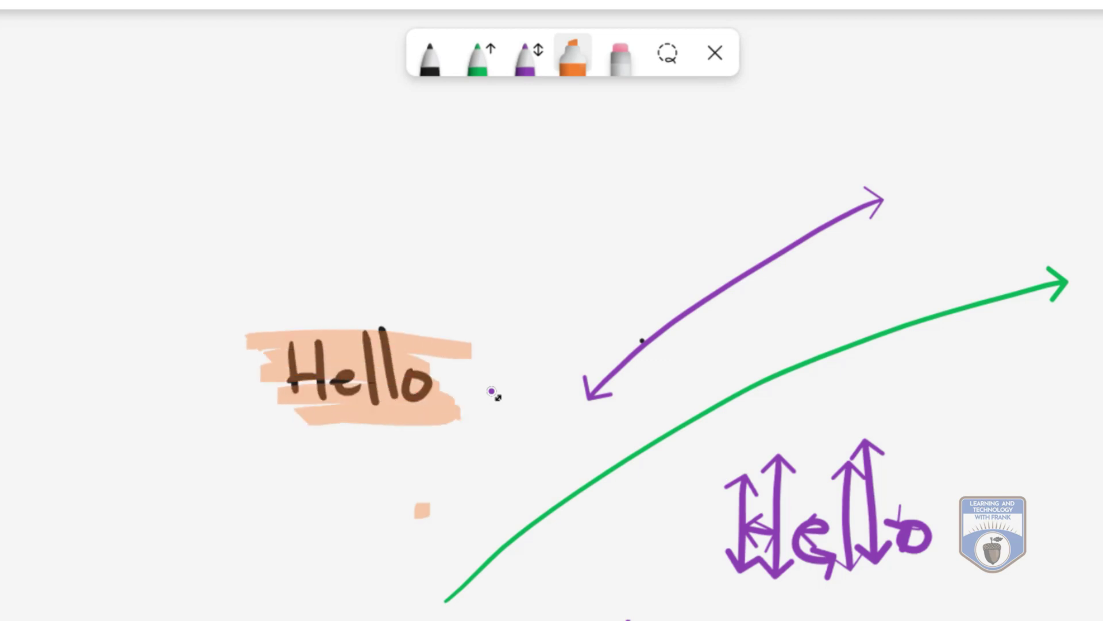
Erase the highlighted black "Hello" and the stray marks around it with the eraser.
click(620, 56)
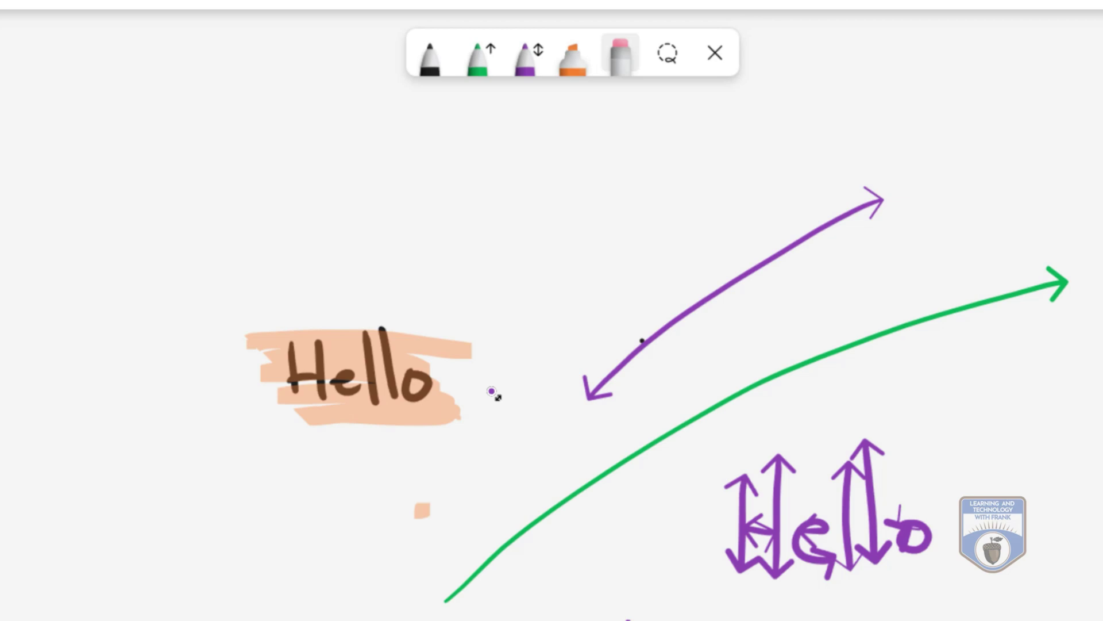
drag(396, 368, 287, 373)
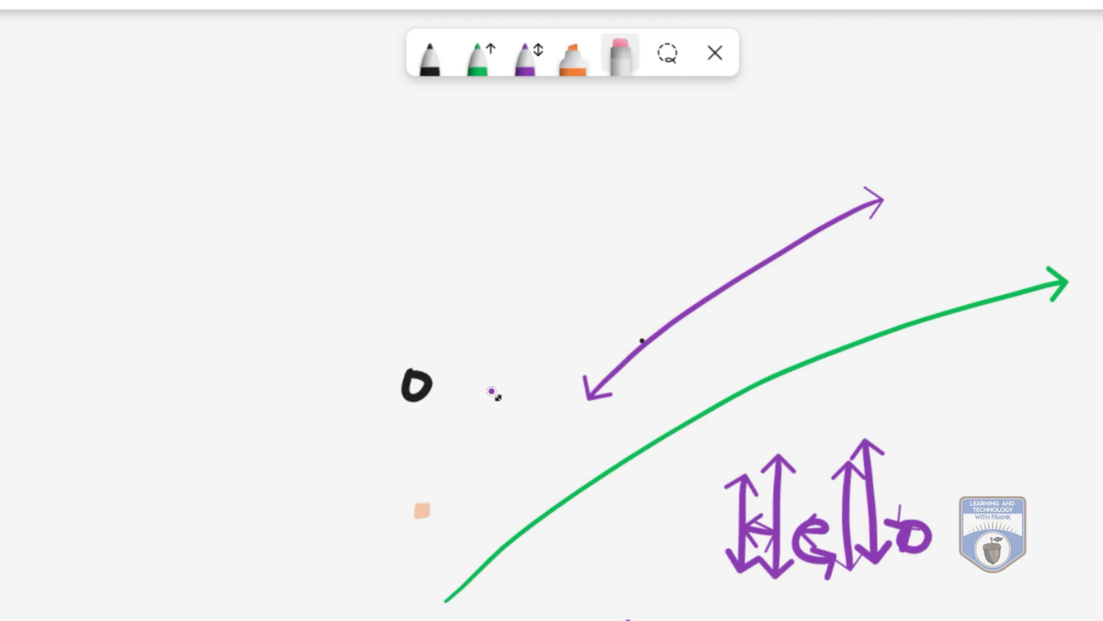
click(416, 385)
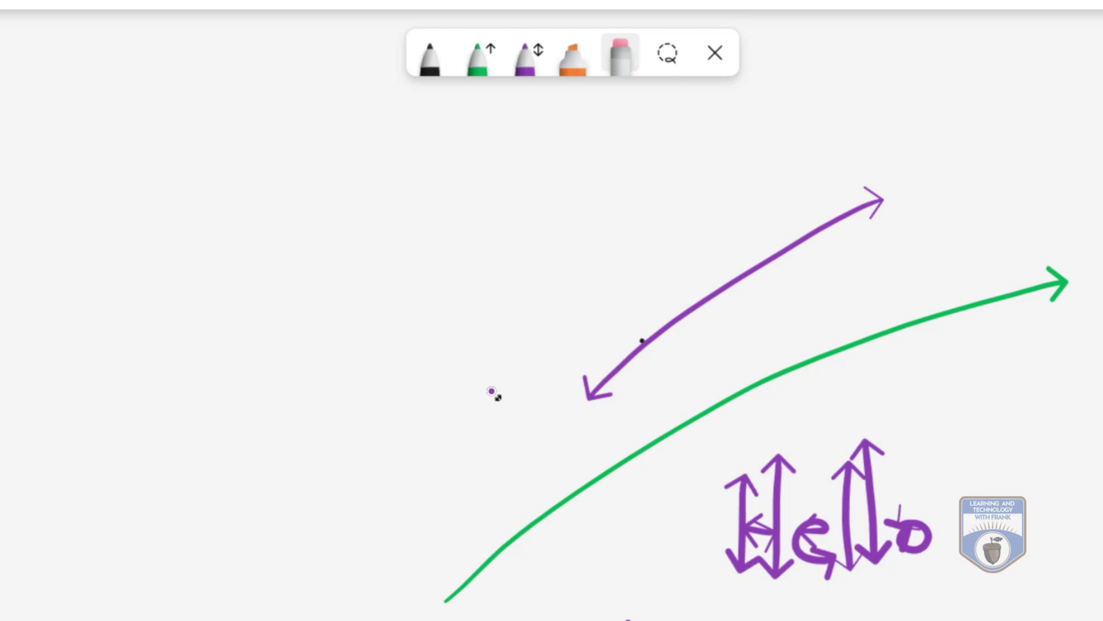
click(642, 340)
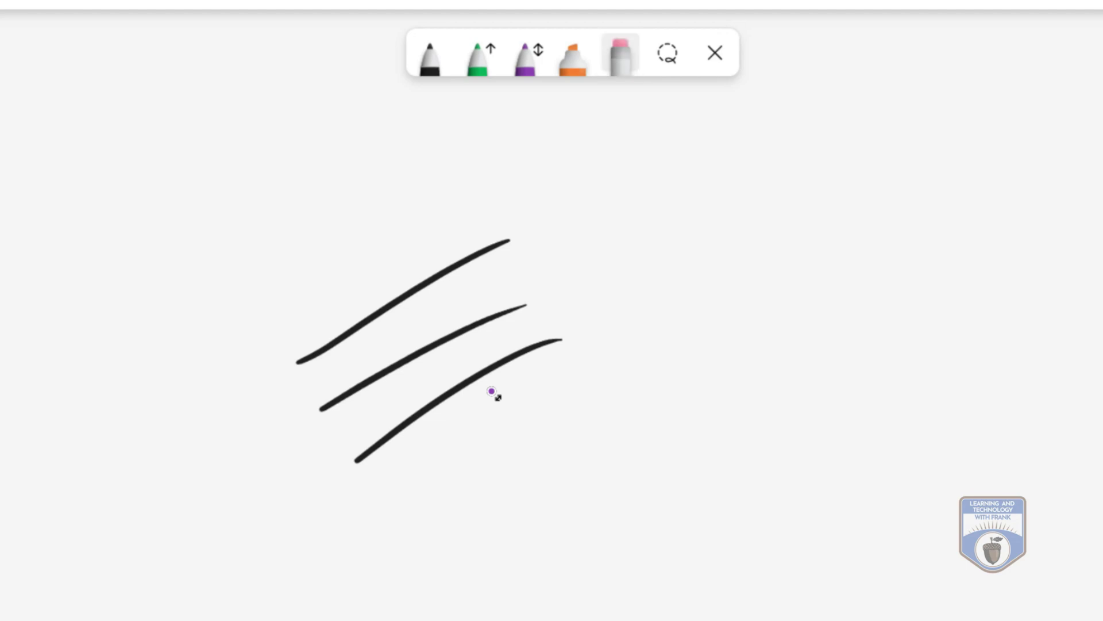
Draw two freehand four-sided shapes side by side in black ink, right of the three diagonal lines.
click(430, 55)
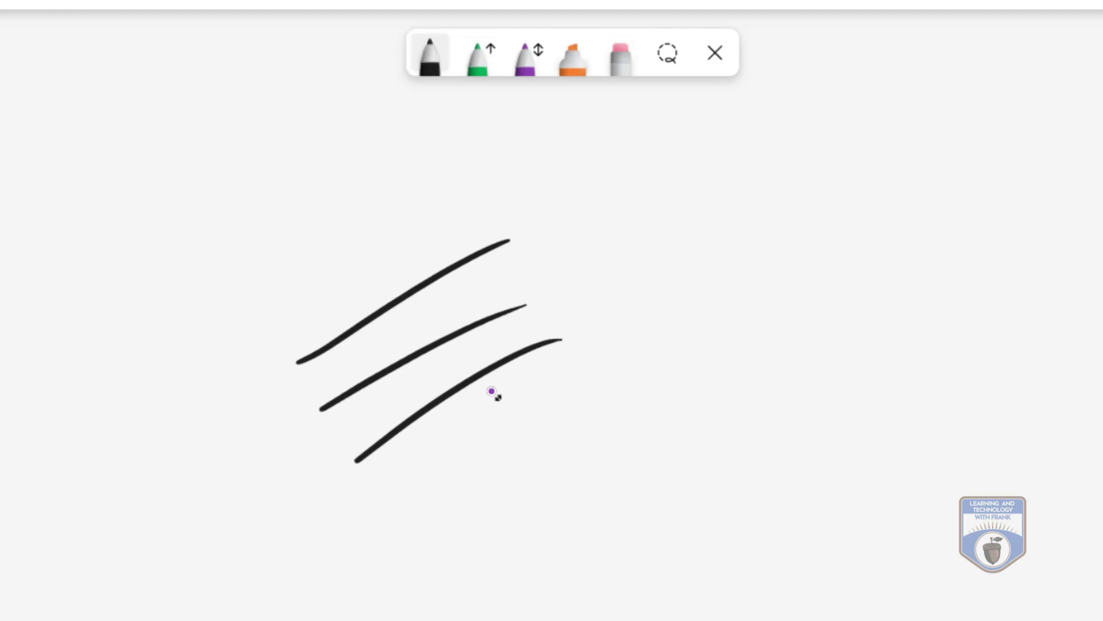
mouse_move(649, 244)
mouse_down()
mouse_move(620, 359)
mouse_move(776, 253)
mouse_move(651, 246)
mouse_up()
mouse_move(845, 210)
mouse_down()
mouse_move(799, 332)
mouse_move(988, 237)
mouse_move(862, 226)
mouse_up()
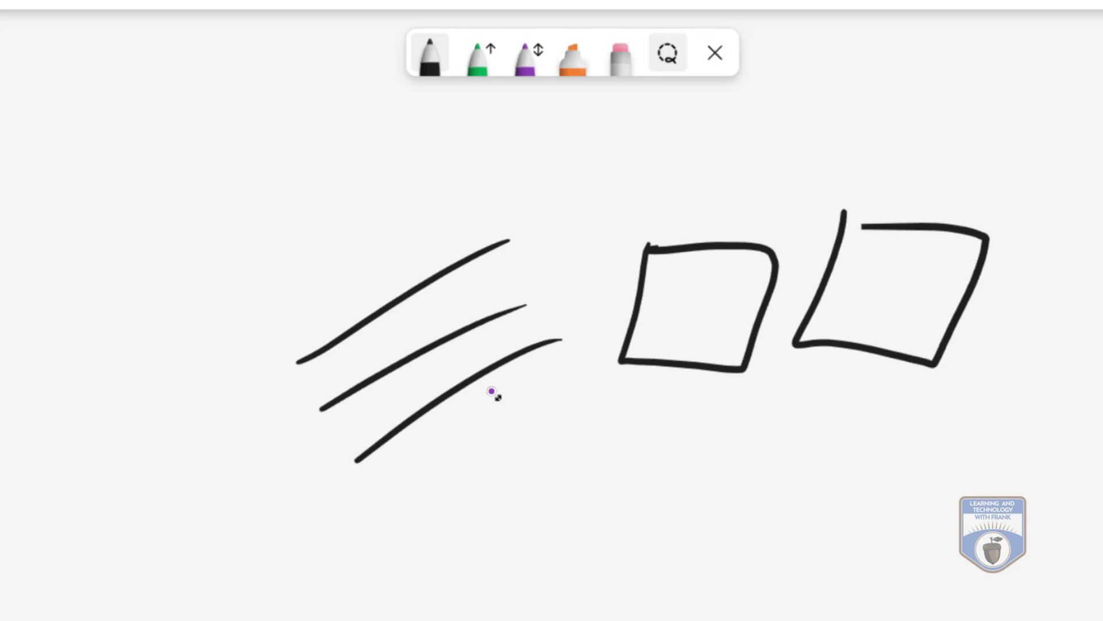
Lasso all three lines and both four-sided shapes and delete them.
click(667, 52)
mouse_move(522, 154)
mouse_down()
mouse_move(475, 158)
mouse_move(509, 554)
mouse_move(1092, 241)
mouse_move(529, 132)
mouse_up()
key(Delete)
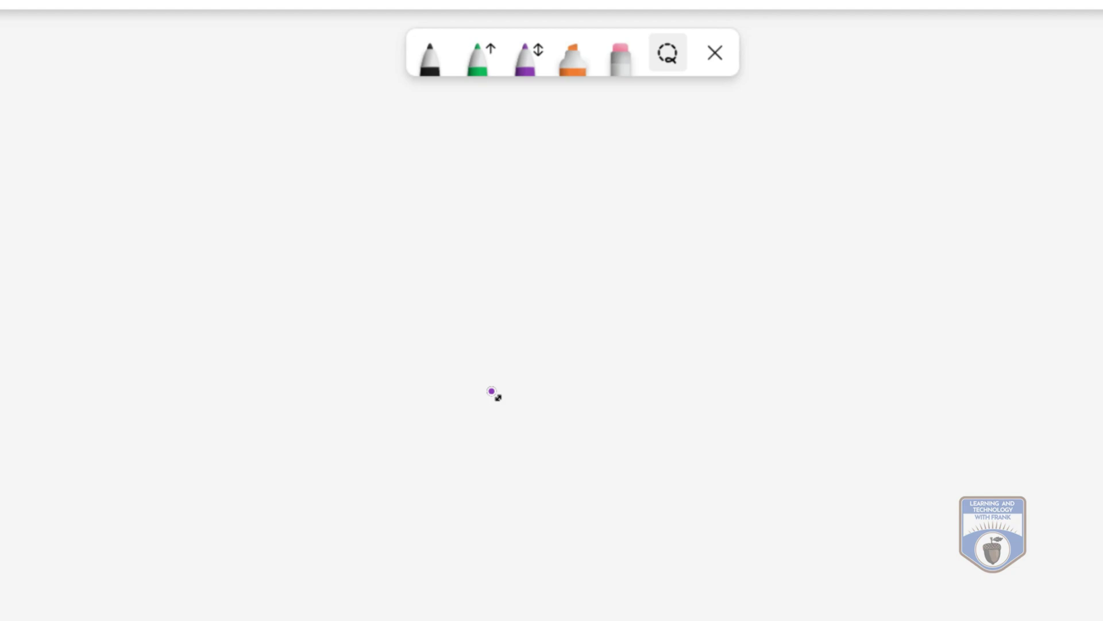
Draw three freehand four-sided shapes side by side in black ink across the empty board.
click(429, 53)
mouse_move(360, 230)
mouse_down()
mouse_move(434, 349)
mouse_move(344, 226)
mouse_move(325, 235)
mouse_up()
mouse_move(590, 230)
mouse_down()
mouse_move(590, 247)
mouse_move(712, 372)
mouse_move(747, 225)
mouse_up()
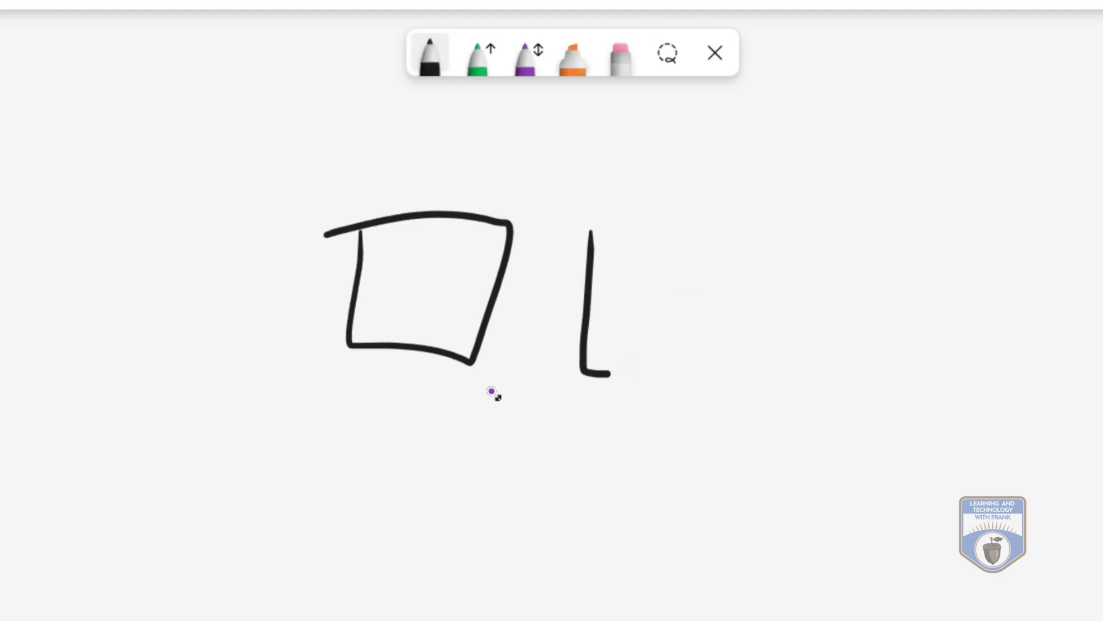
mouse_move(592, 233)
mouse_down()
mouse_move(738, 228)
mouse_move(569, 390)
mouse_up()
mouse_move(802, 231)
mouse_down()
mouse_move(793, 395)
mouse_move(942, 219)
mouse_up()
drag(941, 230, 891, 403)
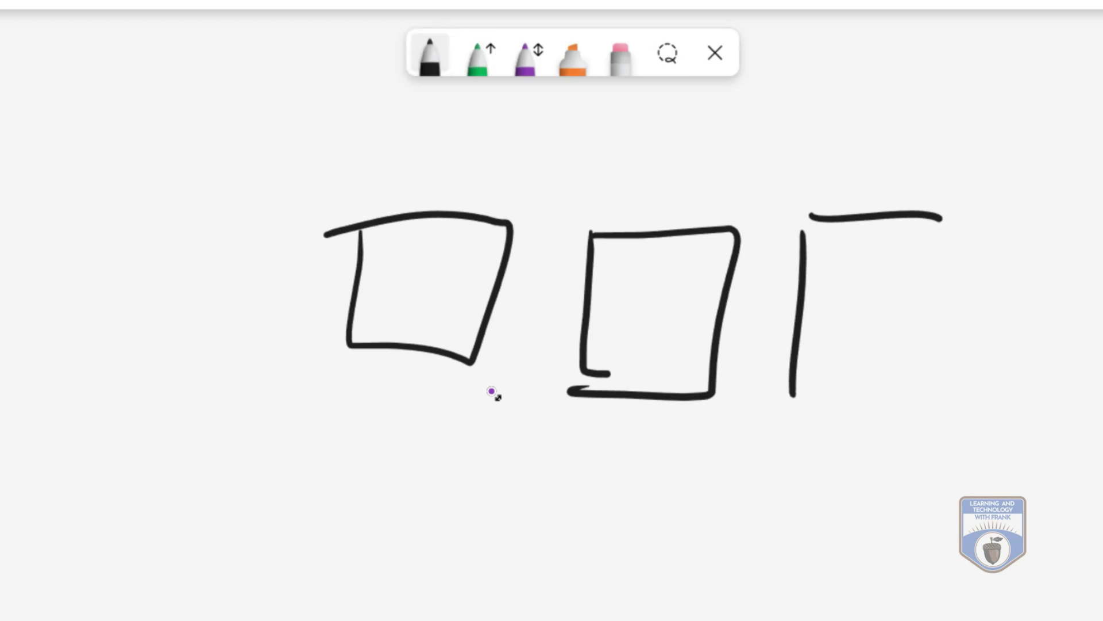
mouse_move(803, 401)
mouse_down()
mouse_move(979, 421)
mouse_move(956, 193)
mouse_up()
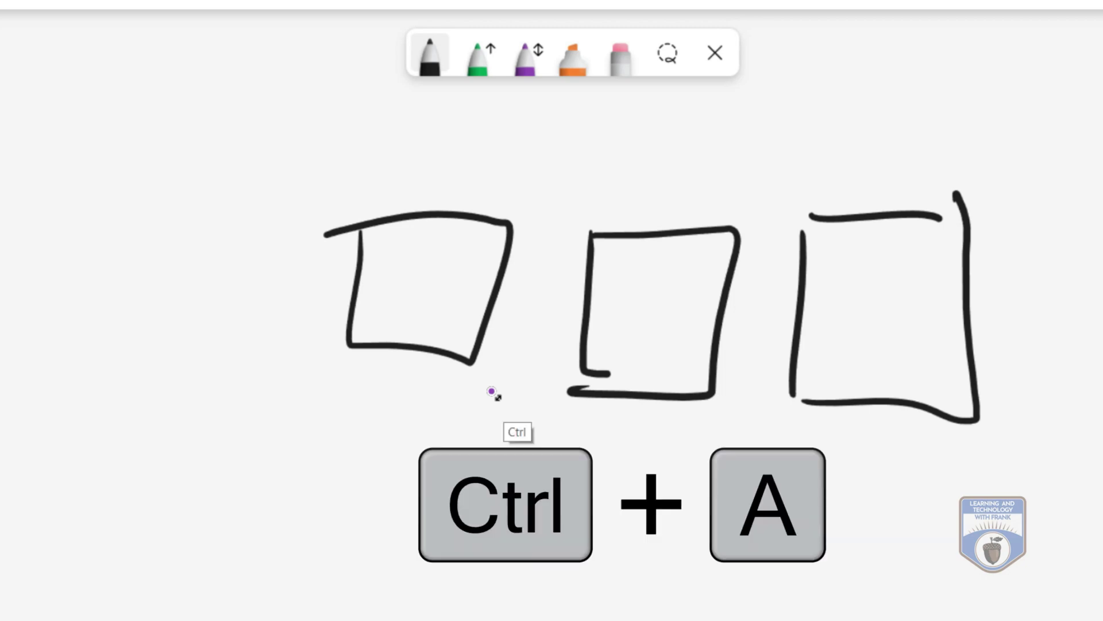
Select everything on the board at once and delete it.
key(ctrl+a)
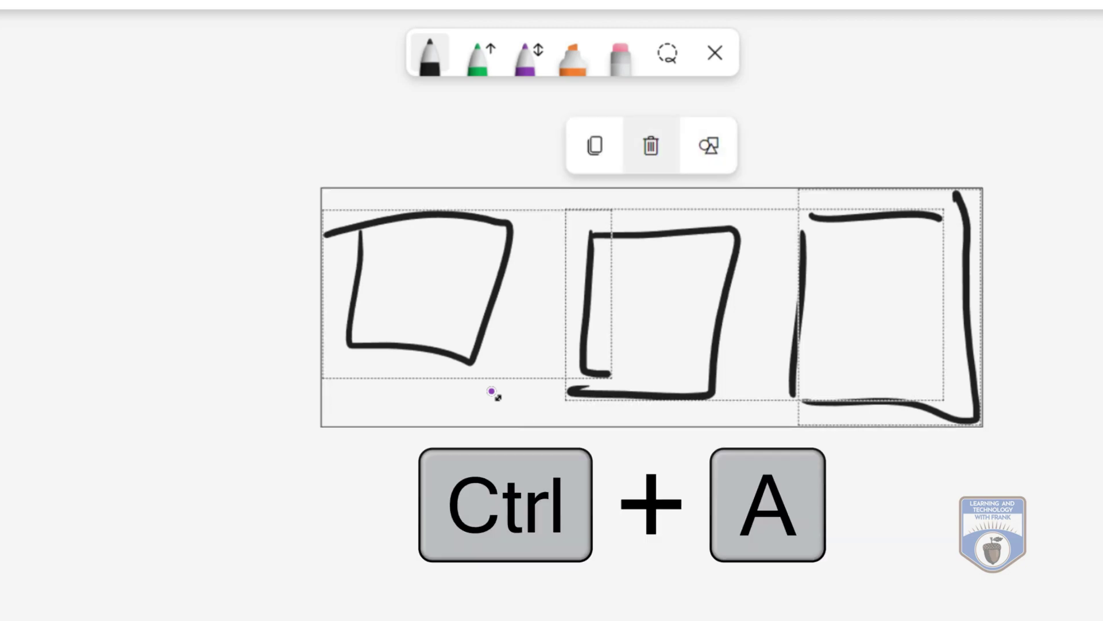
key(Delete)
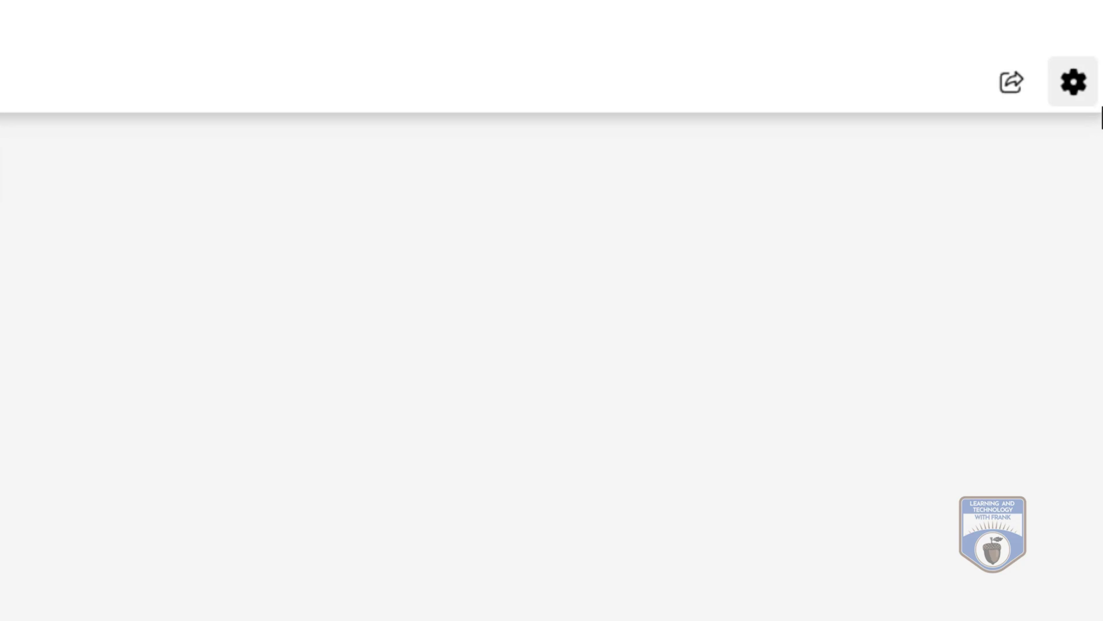
Try a yellow background with a dot grid, and switch the background color to light gray.
click(1073, 82)
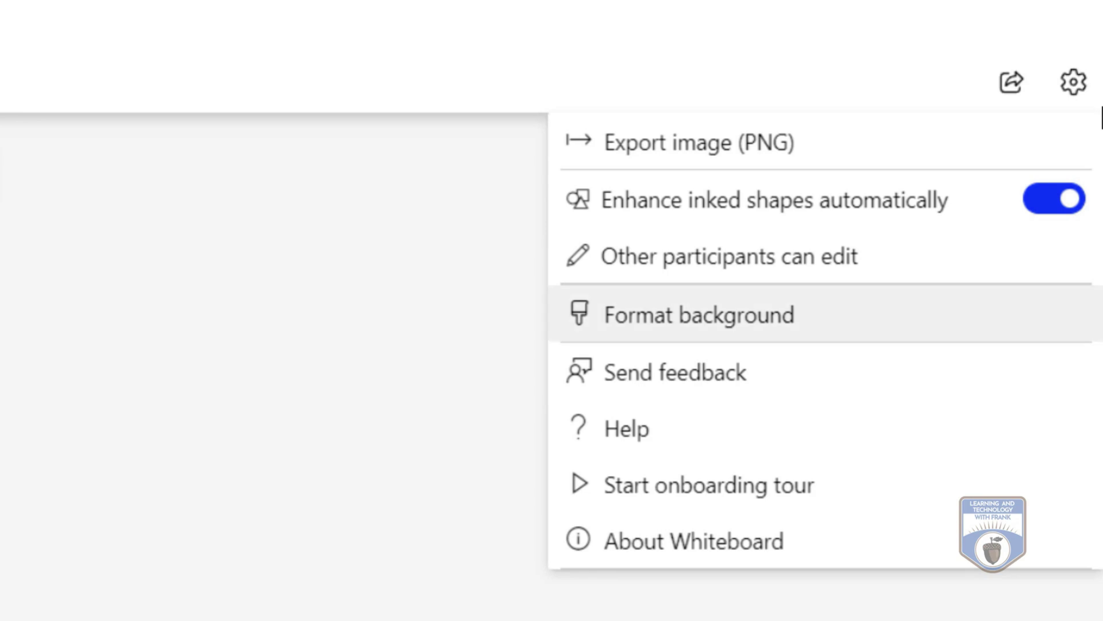
click(699, 315)
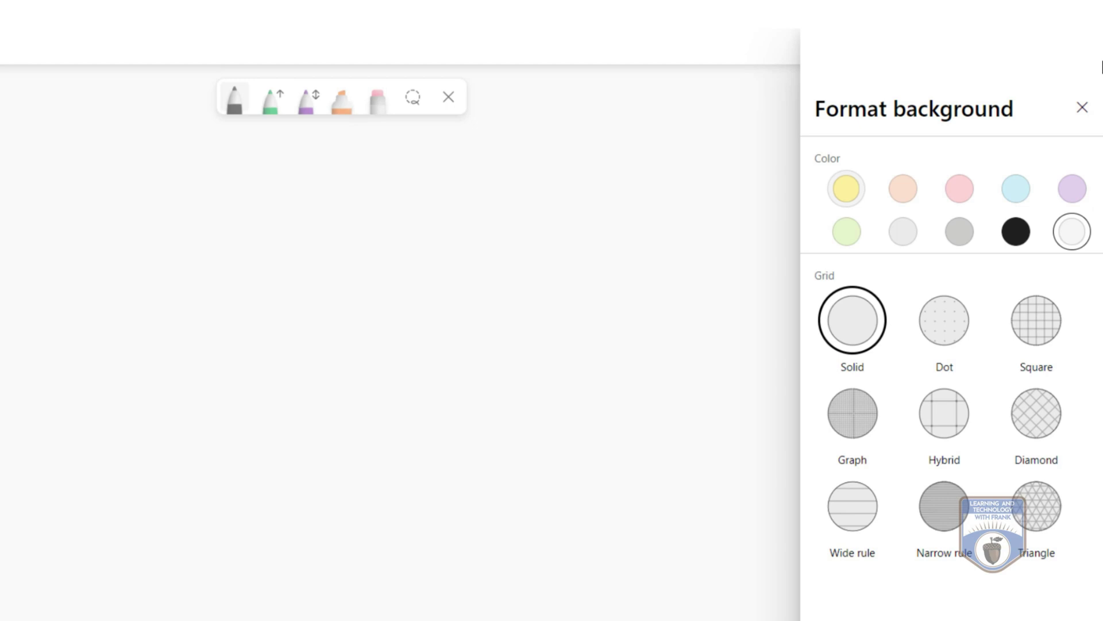
click(846, 189)
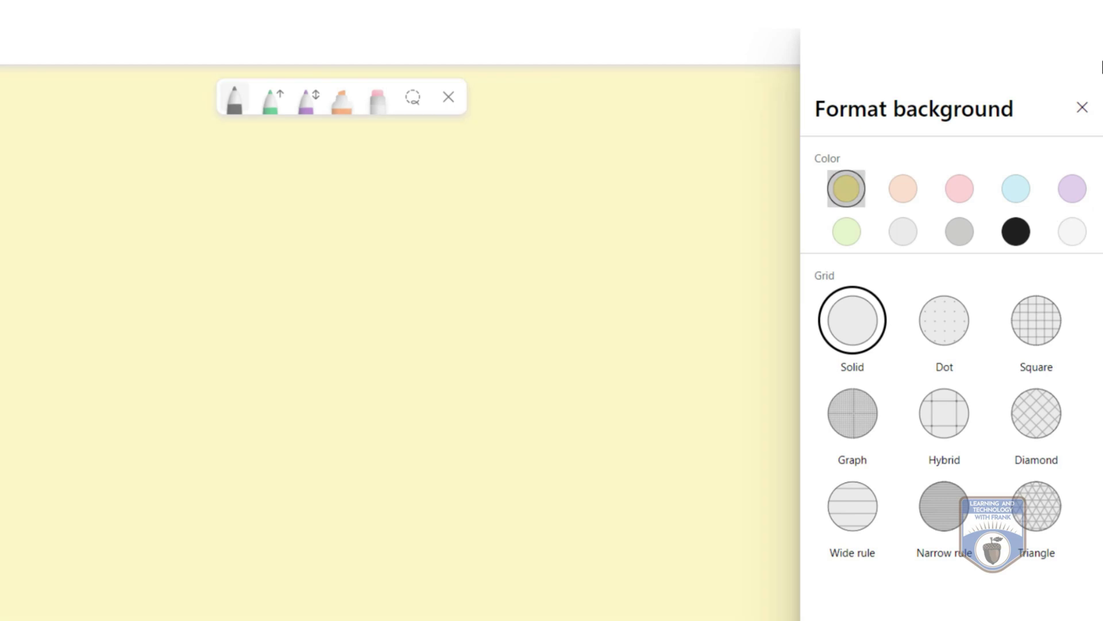
click(944, 320)
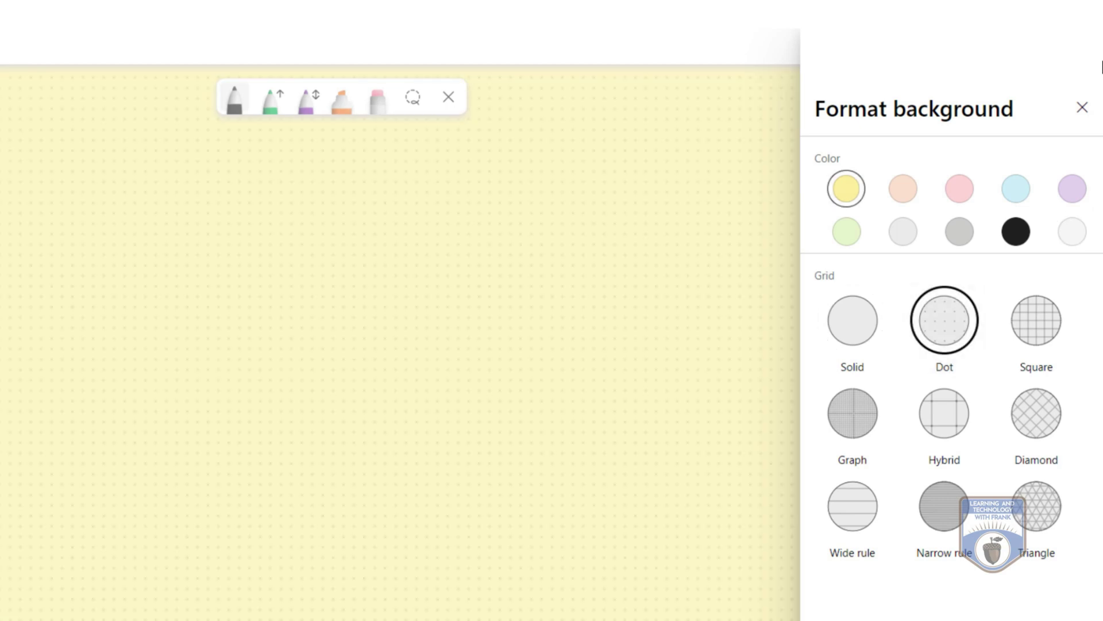
click(902, 232)
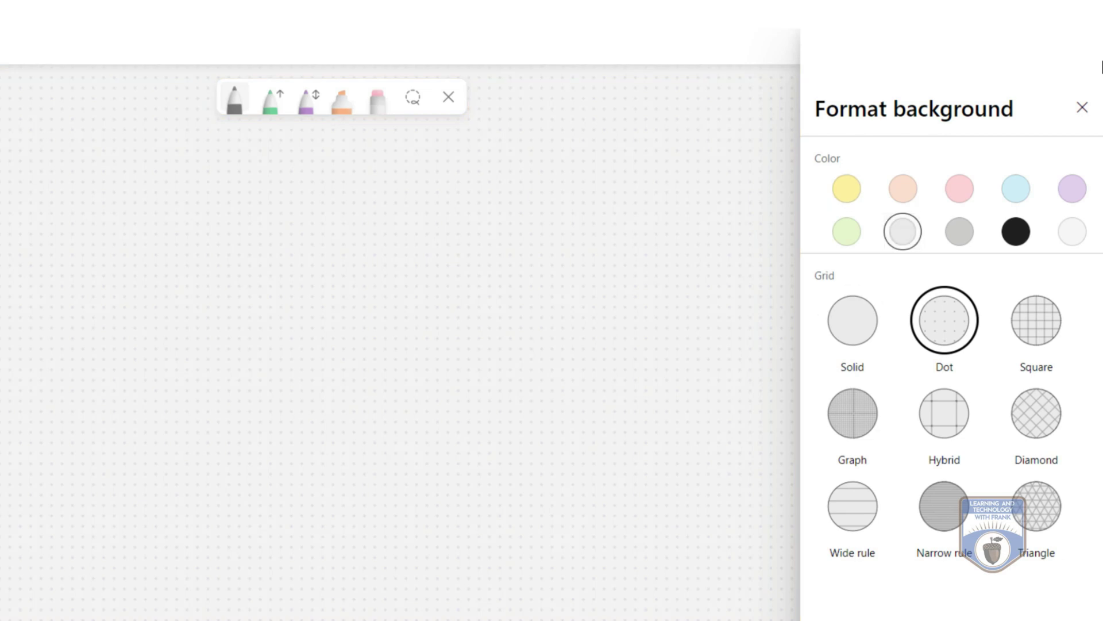
Restore the board's solid background in the original off-white color and close the background formatting.
click(853, 320)
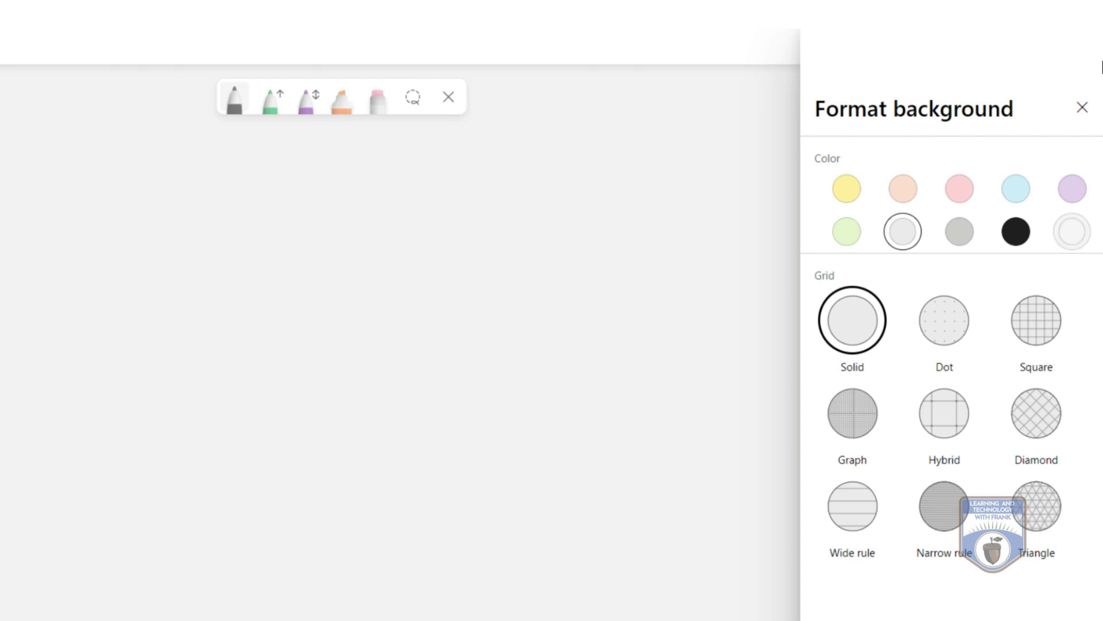
click(1072, 232)
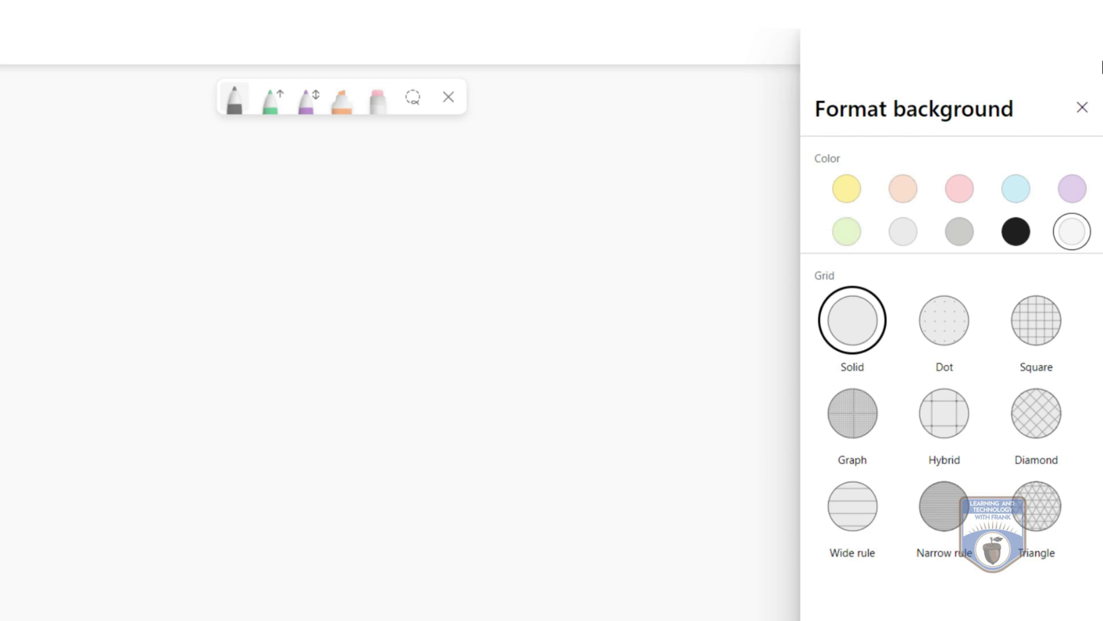
click(1082, 108)
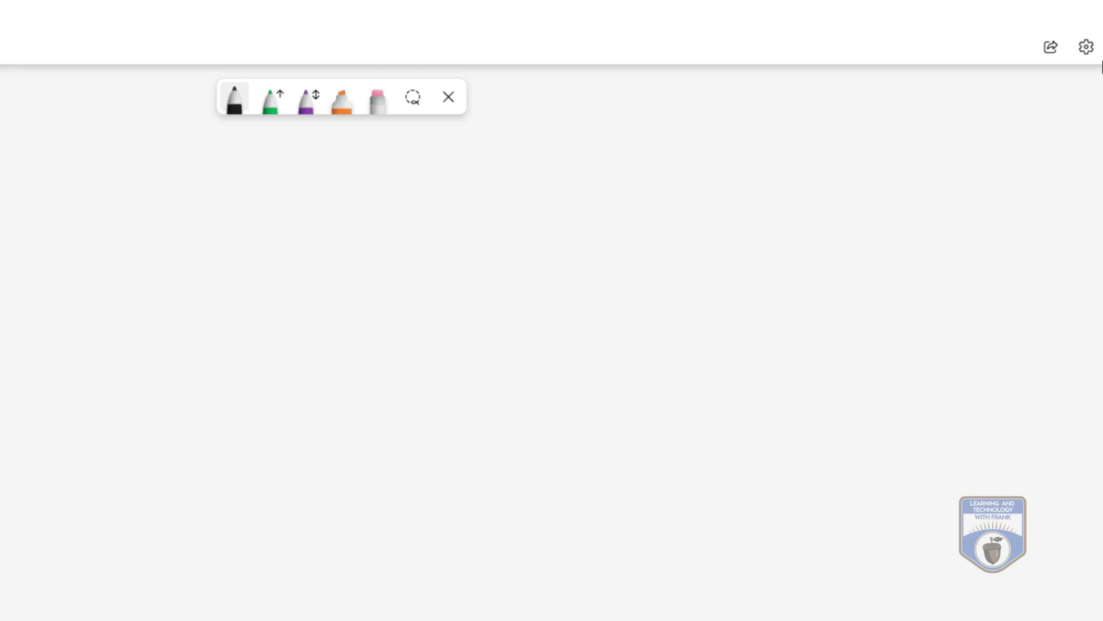
Look at the whiteboard's link-sharing options and close them without turning on the share link.
click(1051, 47)
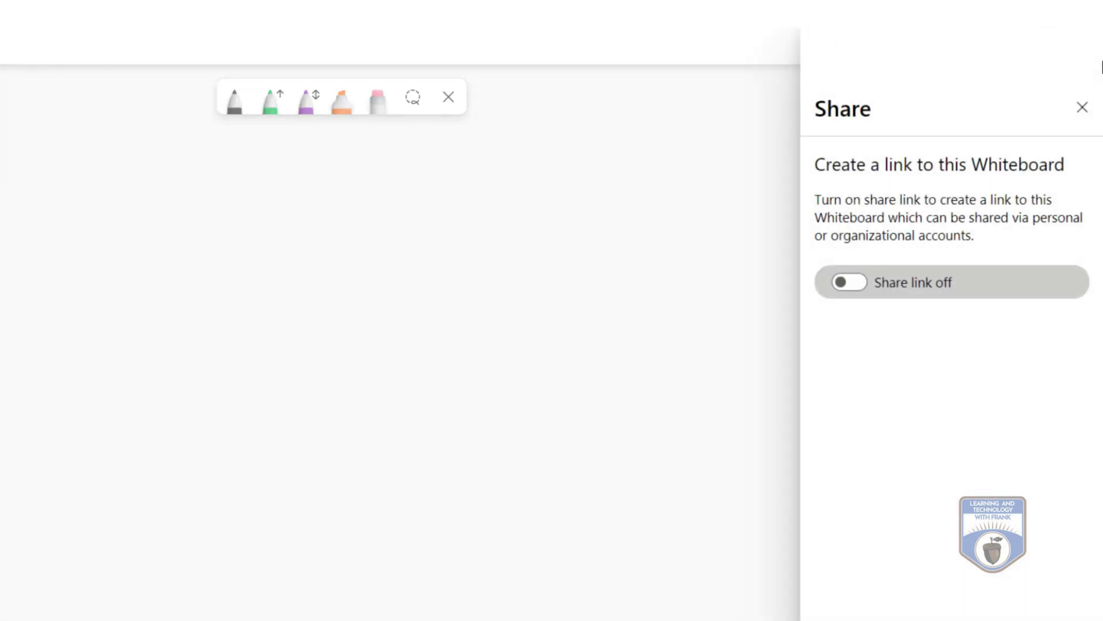
click(1082, 107)
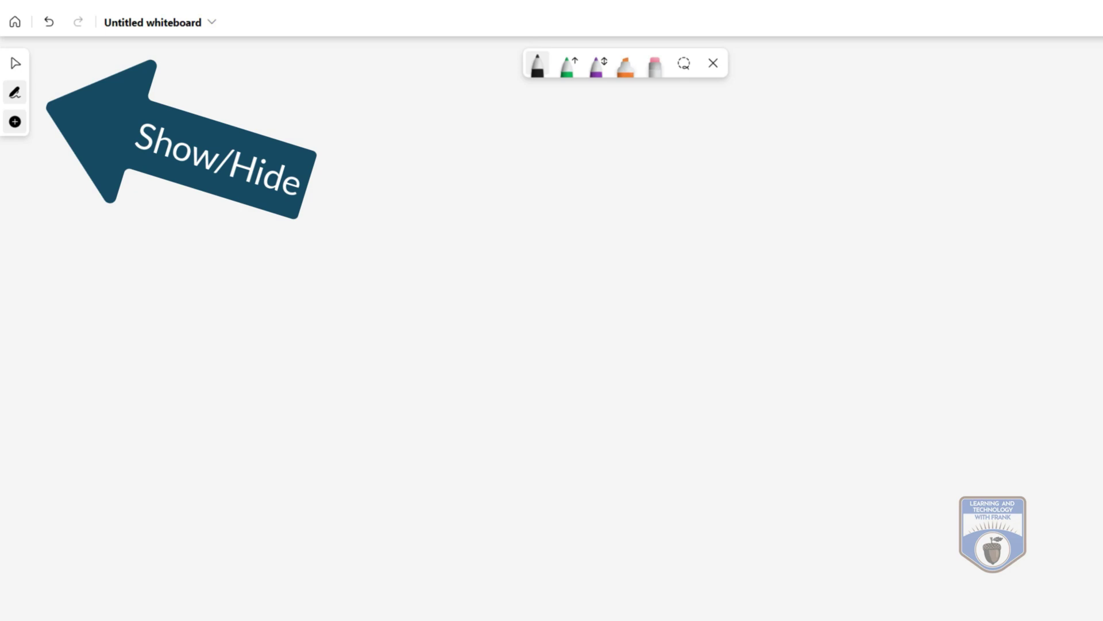
Insert a single light orange sticky note in the upper part of the board.
click(15, 121)
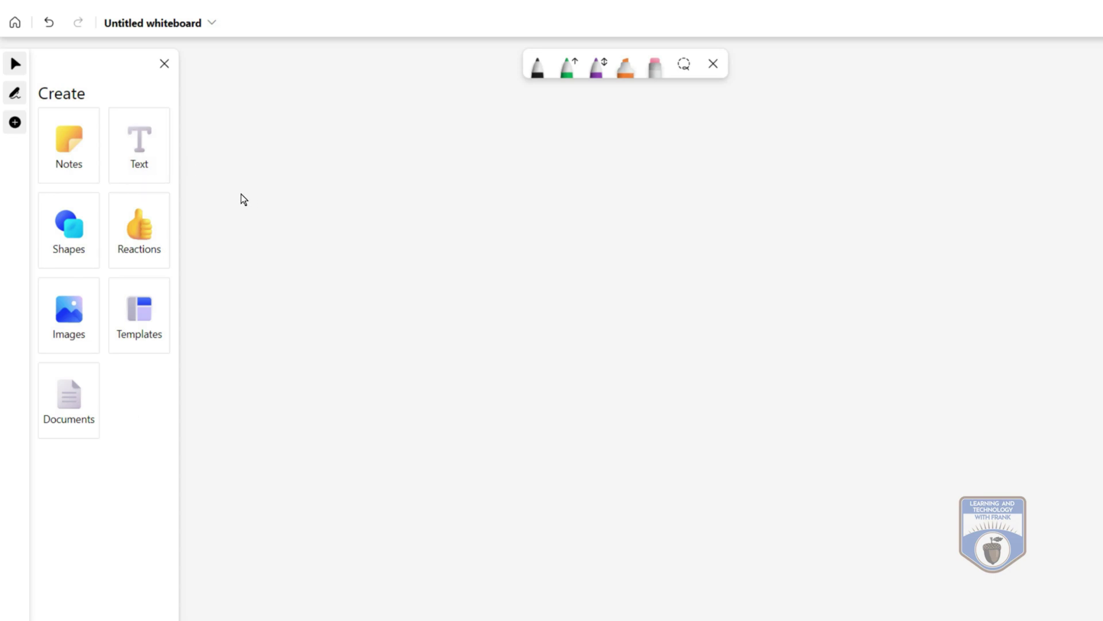
click(72, 147)
click(102, 136)
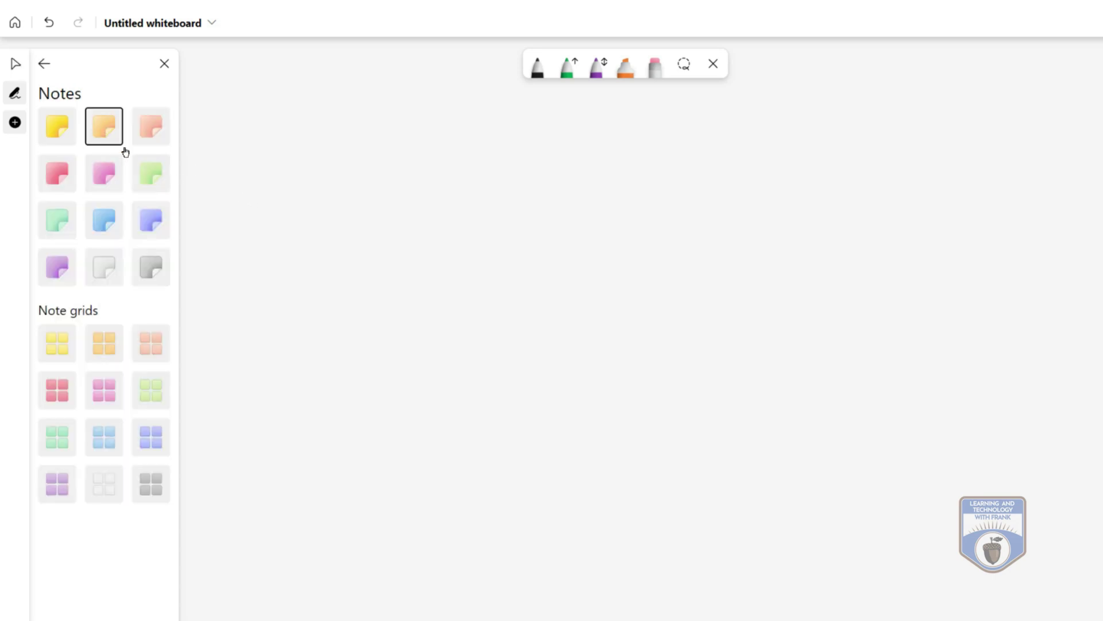
click(319, 190)
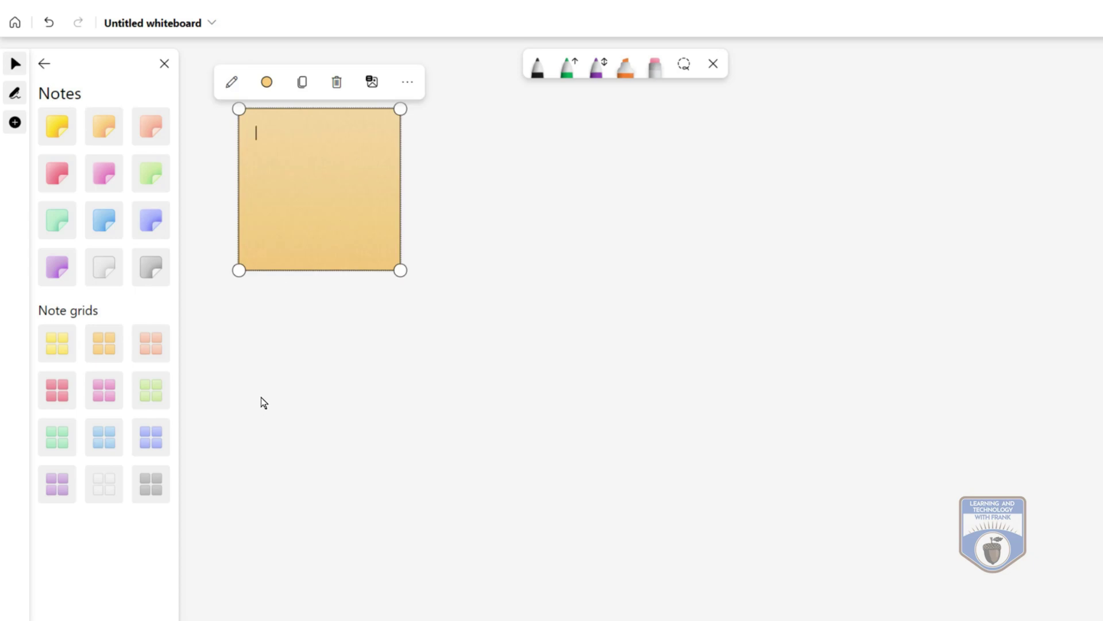
Insert a light orange note grid to the right of the single note and add one extra note to it.
click(111, 345)
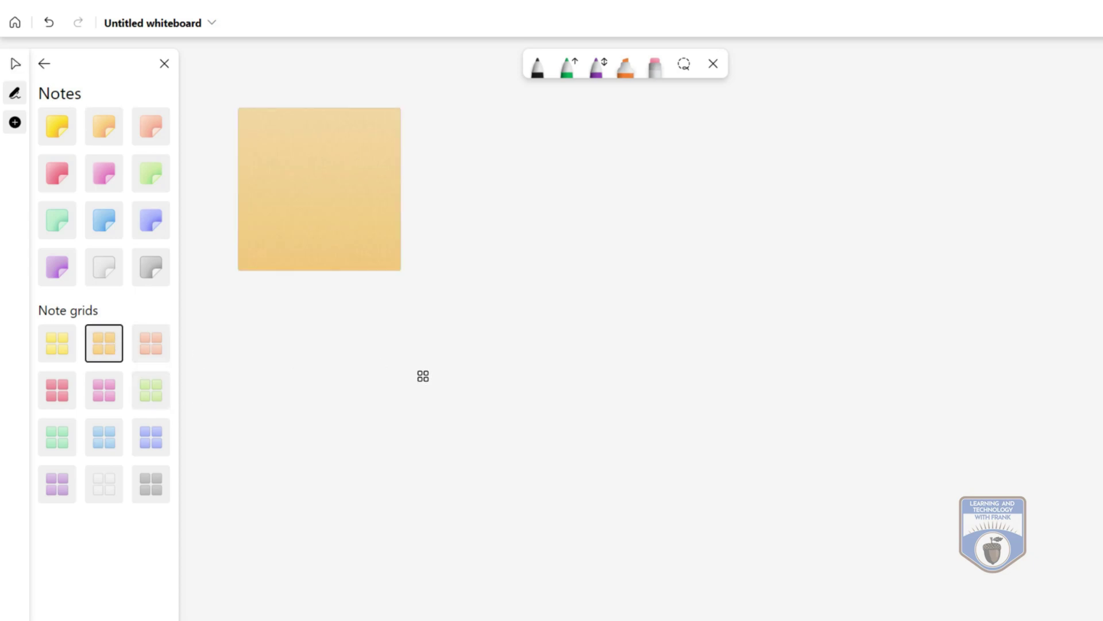
click(426, 377)
drag(365, 199, 647, 148)
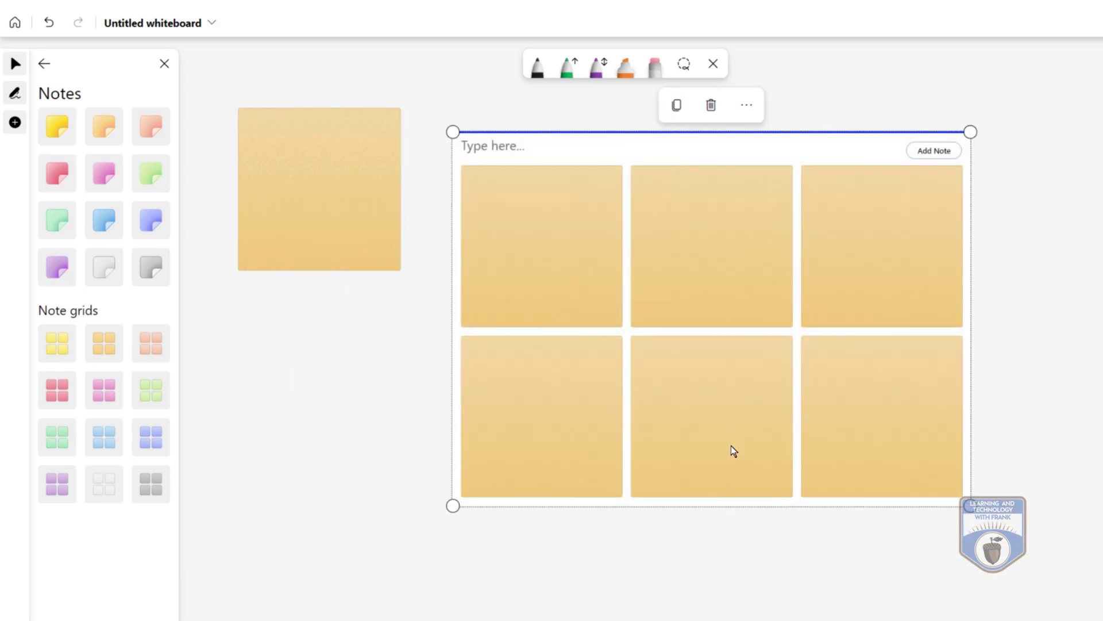
click(924, 151)
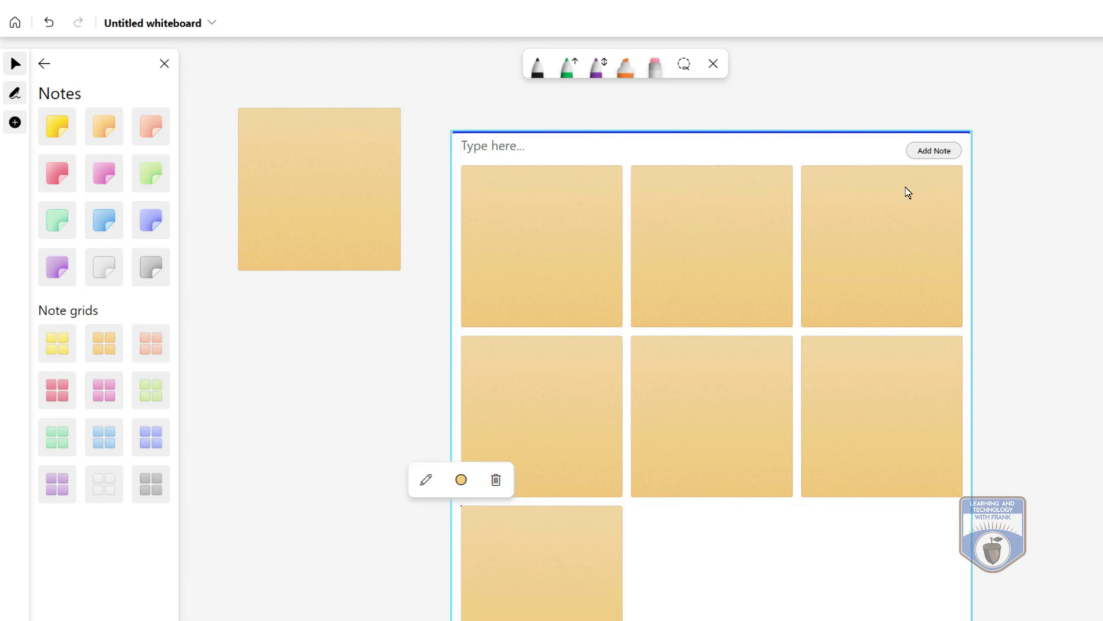
click(532, 596)
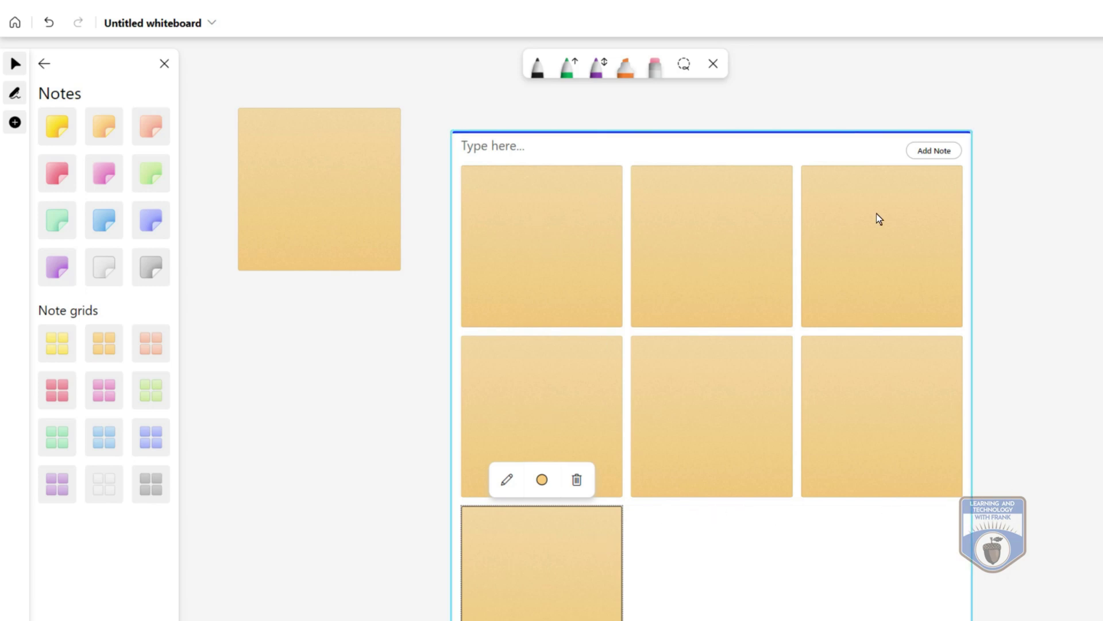
Move the note grid closer to the single note, aligned with its upper edge, and shrink the grid to fit on screen.
drag(761, 148, 736, 128)
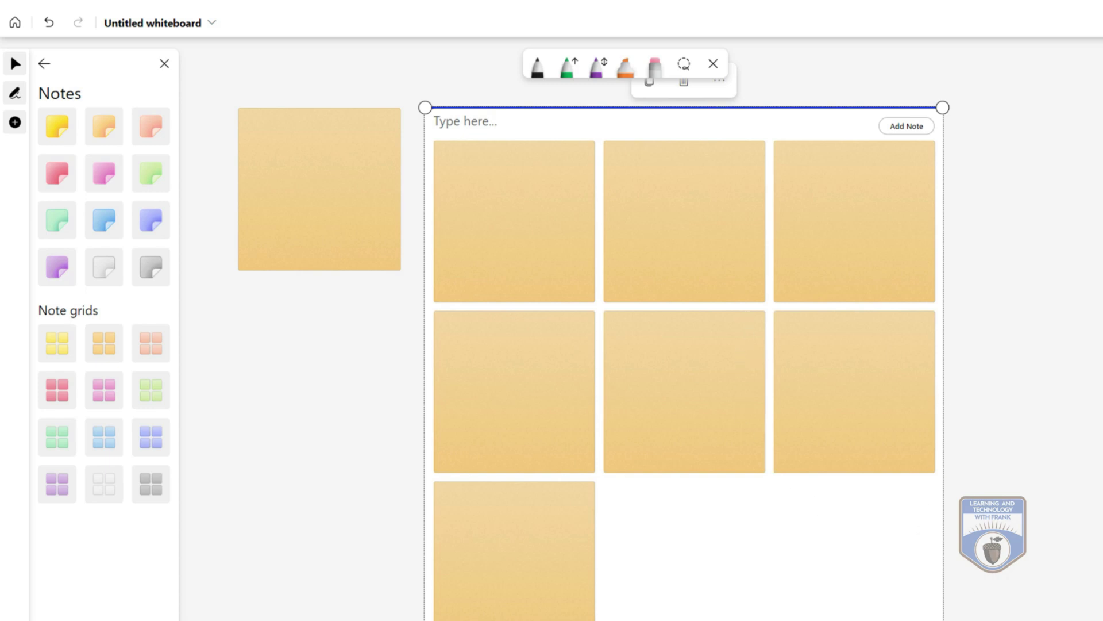
click(1014, 593)
drag(1070, 563, 852, 555)
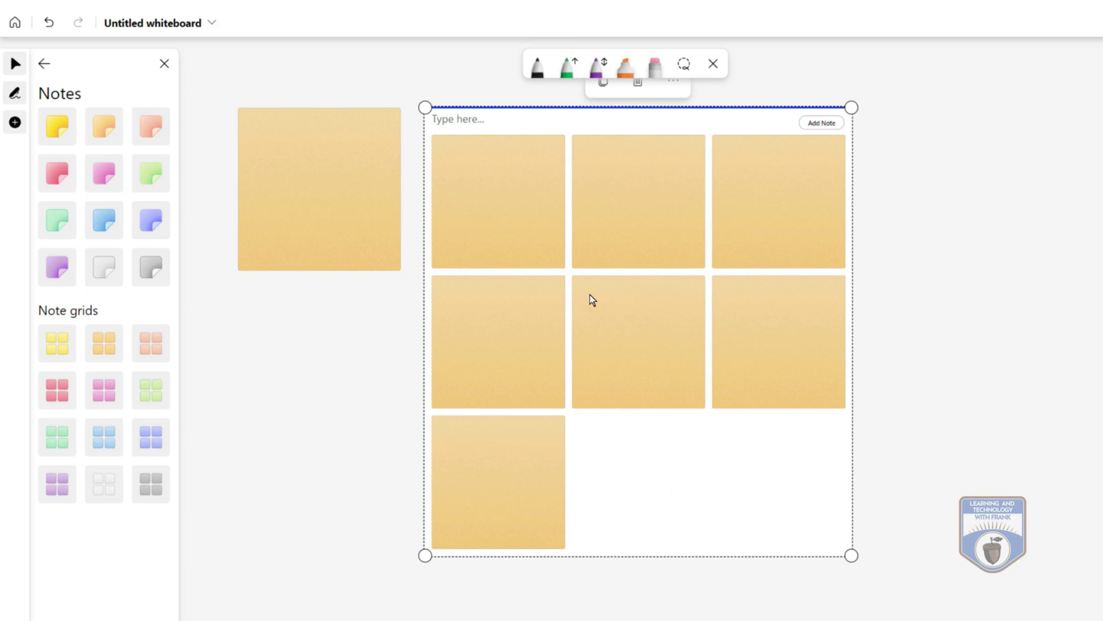
Change the first note in the grid's top row to dark gray.
click(481, 205)
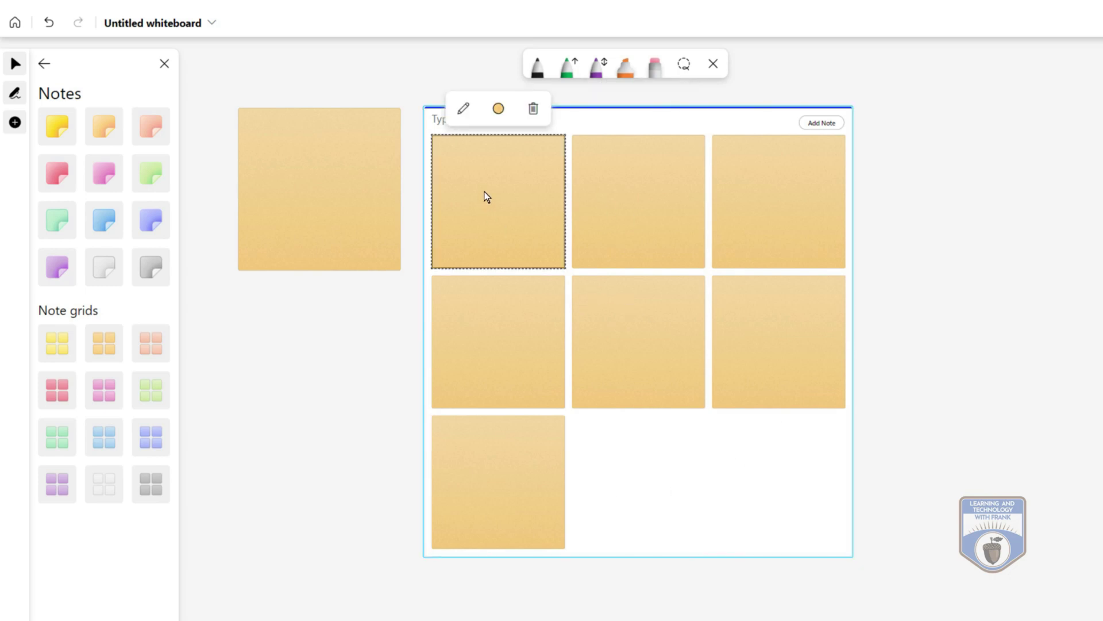
click(498, 110)
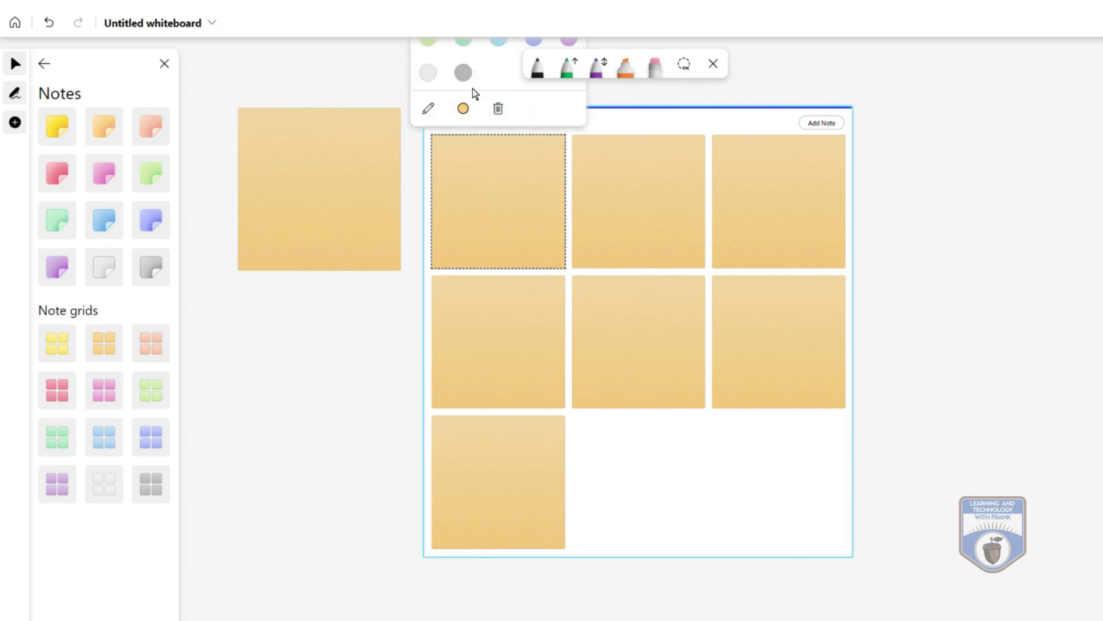
click(463, 72)
Add another note to the grid's third row and delete that same note.
scroll(515, 299, down, 2)
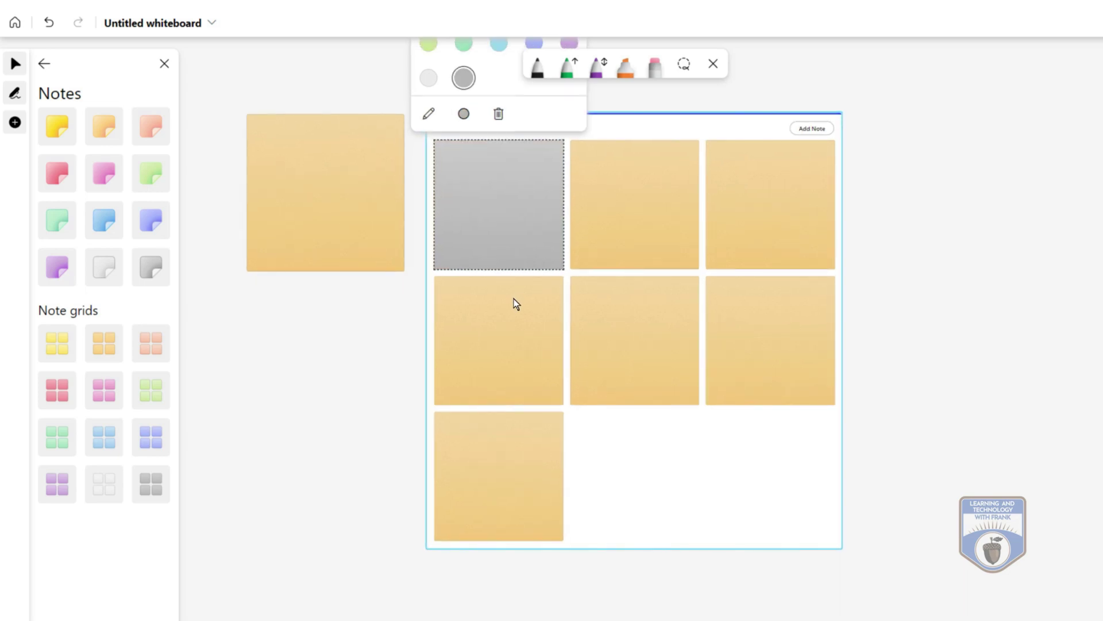
drag(943, 332, 971, 421)
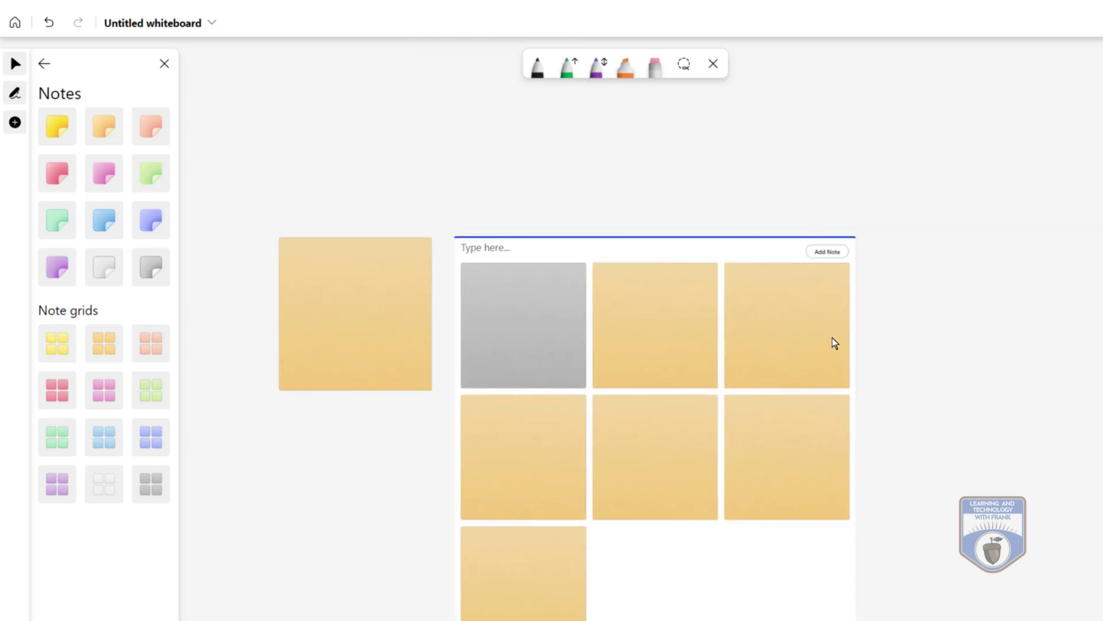
click(820, 257)
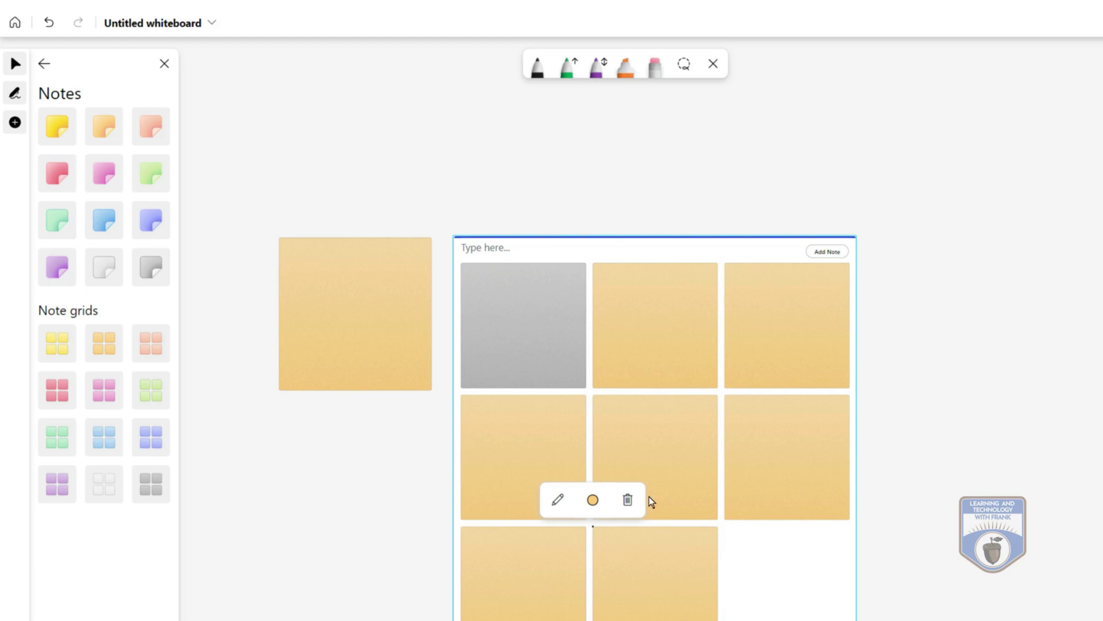
click(627, 500)
Delete four orange notes from the grid, keeping one row with the gray note and two orange notes.
click(535, 548)
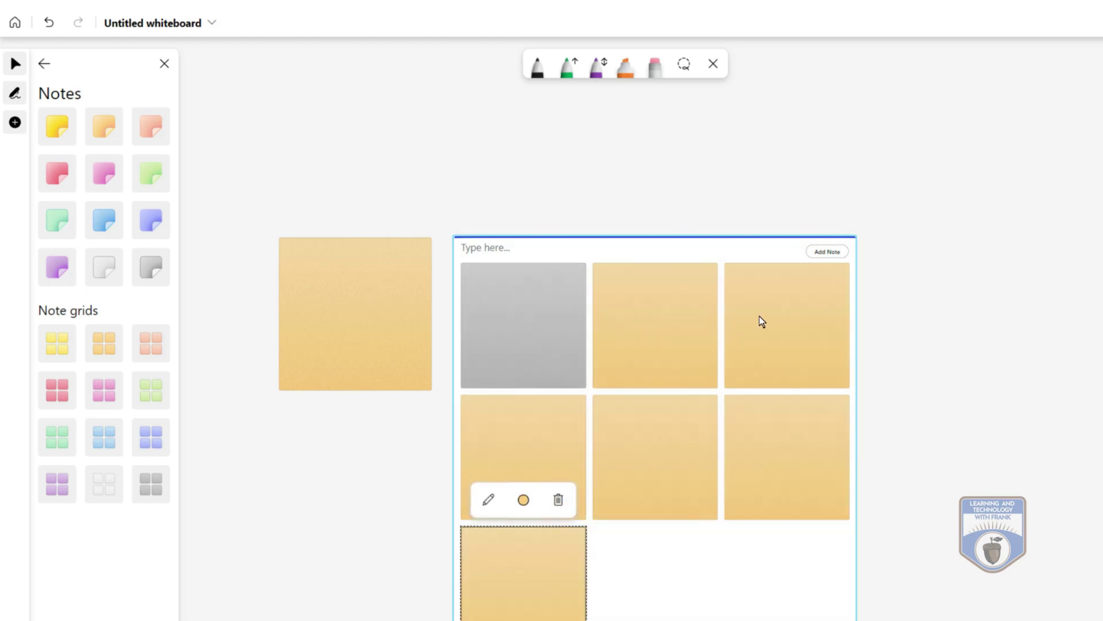
click(558, 500)
click(768, 351)
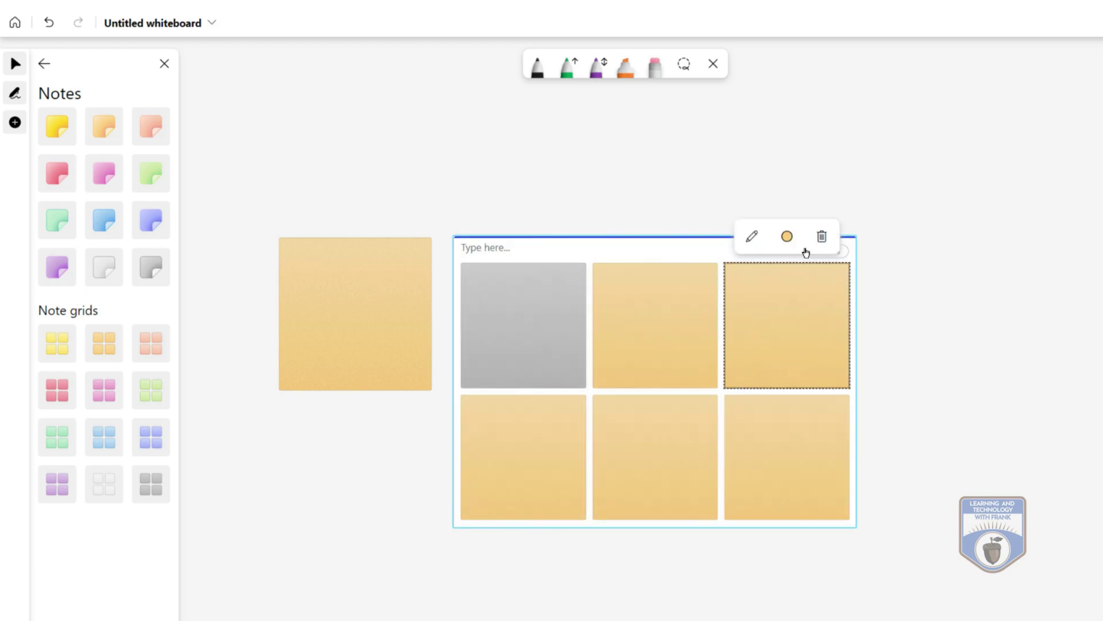
click(824, 236)
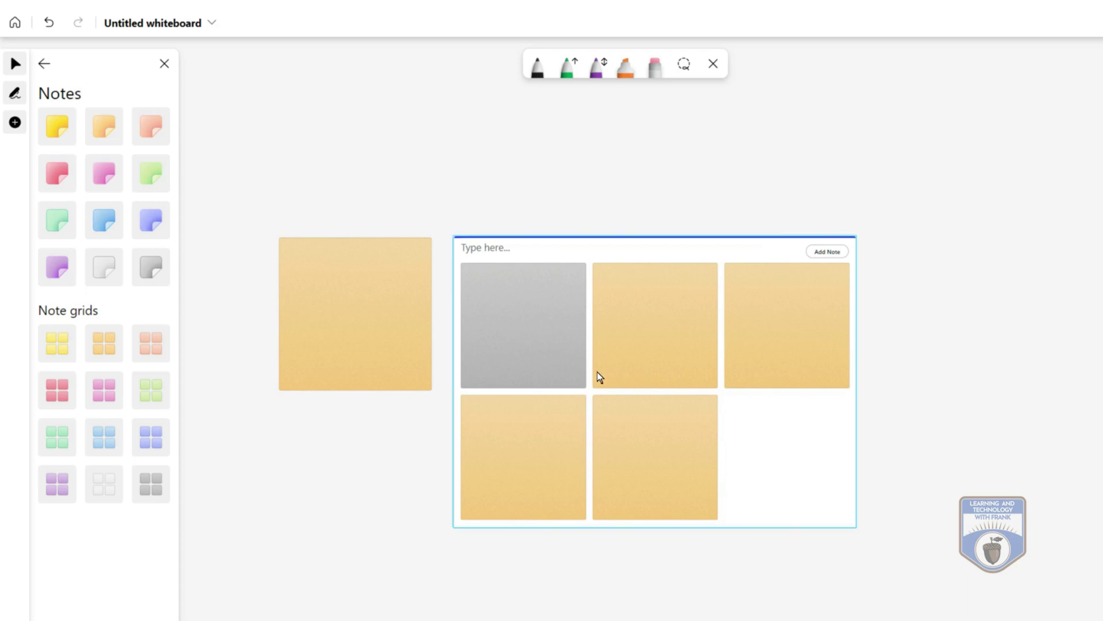
click(670, 458)
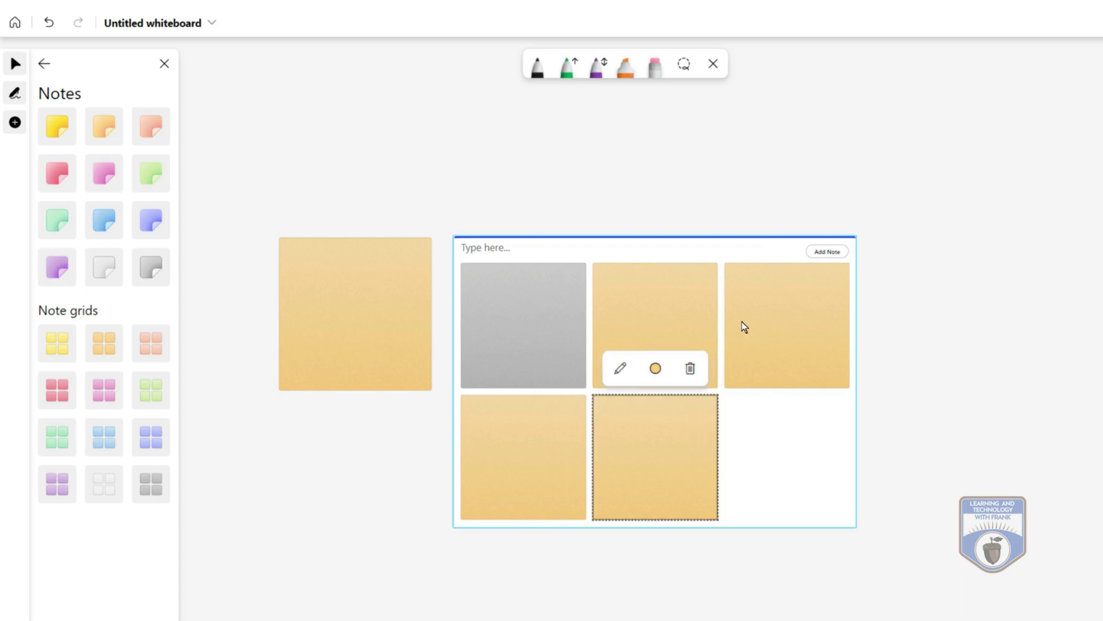
click(691, 369)
click(780, 347)
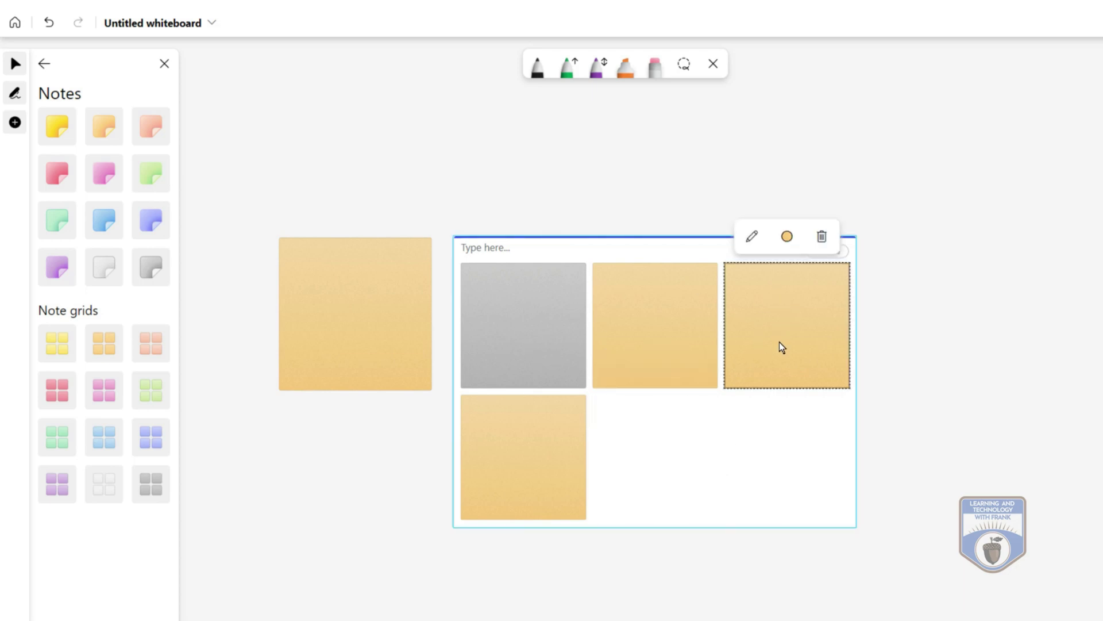
click(822, 236)
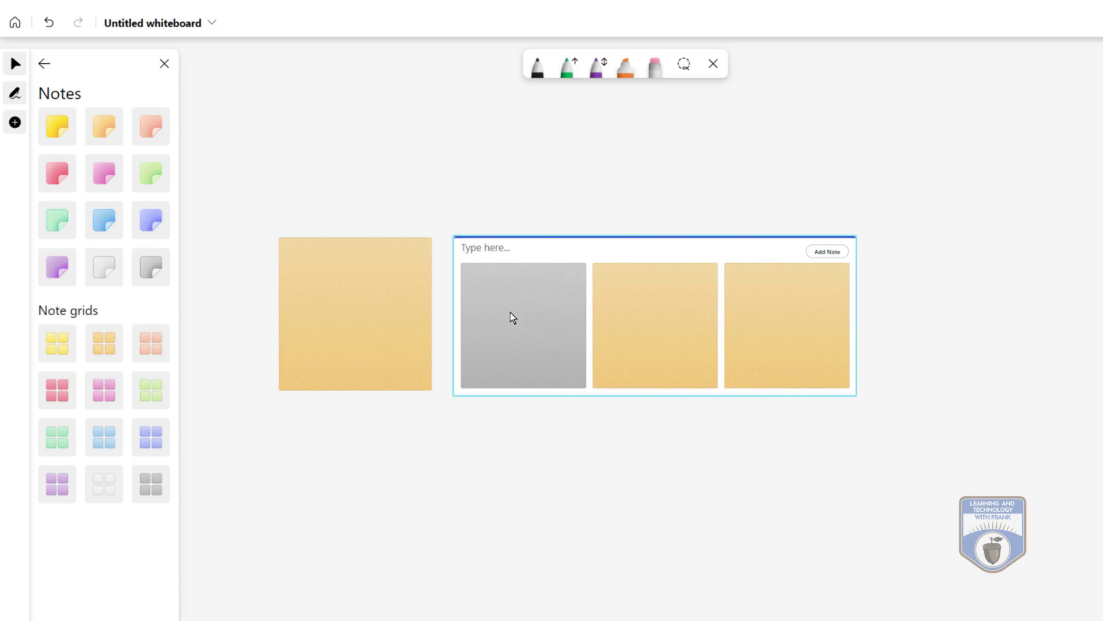
click(541, 320)
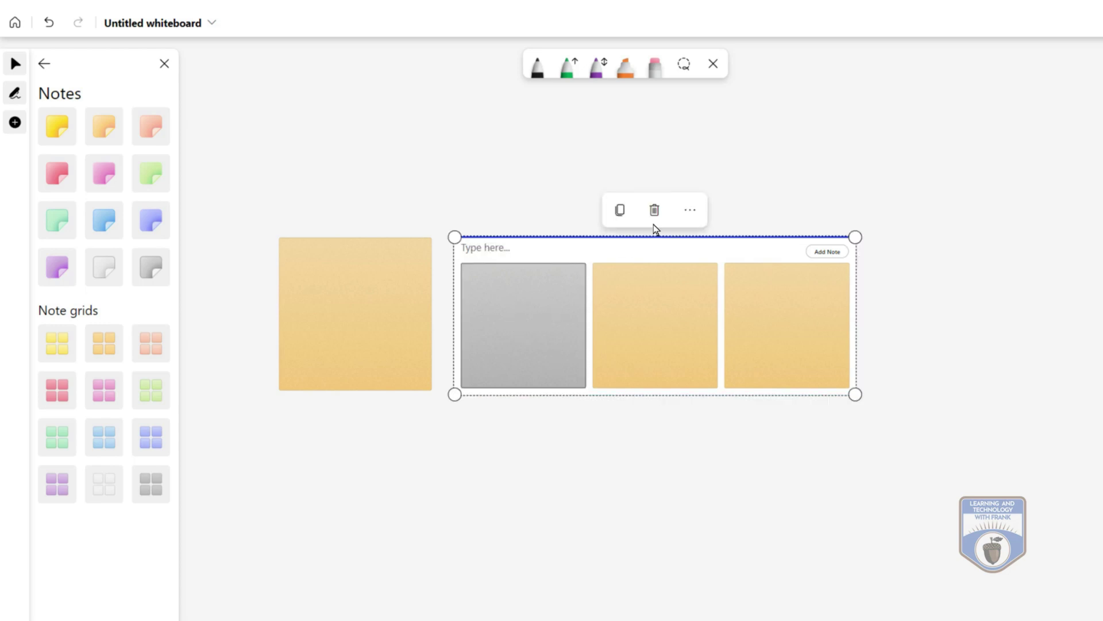
click(690, 210)
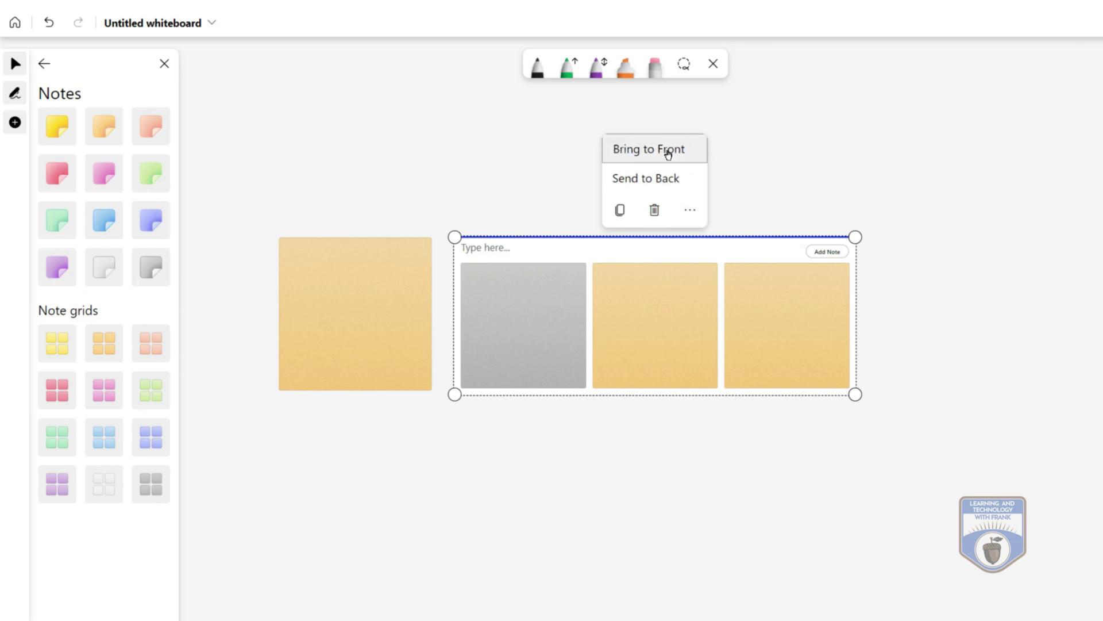
click(585, 459)
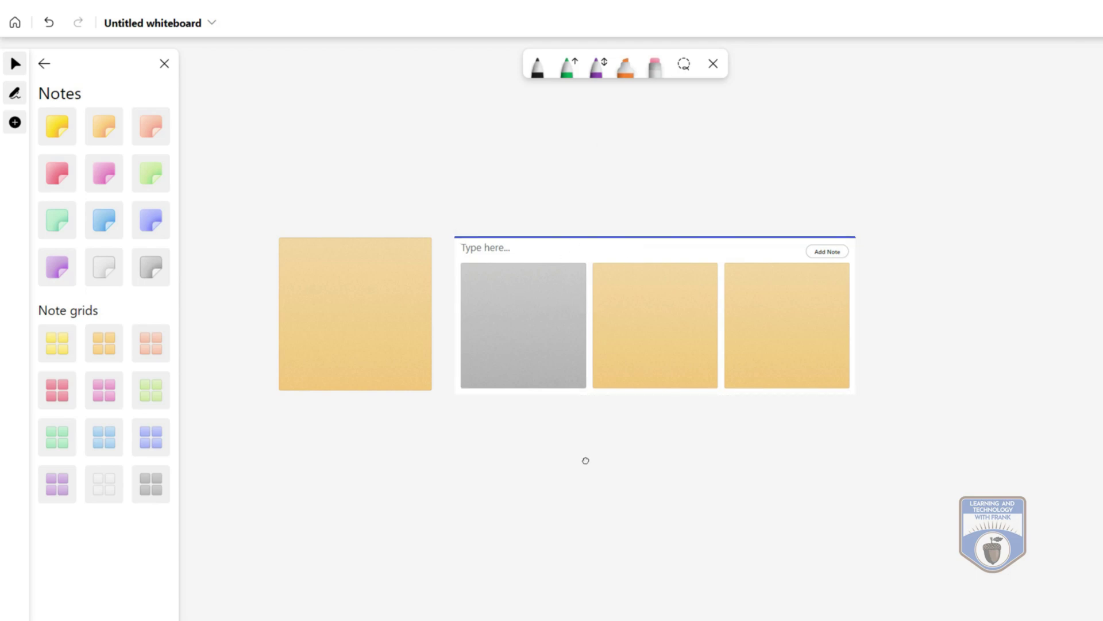
Add a purple note below the note grid and shrink it to about half its size.
click(57, 268)
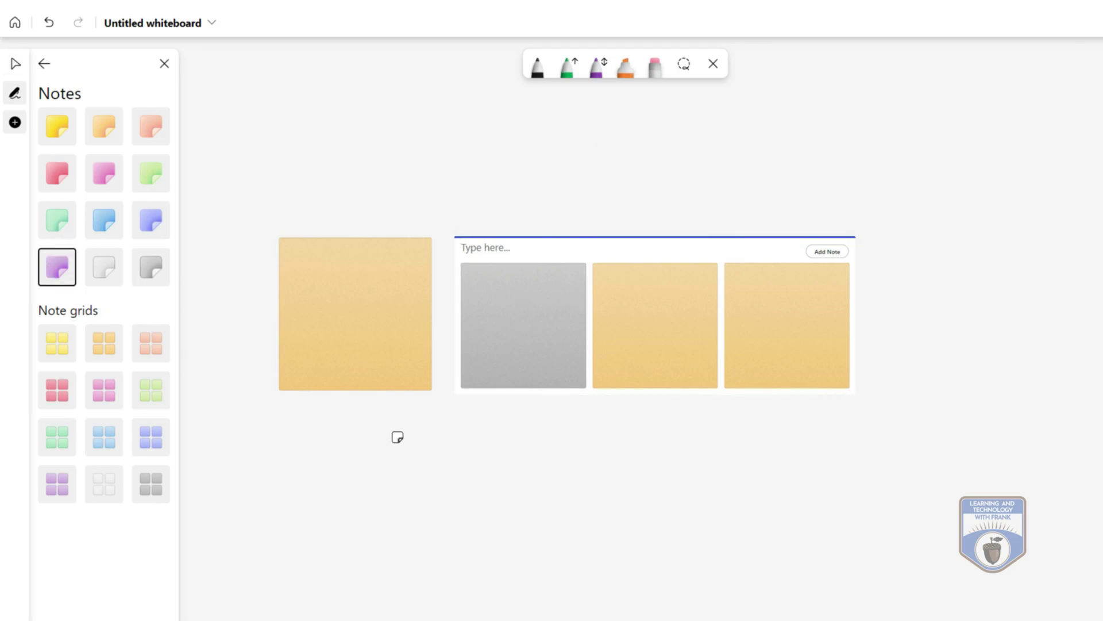
click(397, 435)
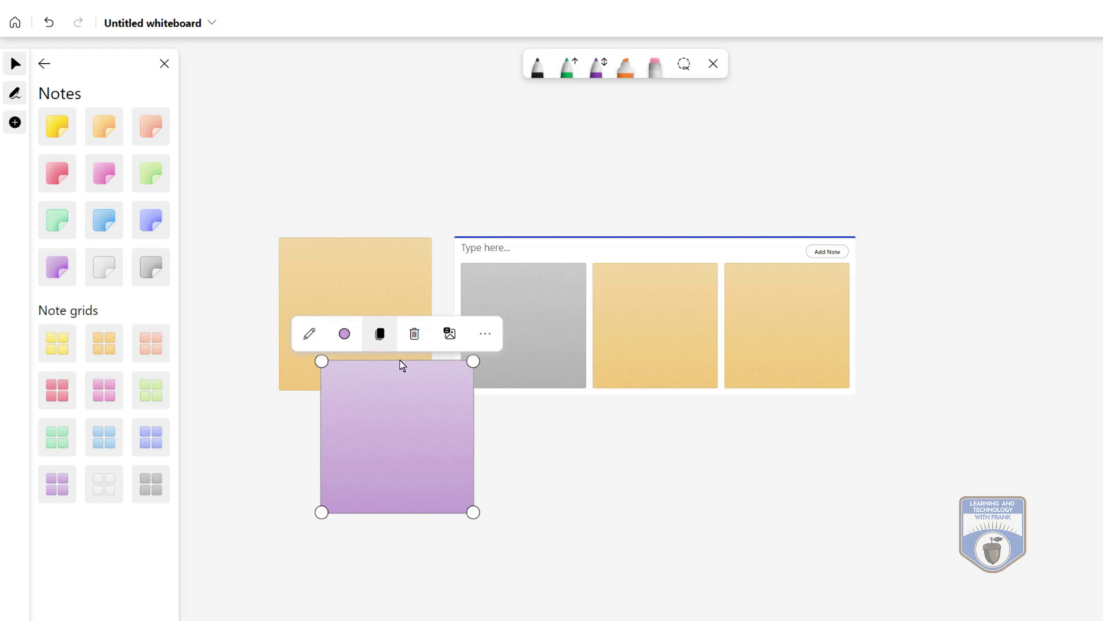
drag(473, 511, 475, 464)
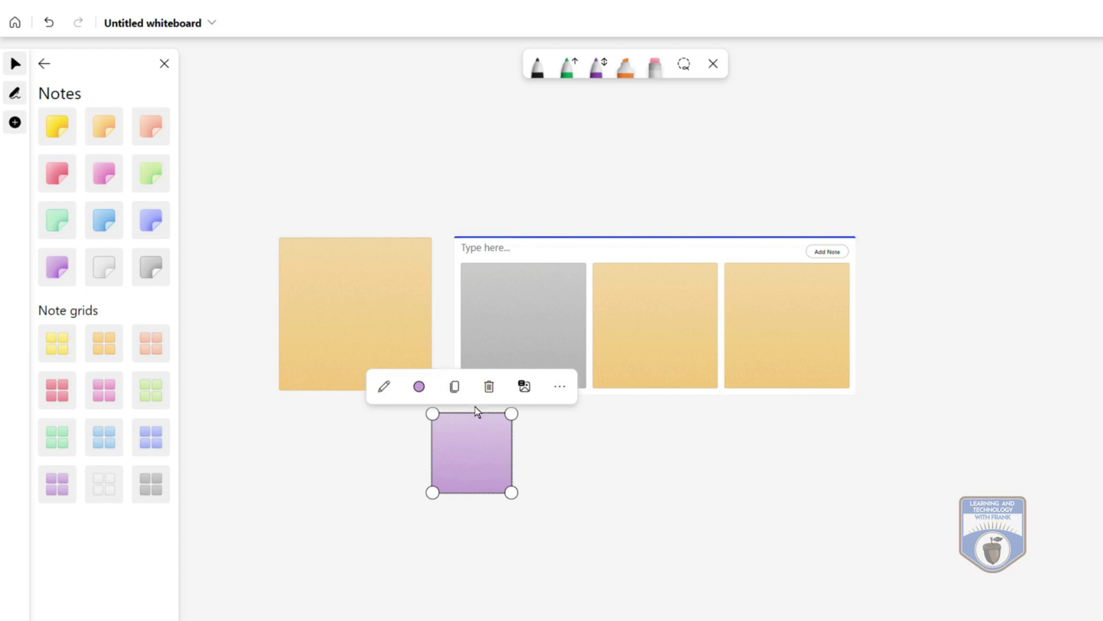
Paste a copy of the purple note and align it beside the original in a row below the grid.
right_click(594, 450)
click(637, 535)
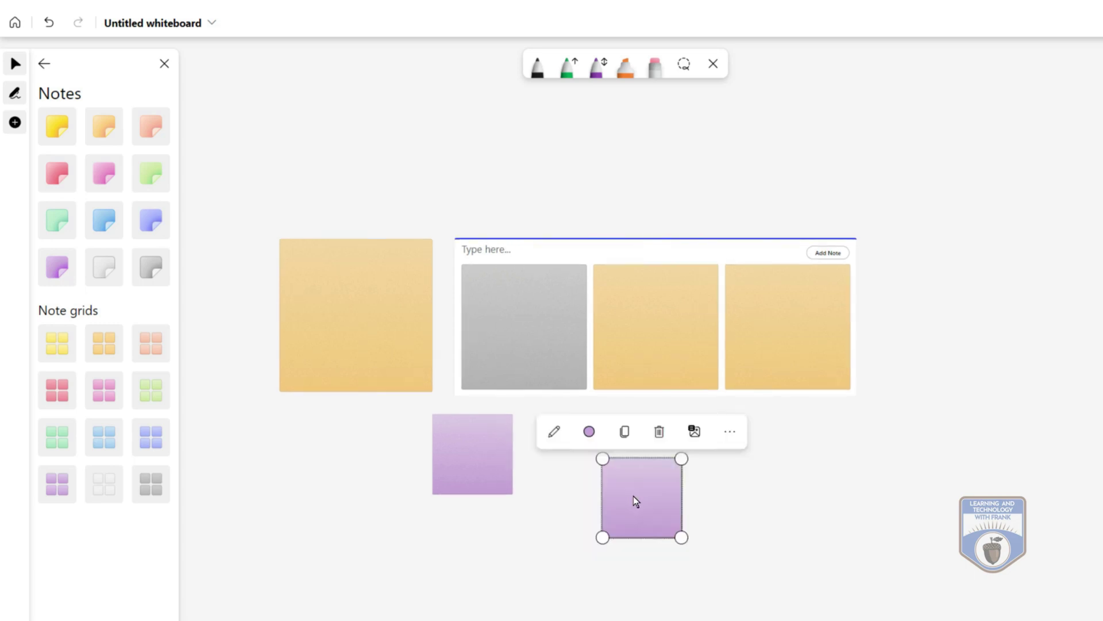
drag(642, 492, 579, 448)
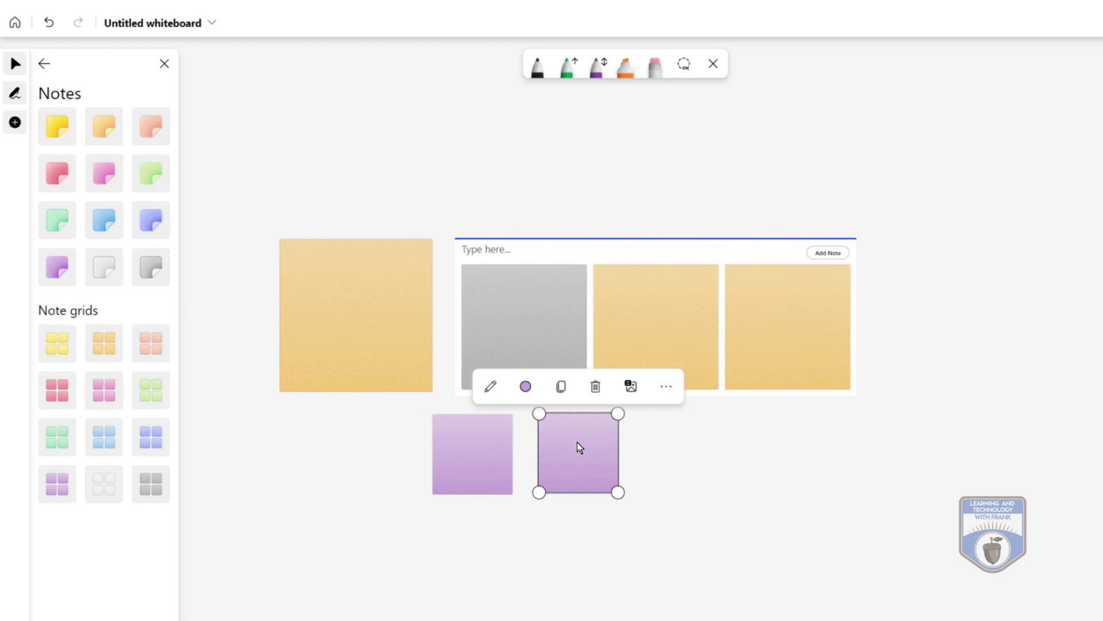
Paste four more copies of the purple note and spread two of them out below the note grid.
key(ctrl+v)
key(ctrl+v)
key(ctrl+v)
key(ctrl+v)
drag(670, 441, 775, 486)
drag(717, 443, 738, 497)
scroll(730, 409, left, 5)
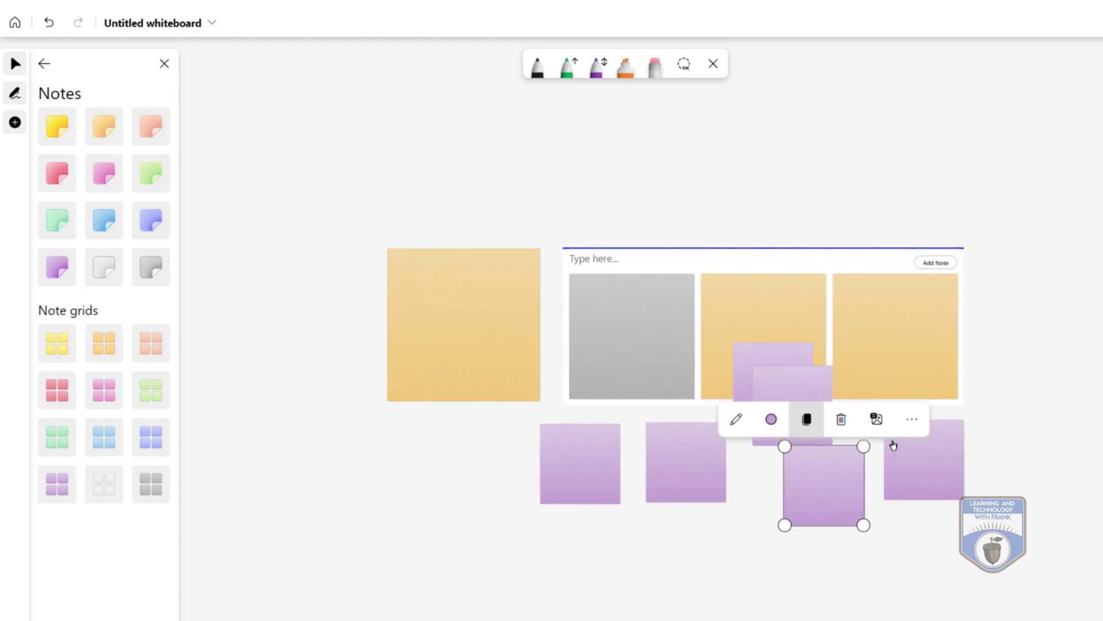
click(832, 405)
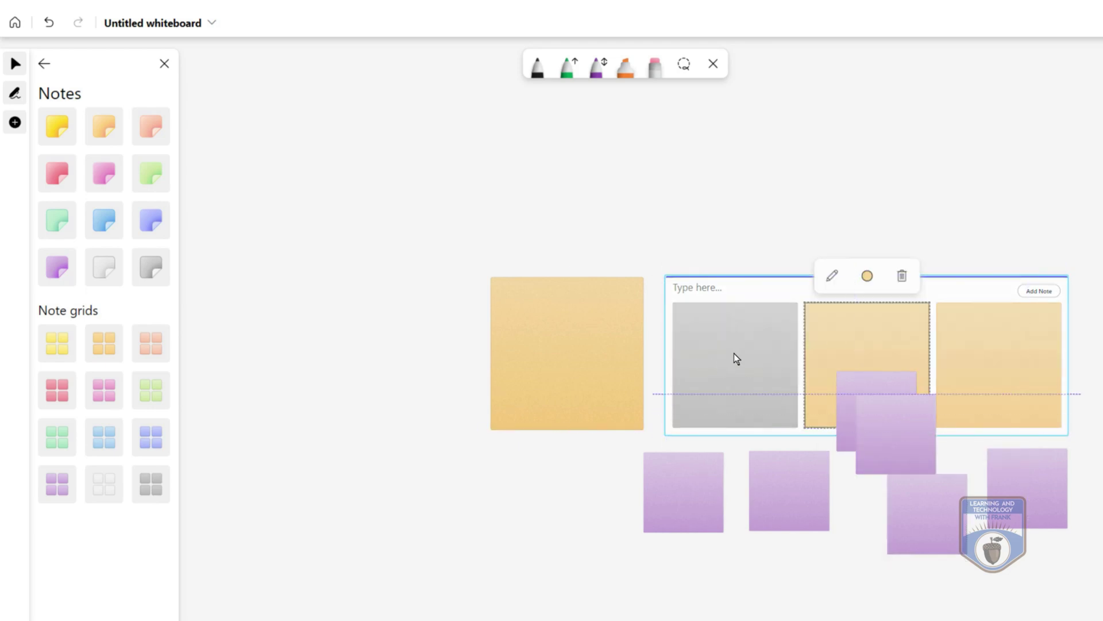
drag(596, 513, 361, 419)
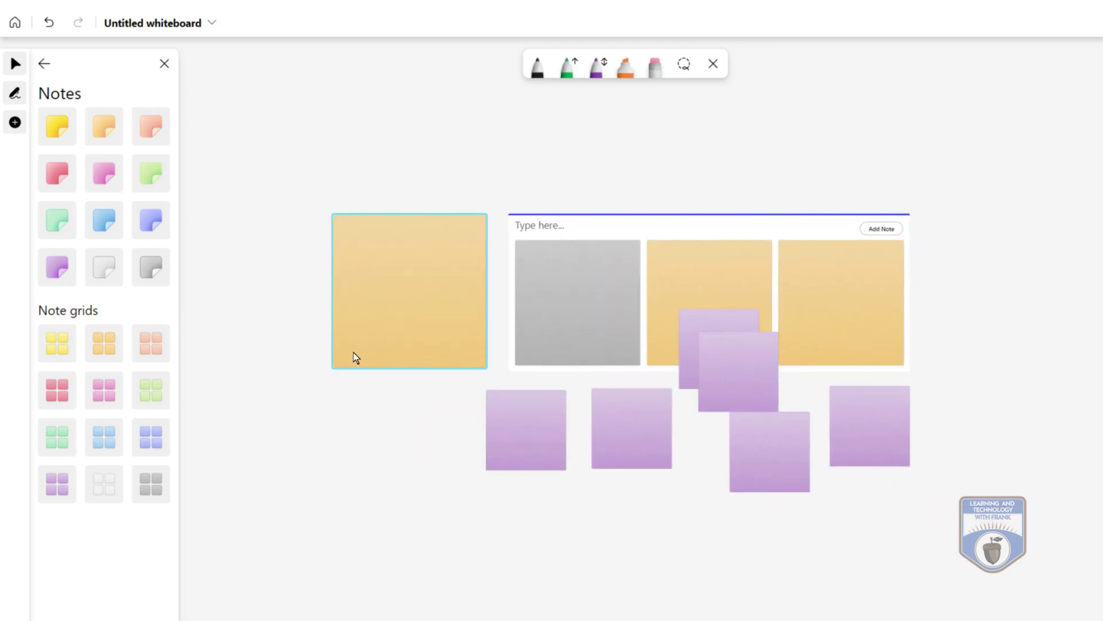
Add a blue note overlapping the single orange note and send it to the back.
click(112, 227)
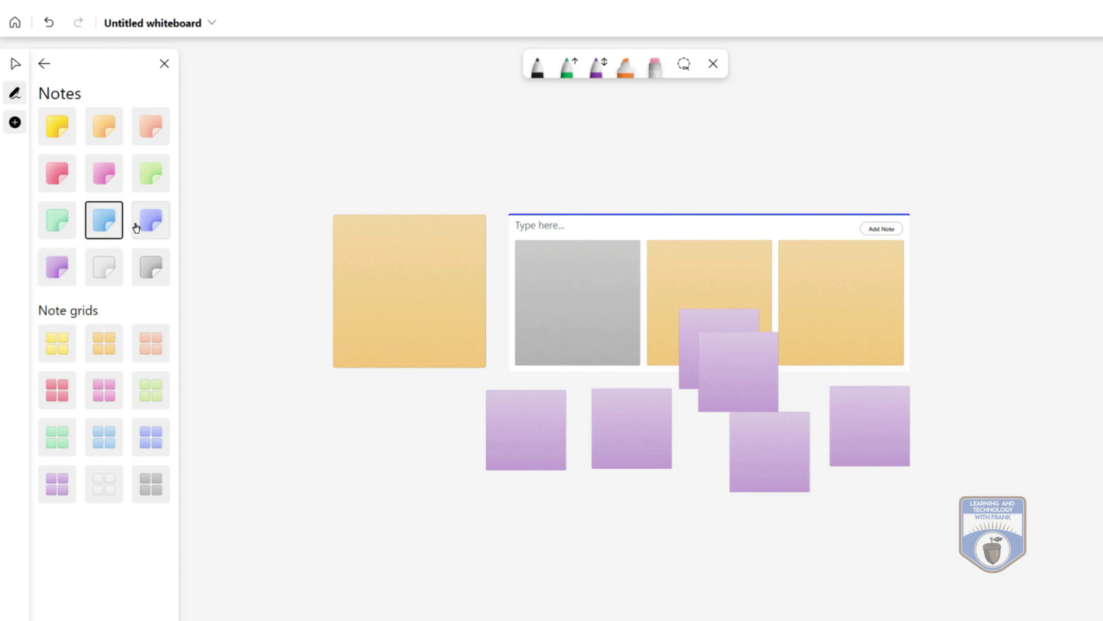
click(362, 460)
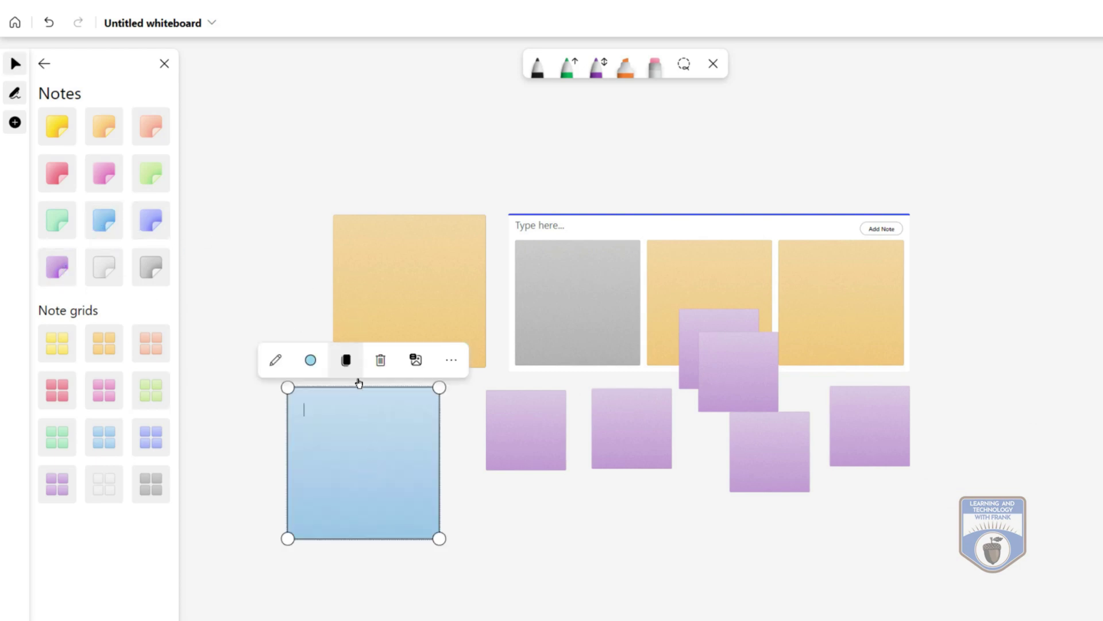
drag(342, 447, 333, 382)
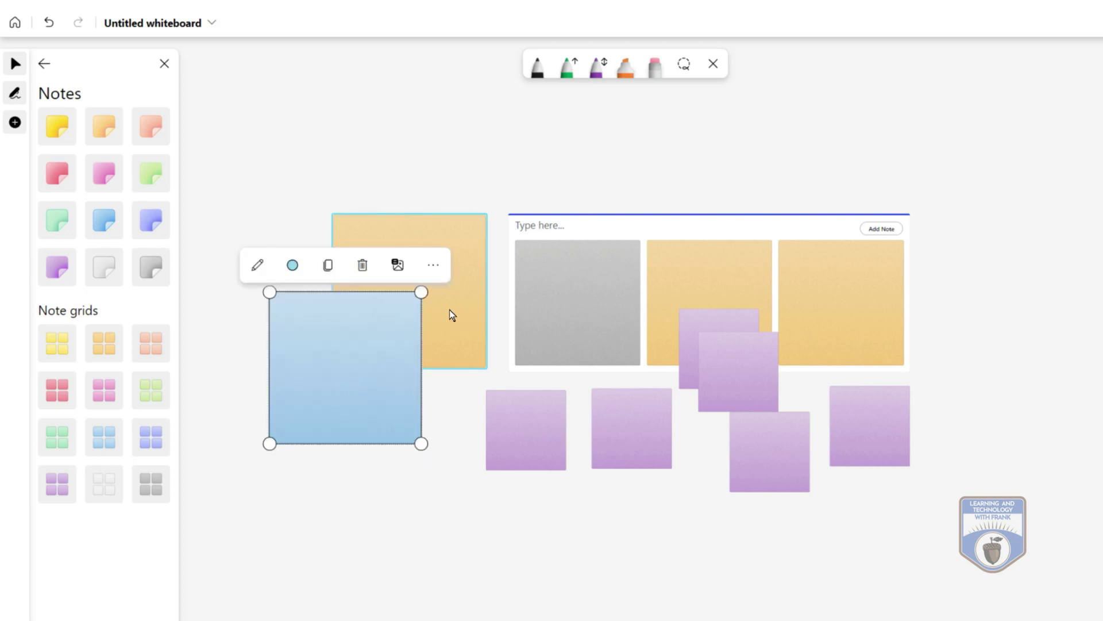
click(431, 267)
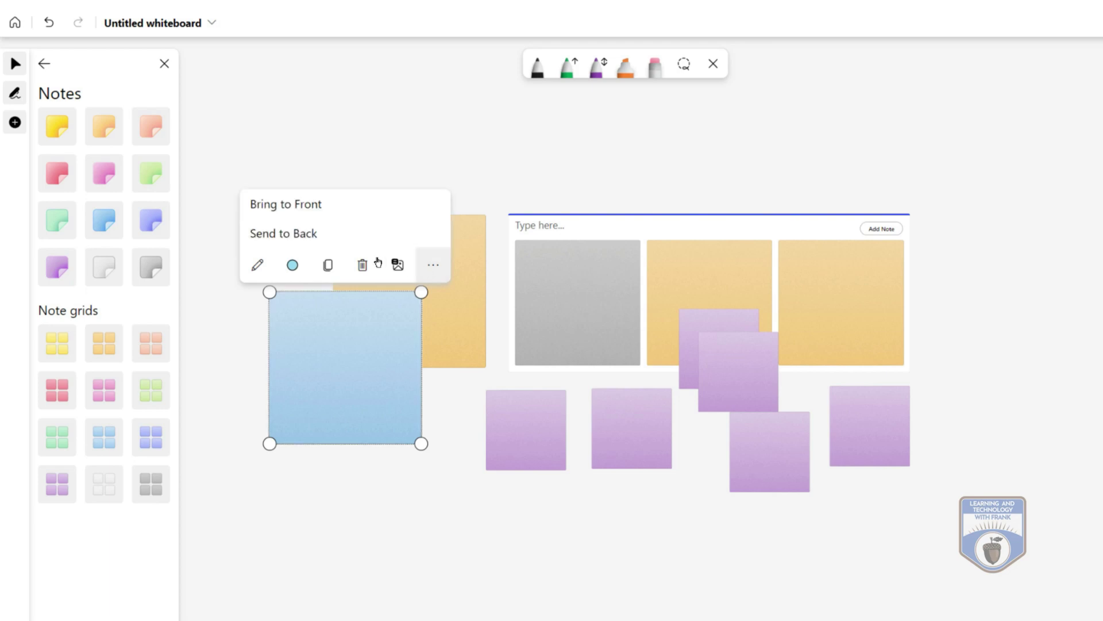
click(296, 233)
click(373, 496)
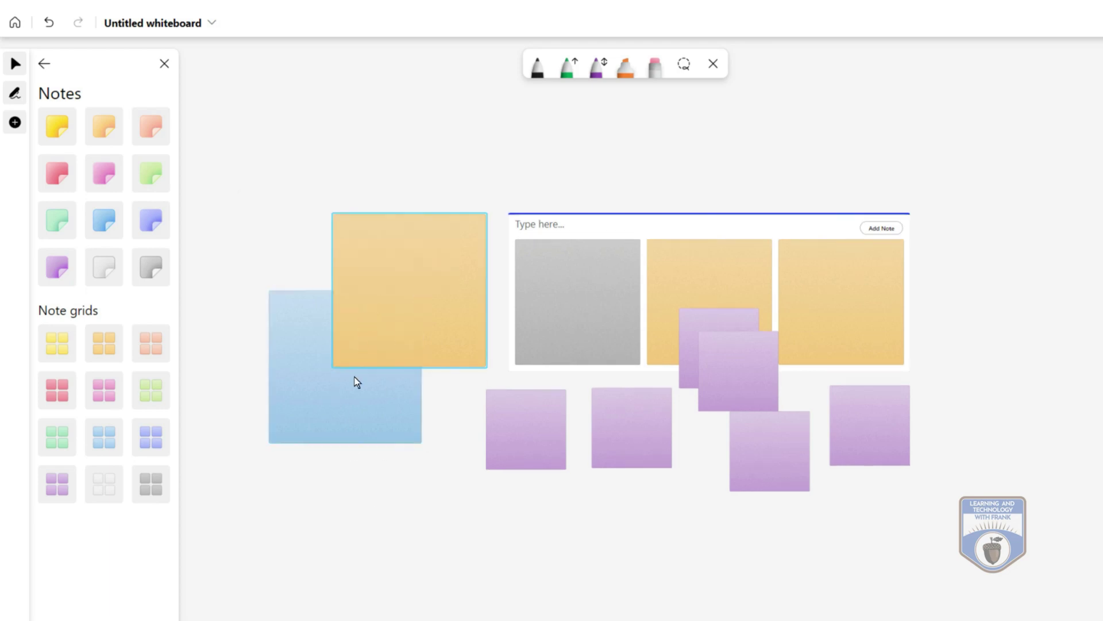
Move the first purple note over the overlapping blue and orange notes and send it to the back.
drag(501, 454, 398, 380)
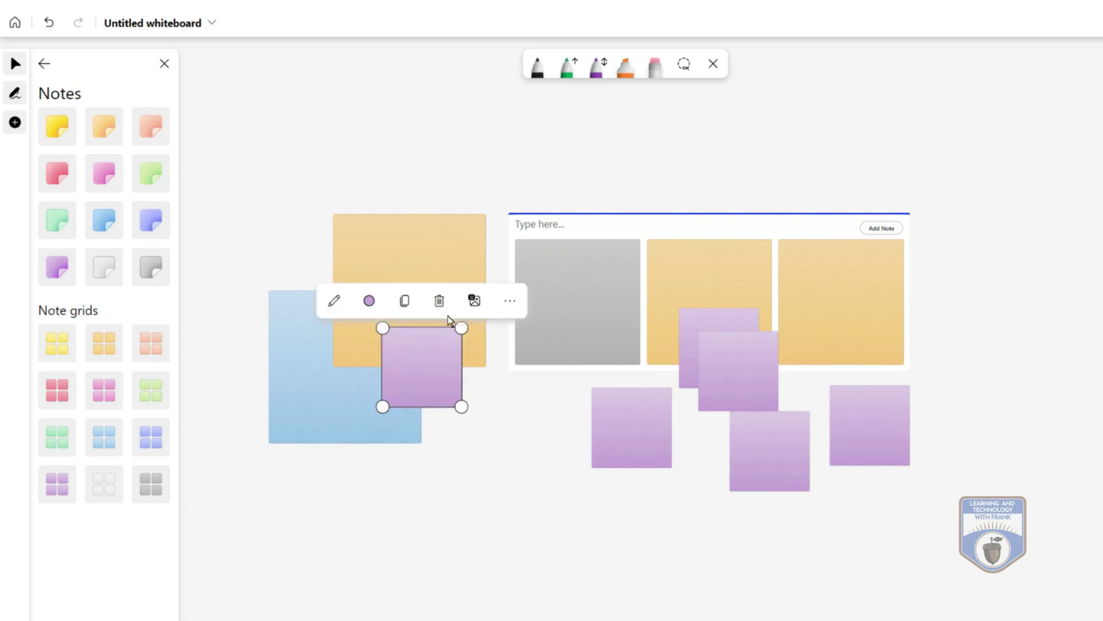
click(510, 301)
click(399, 272)
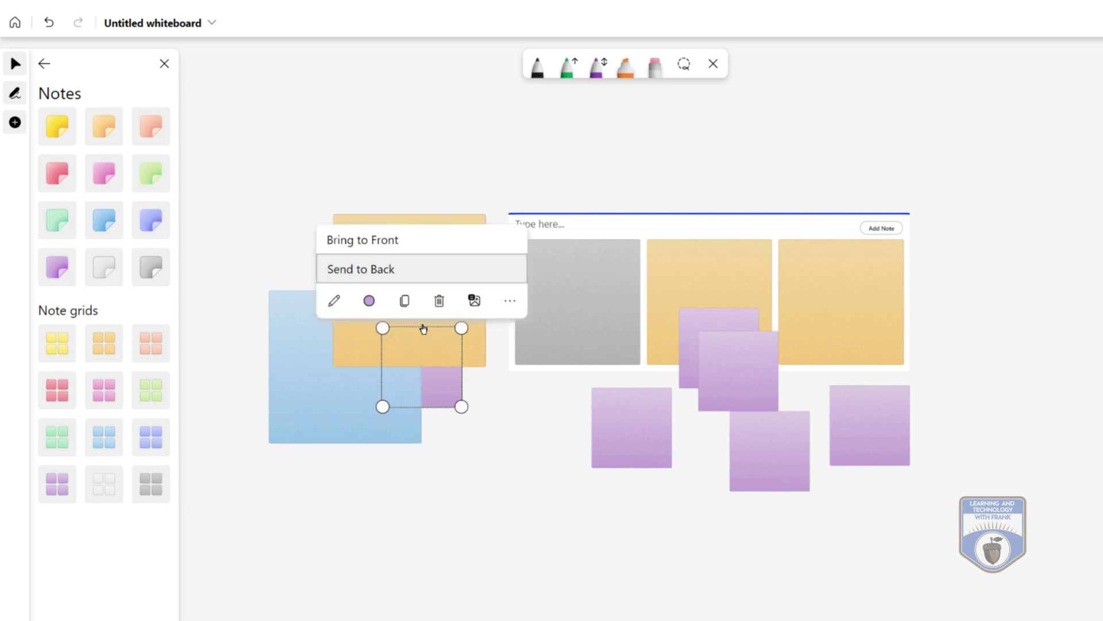
click(488, 519)
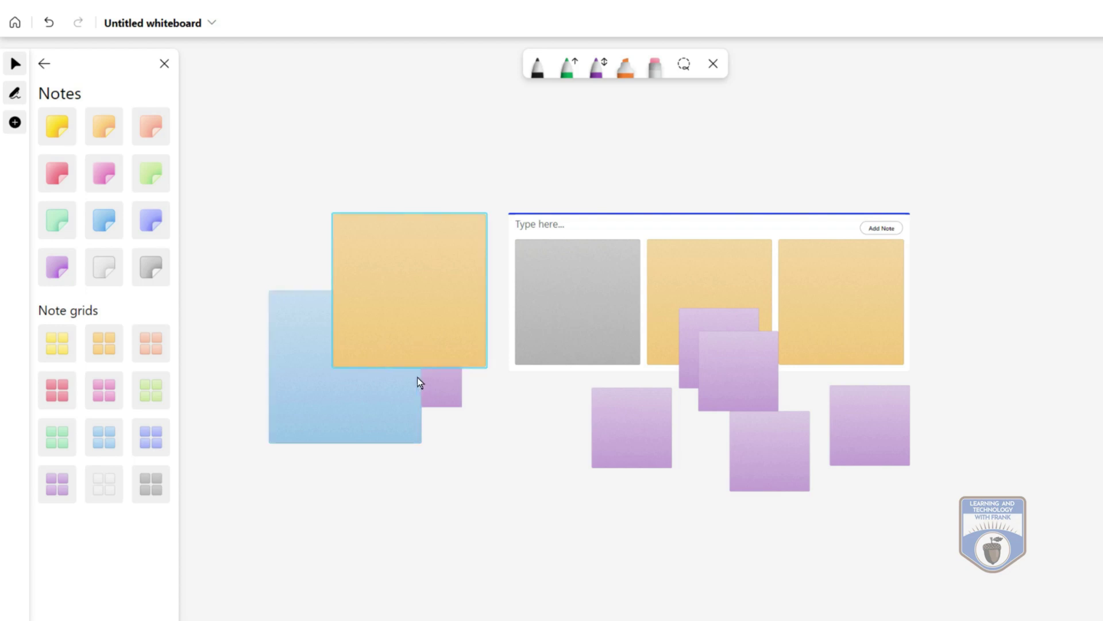
Send the blue note to the back, behind the overlapping purple note.
click(398, 399)
click(429, 267)
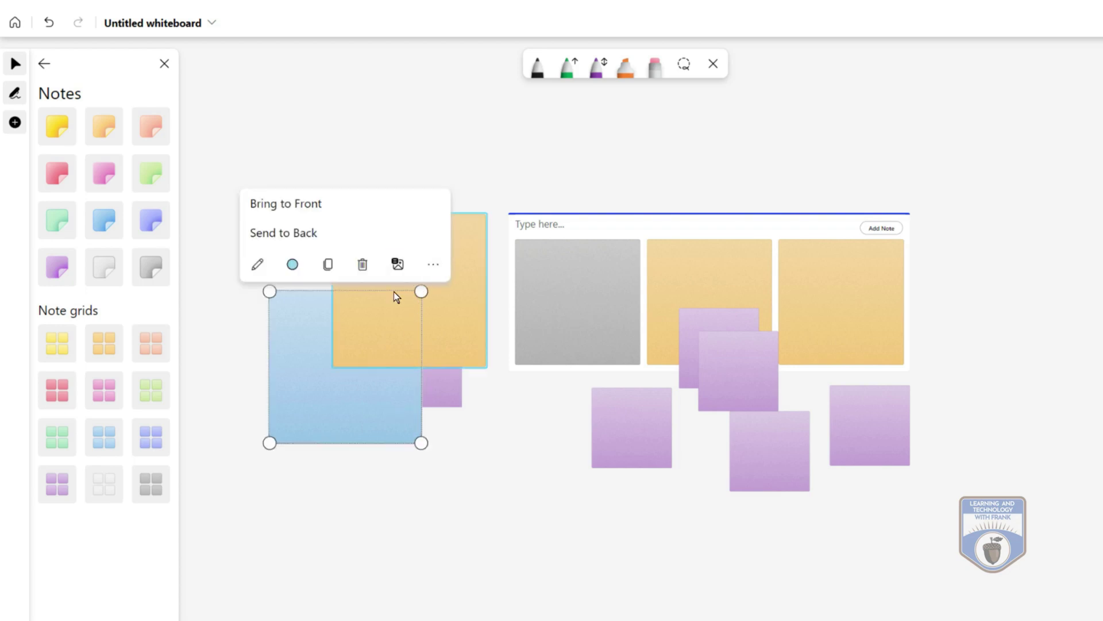
click(293, 233)
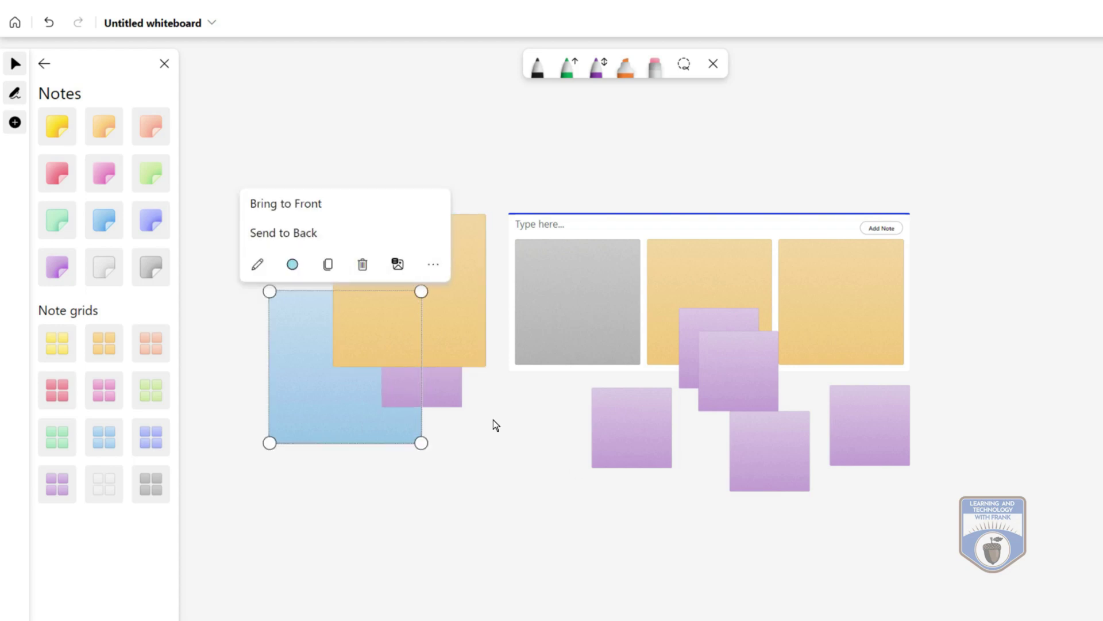
Bring the purple note overlapping the blue and orange notes to the front.
click(451, 401)
click(509, 304)
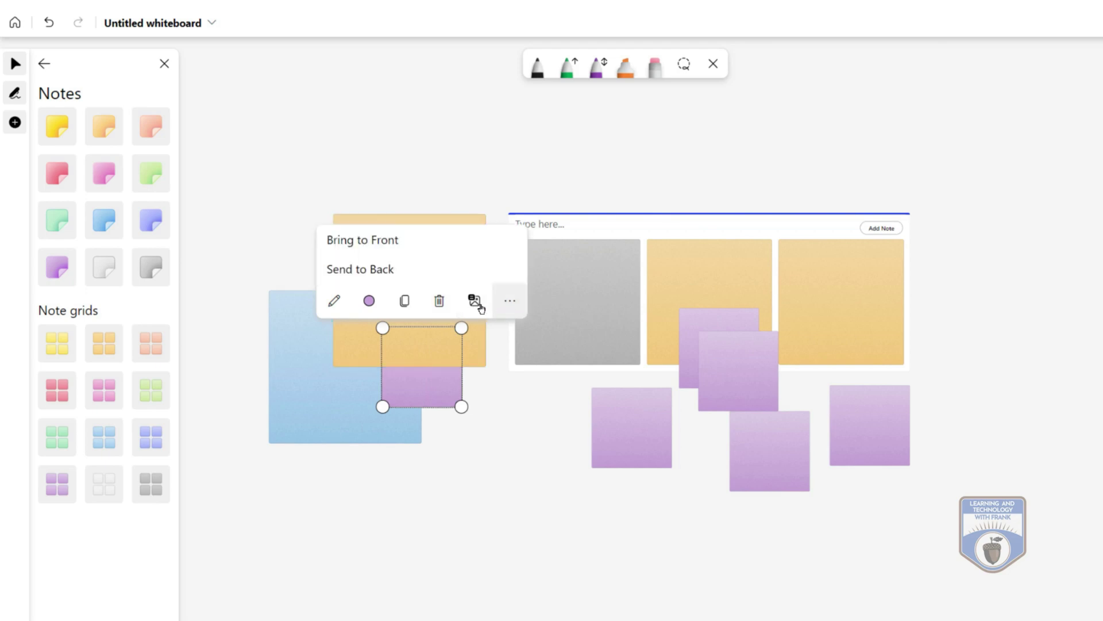
click(360, 240)
click(483, 434)
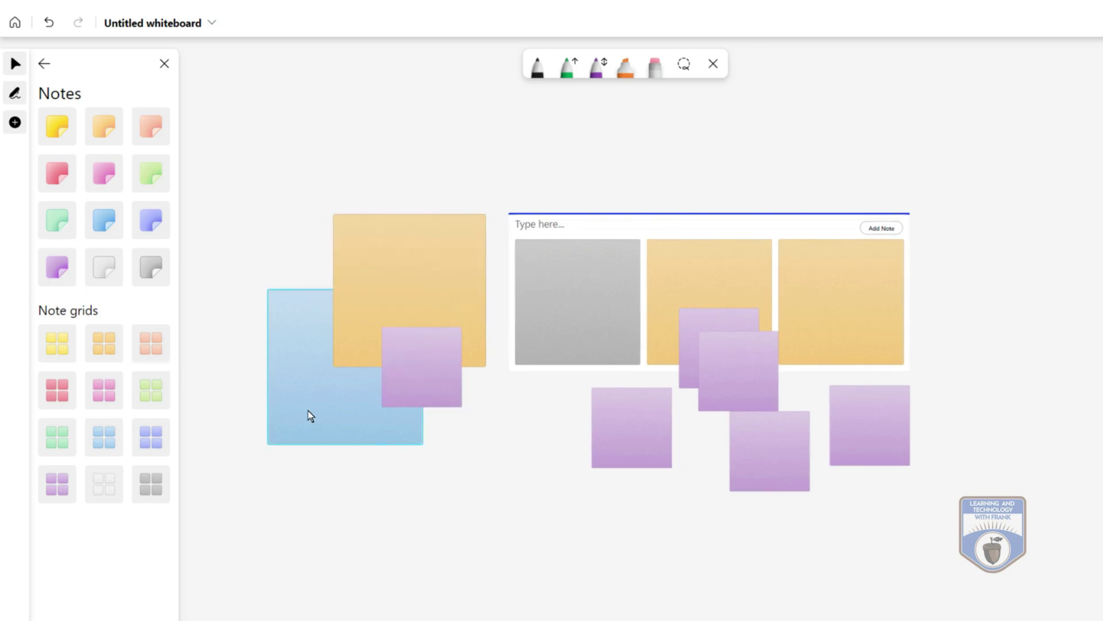
Add a text box above the single orange note reading "Hello World".
click(44, 64)
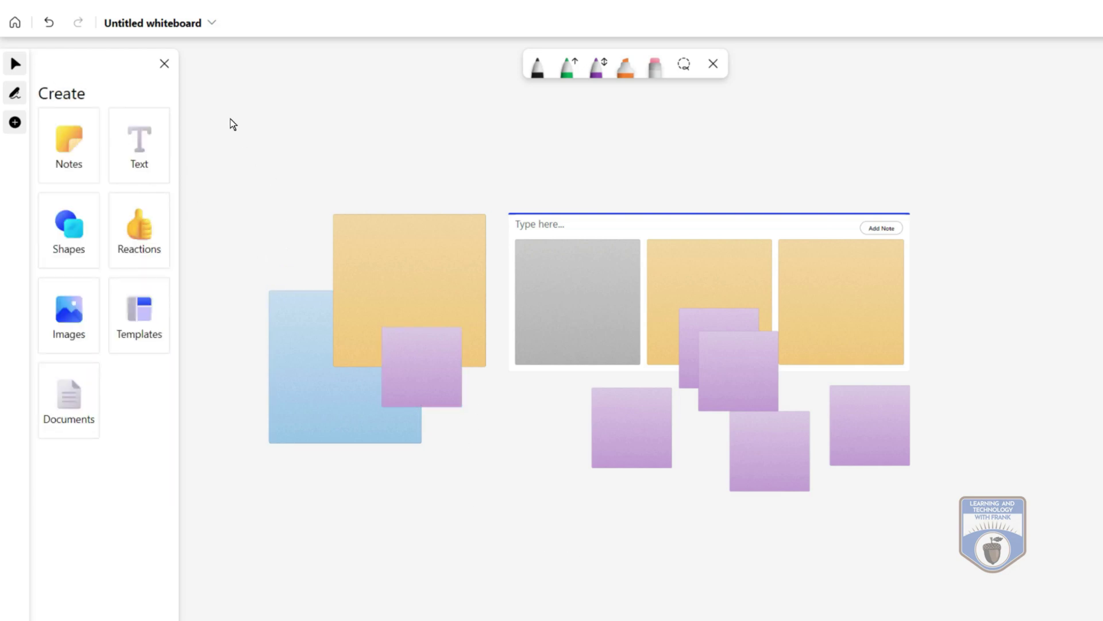
click(154, 145)
click(364, 124)
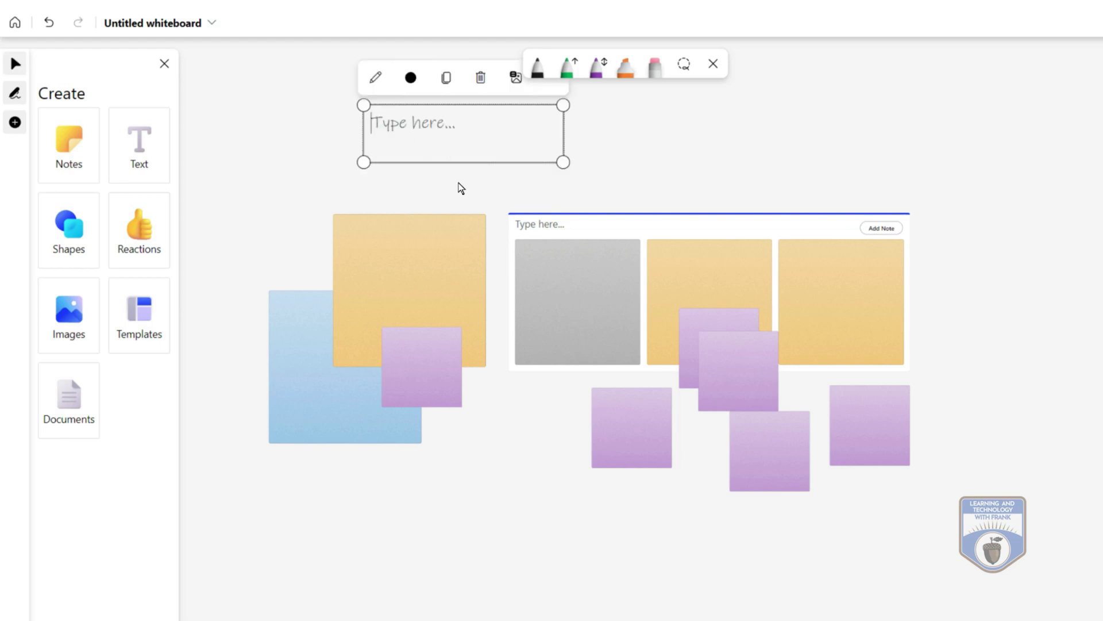
text(Hello W)
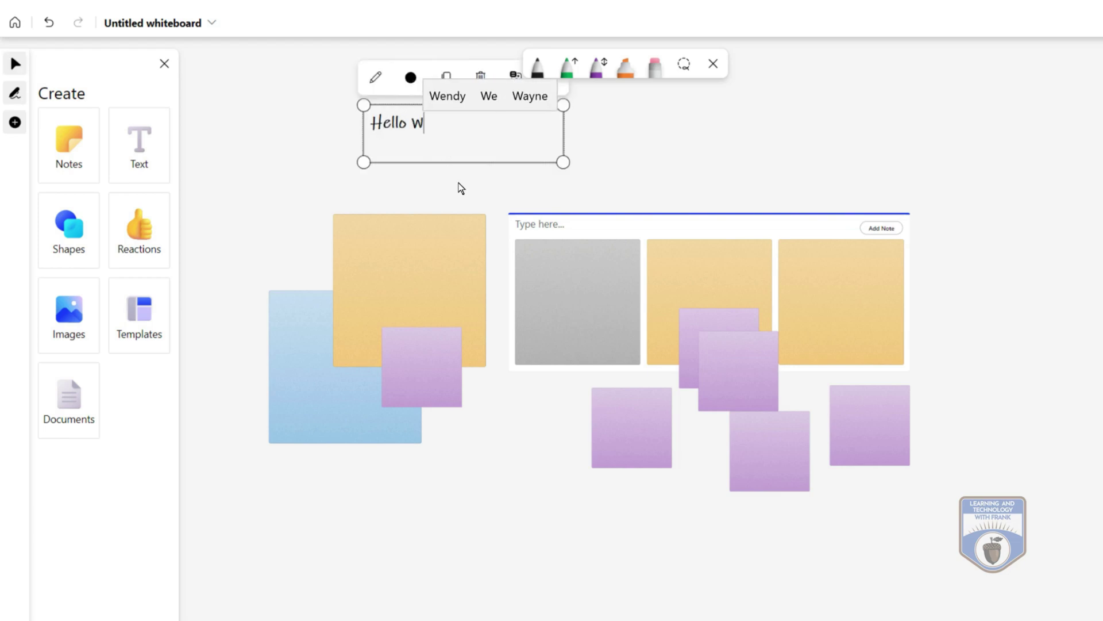
text(o)
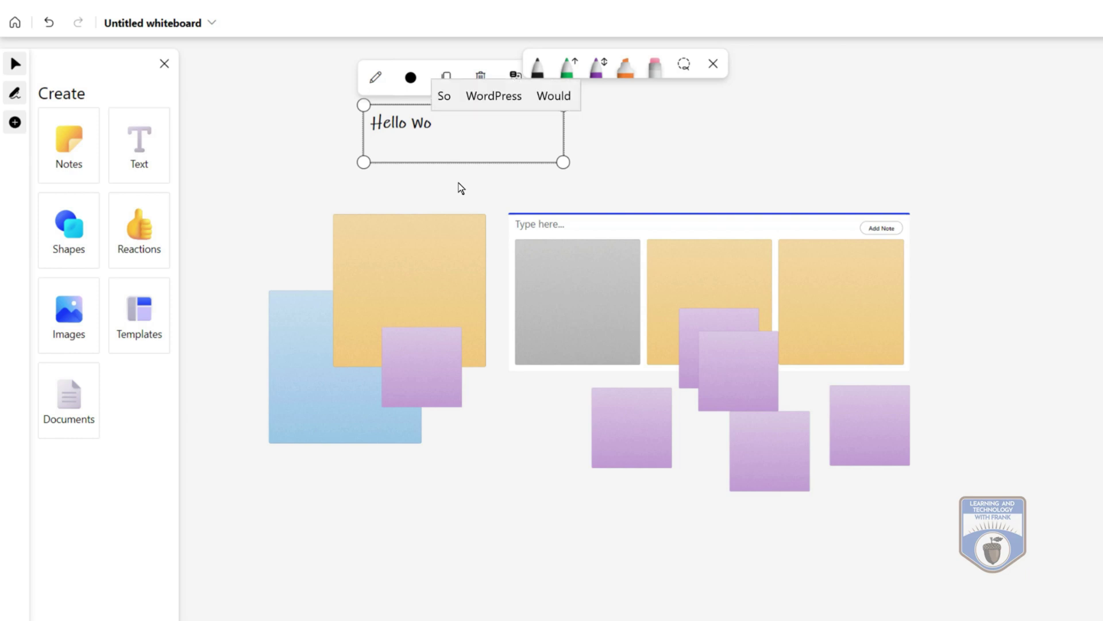
text(rld)
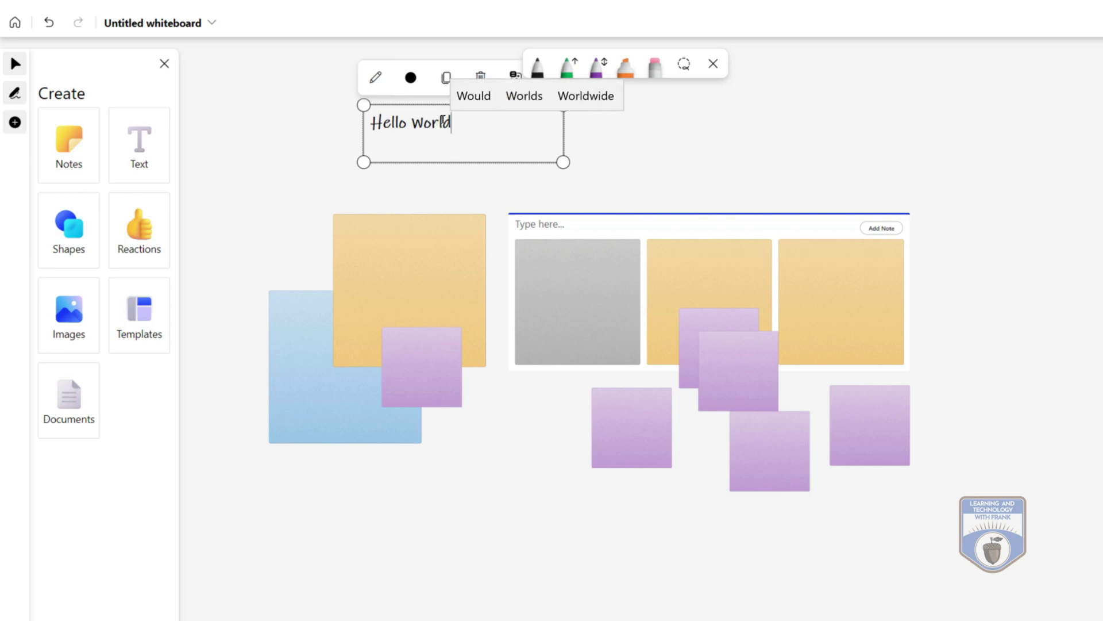
Enlarge the "Hello World" text box to roughly double its size and move it below the notes.
drag(452, 124, 385, 127)
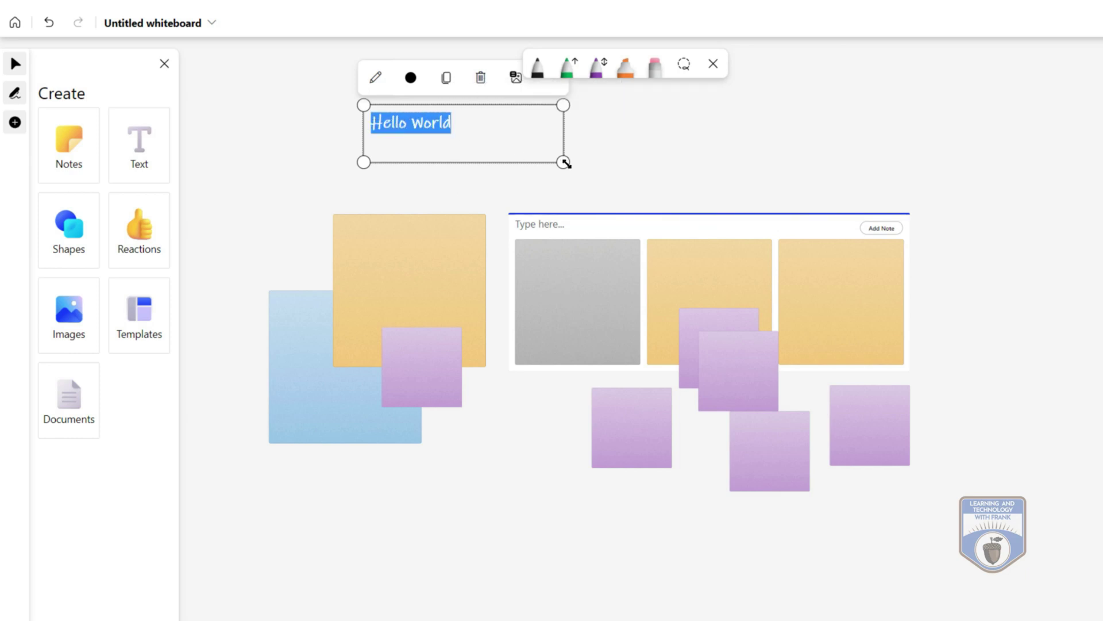
drag(565, 163, 691, 318)
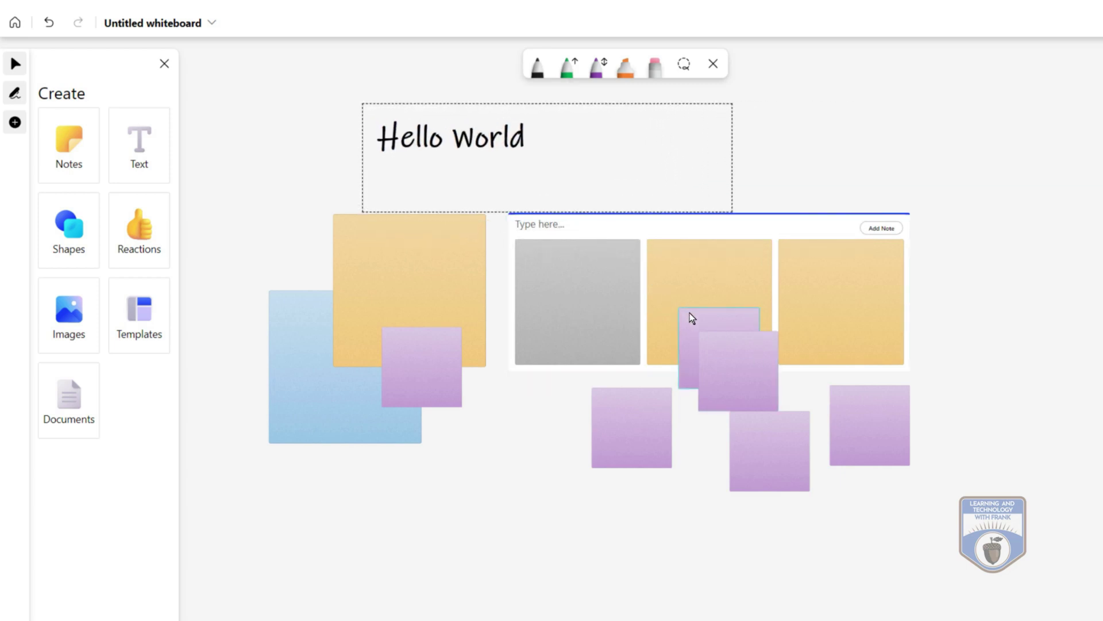
click(525, 138)
drag(537, 141, 520, 138)
triple_click(519, 135)
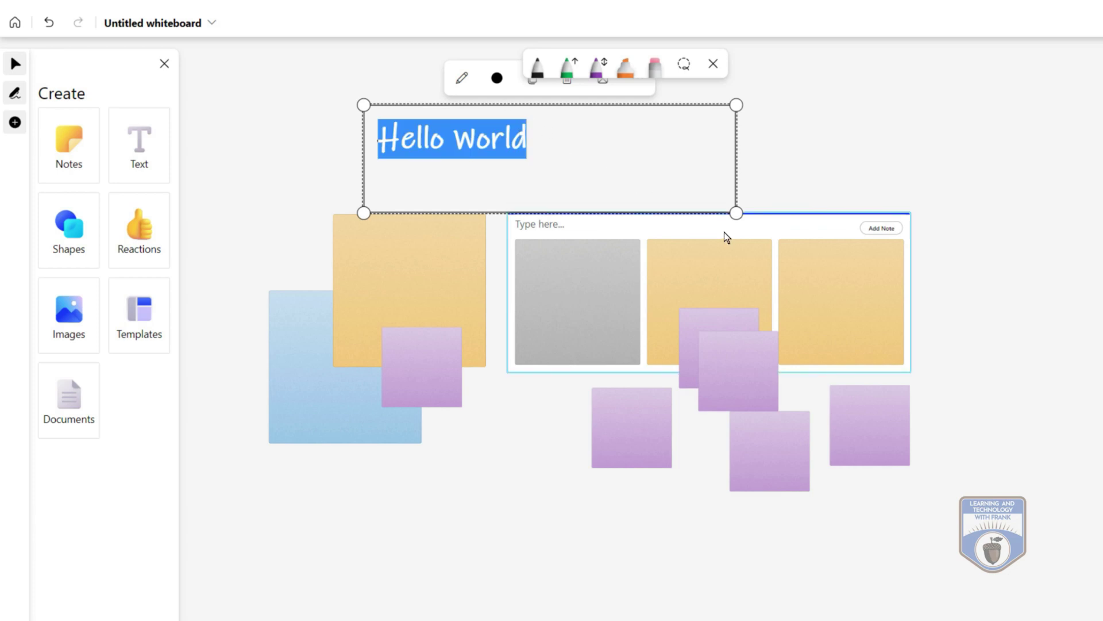
click(867, 148)
drag(623, 191, 561, 540)
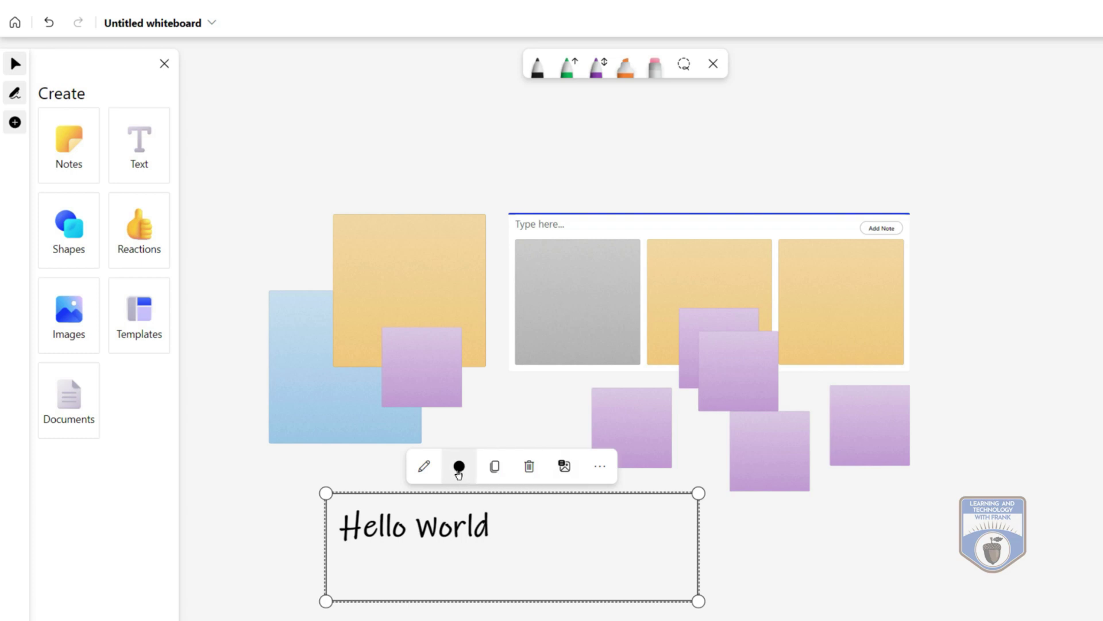
Change the "Hello World" text color to purple.
click(459, 467)
click(512, 394)
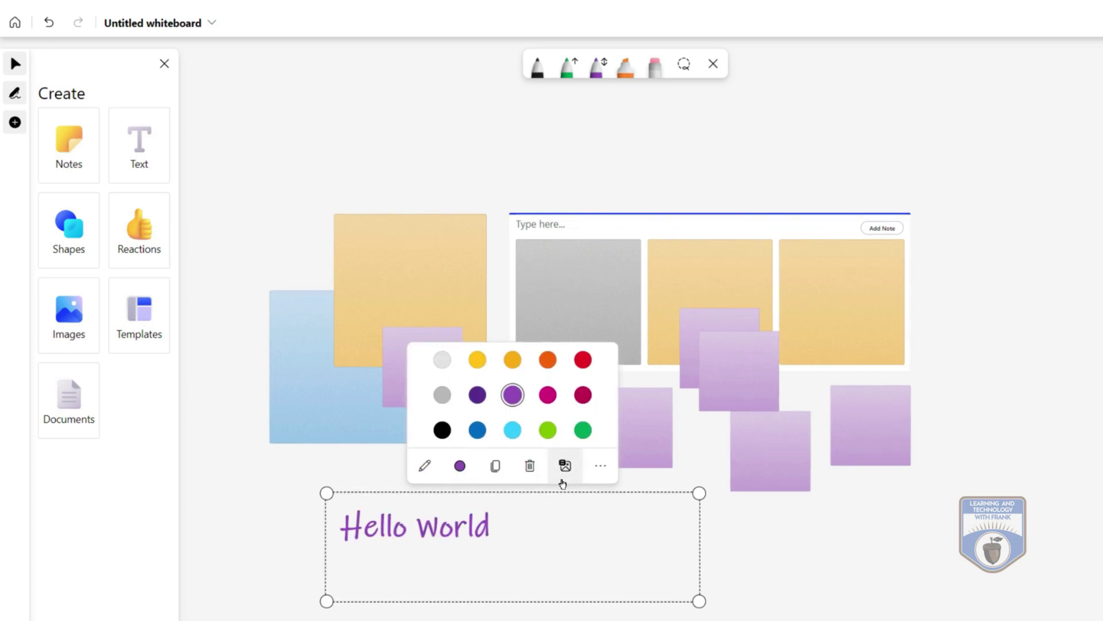
click(600, 466)
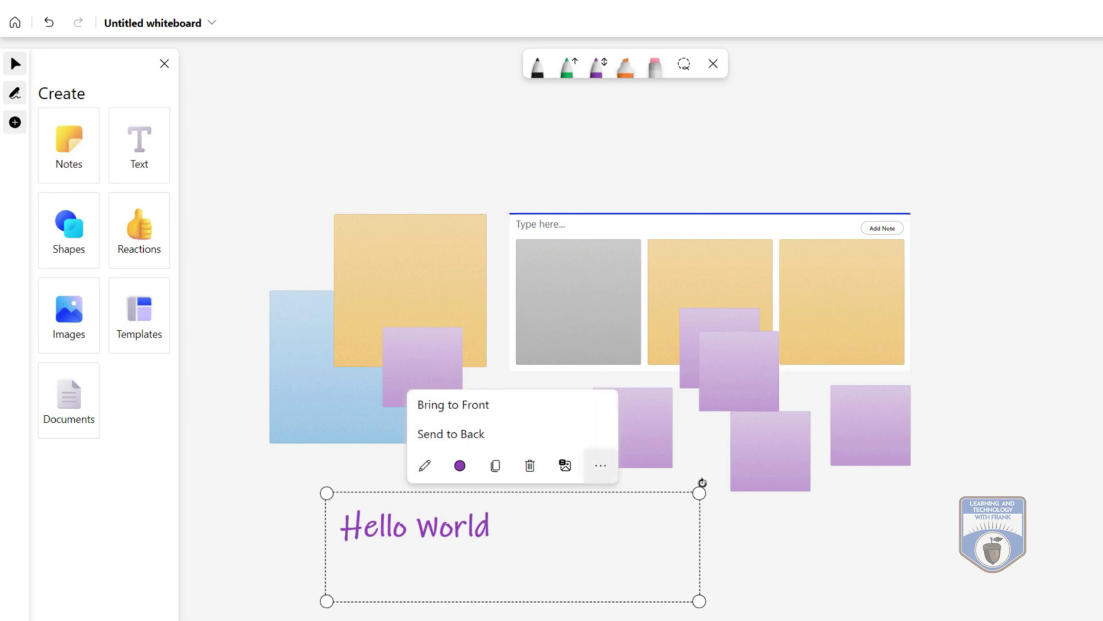
click(584, 522)
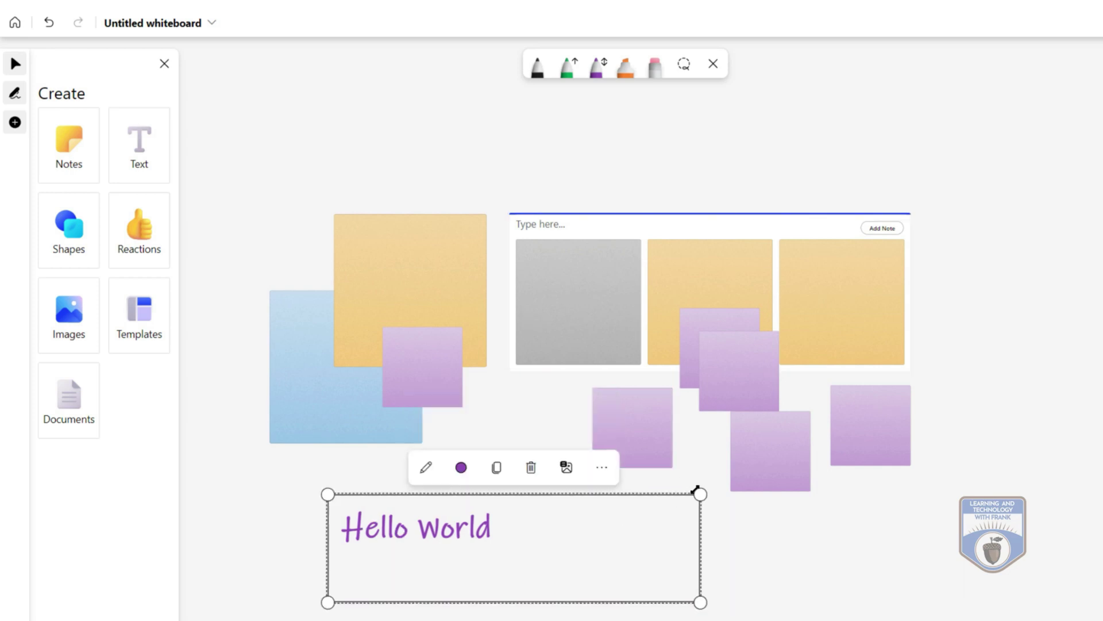
Resize the "Hello World" text box larger and back to about its former size, and place it just below the blue note.
drag(695, 491, 900, 432)
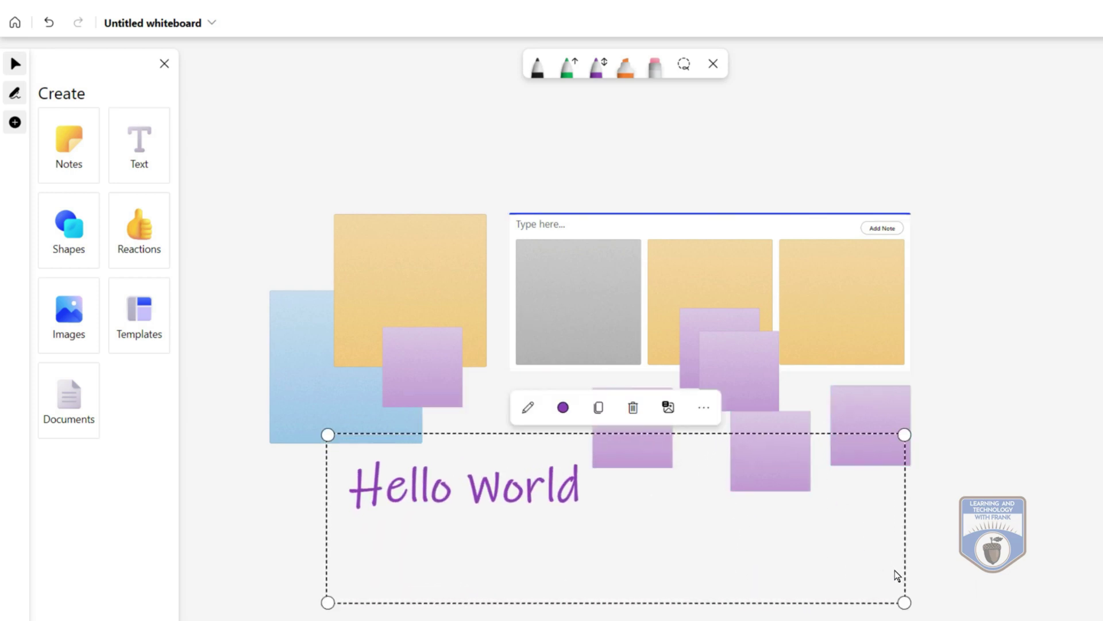
drag(904, 602, 690, 539)
drag(574, 486, 593, 511)
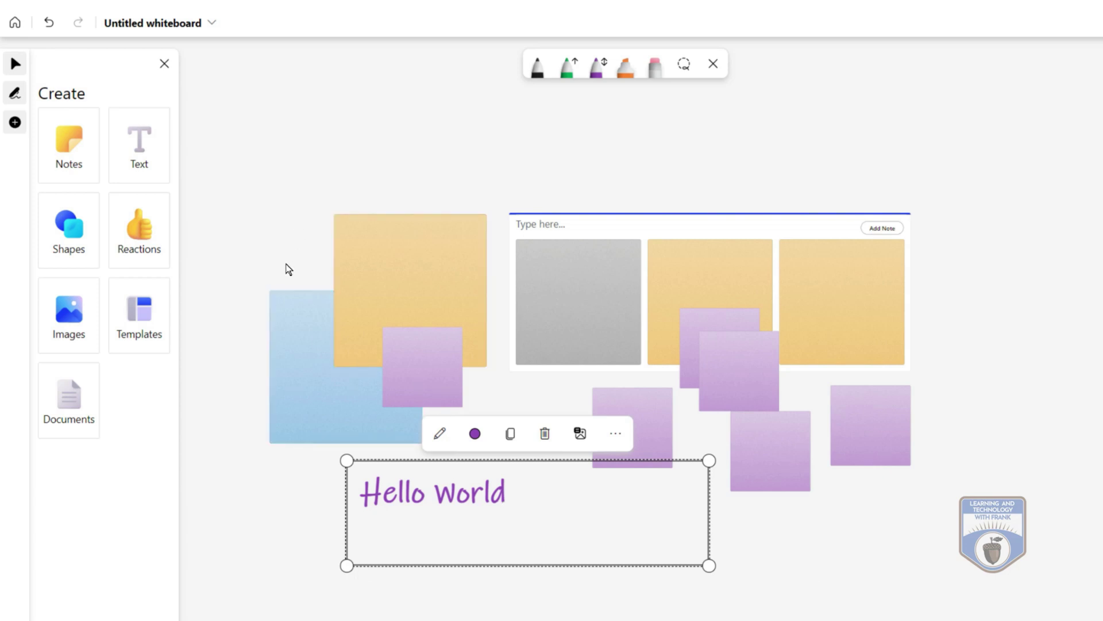
Add a rounded rectangle shape above and beyond the upper-right corner of the note grid.
click(70, 224)
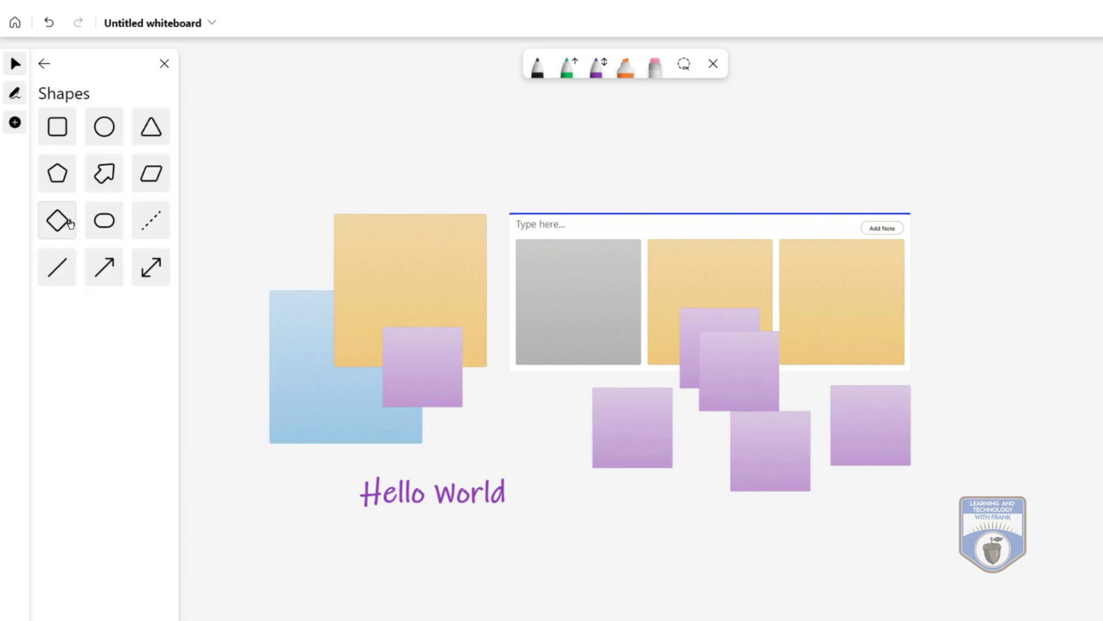
click(104, 221)
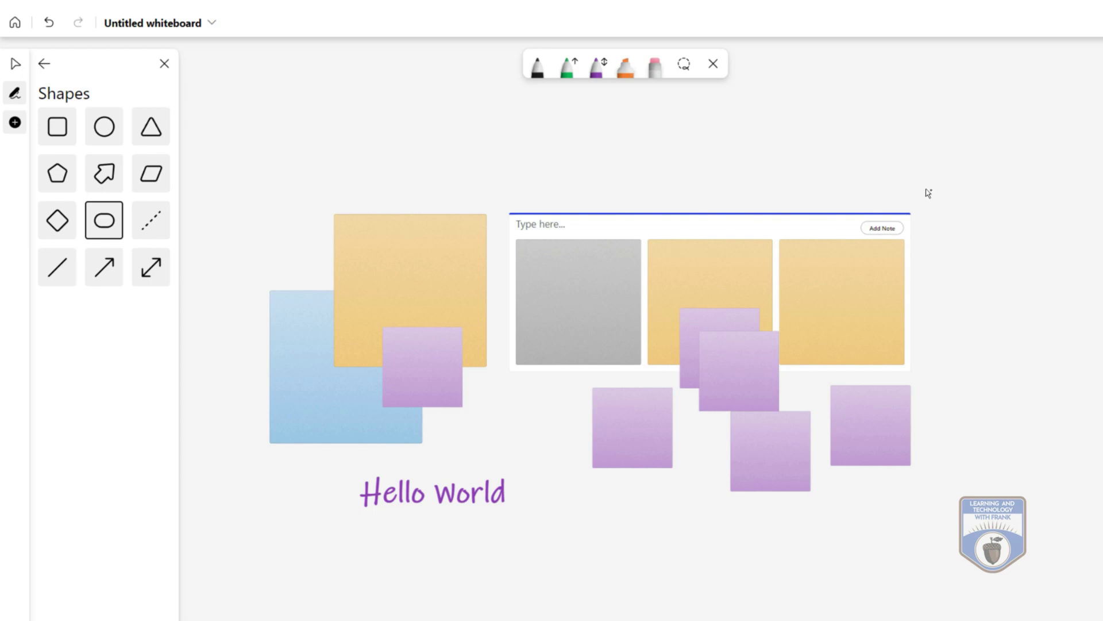
click(984, 181)
drag(823, 131, 836, 133)
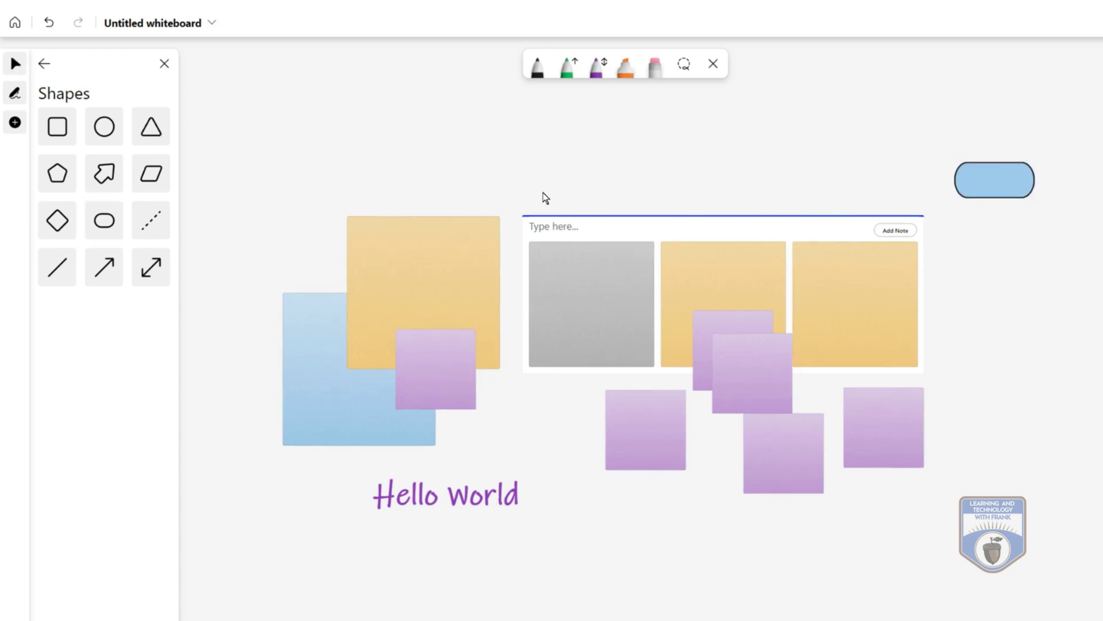
Add a single-headed arrow above the large orange note and stretch it horizontally to about three times its length.
click(111, 277)
click(484, 178)
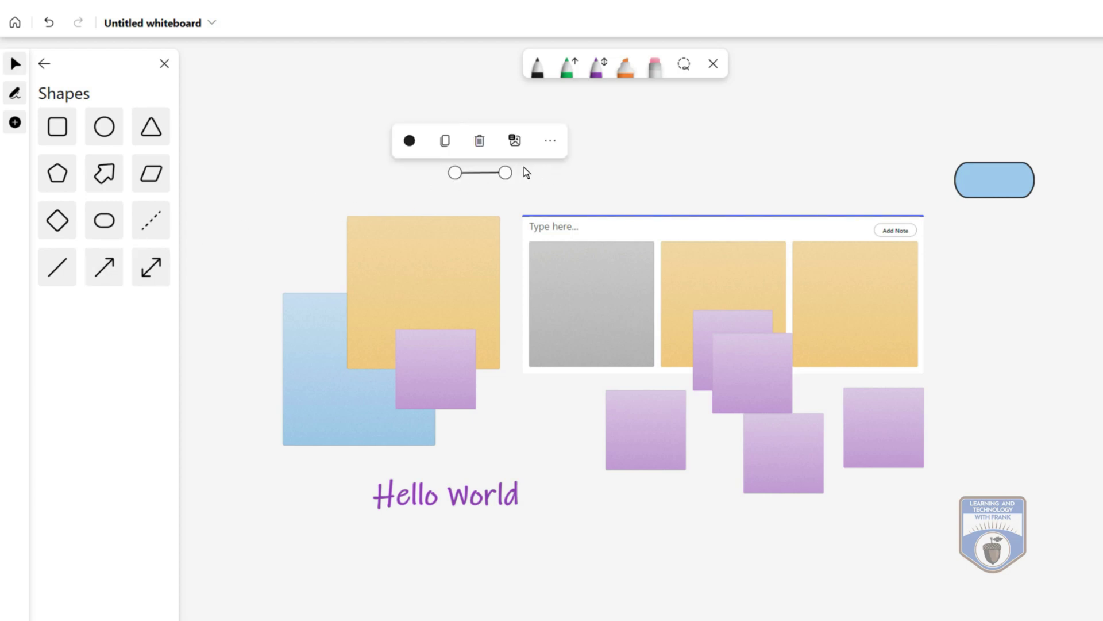
drag(505, 172, 607, 173)
Add a short double-headed arrow above the end of the long single-headed arrow.
click(154, 269)
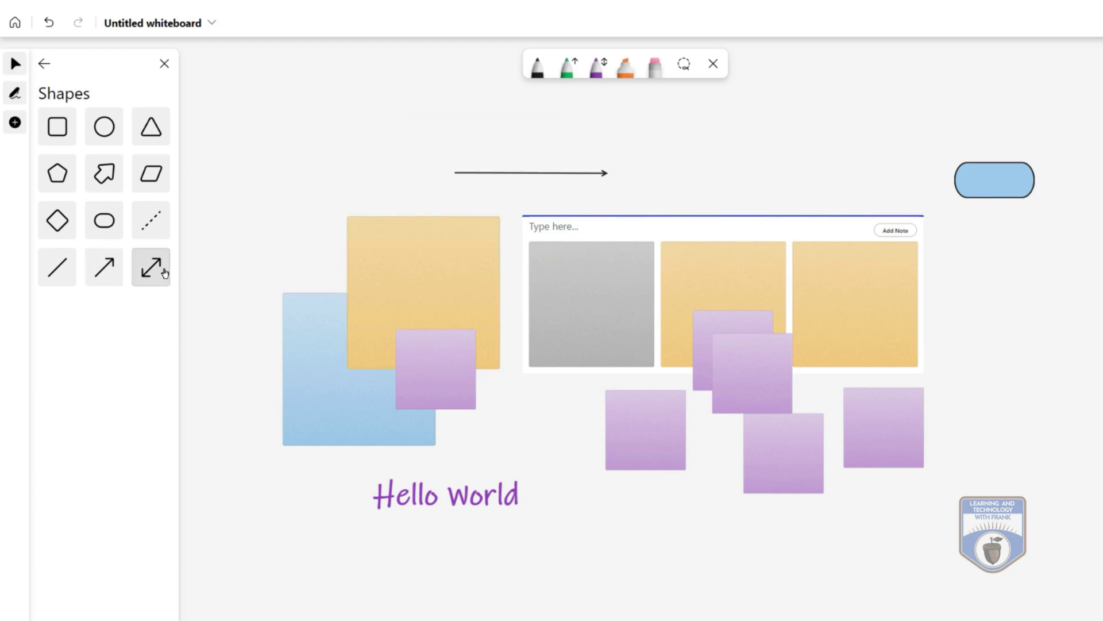
click(615, 136)
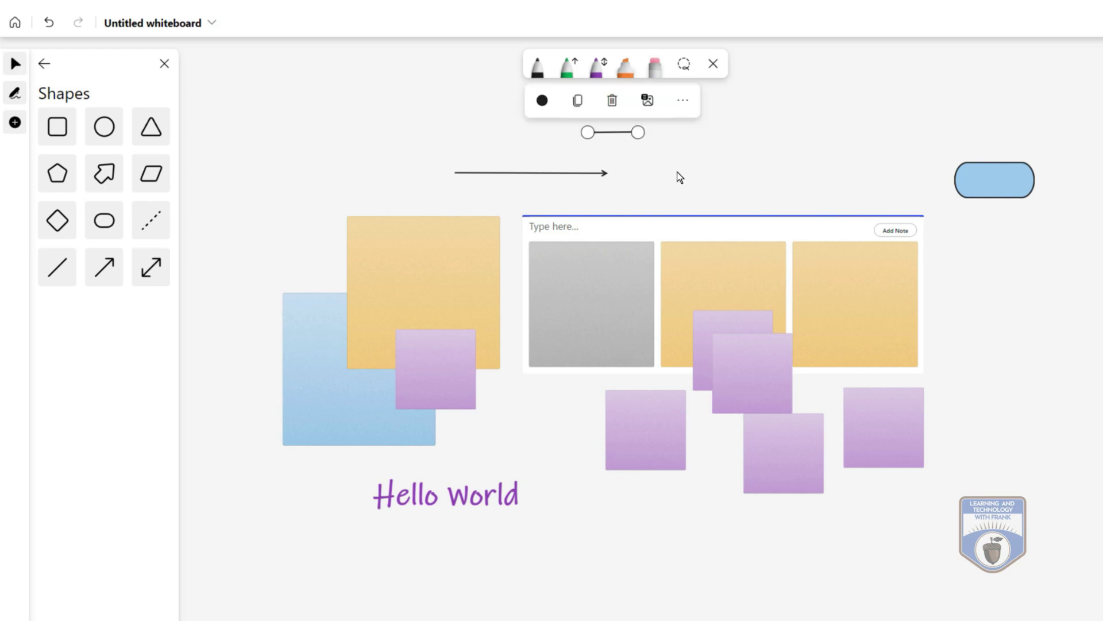
click(709, 164)
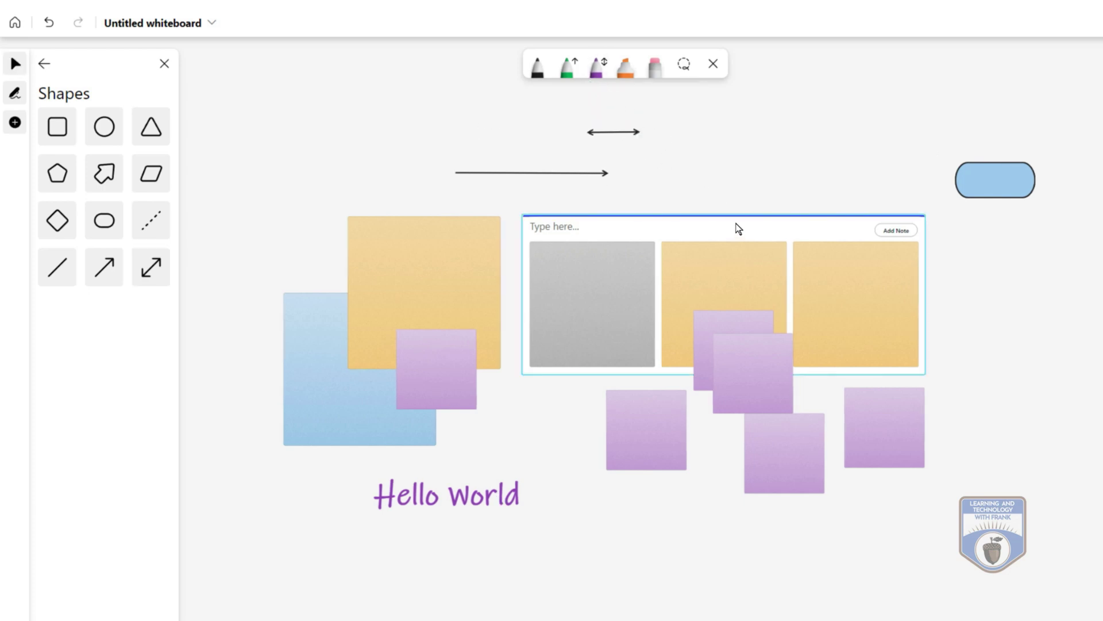
click(612, 132)
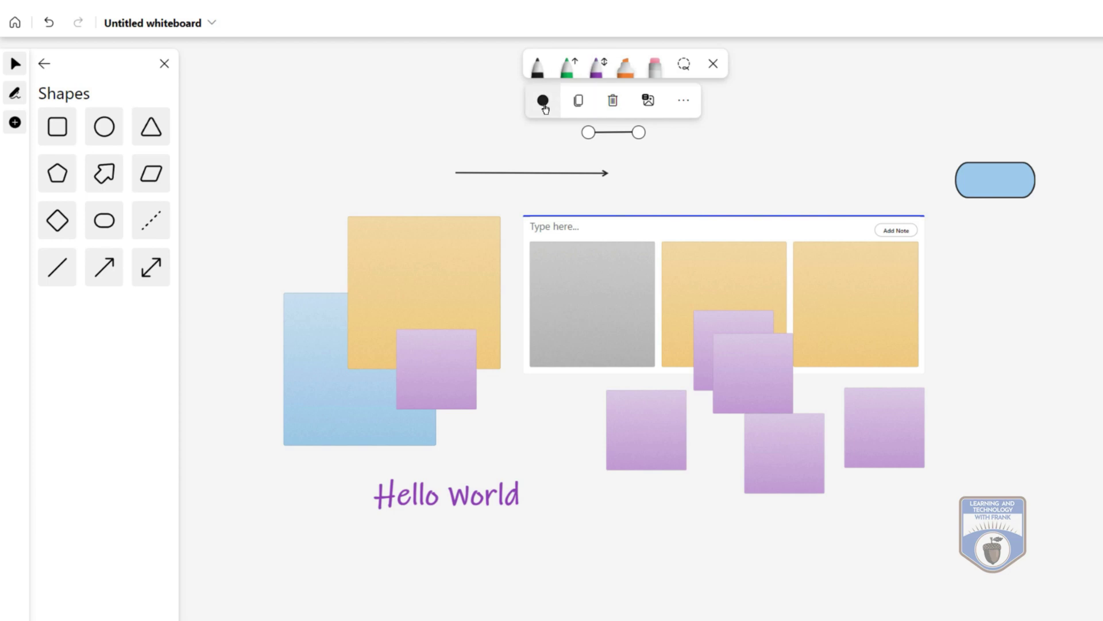
click(695, 163)
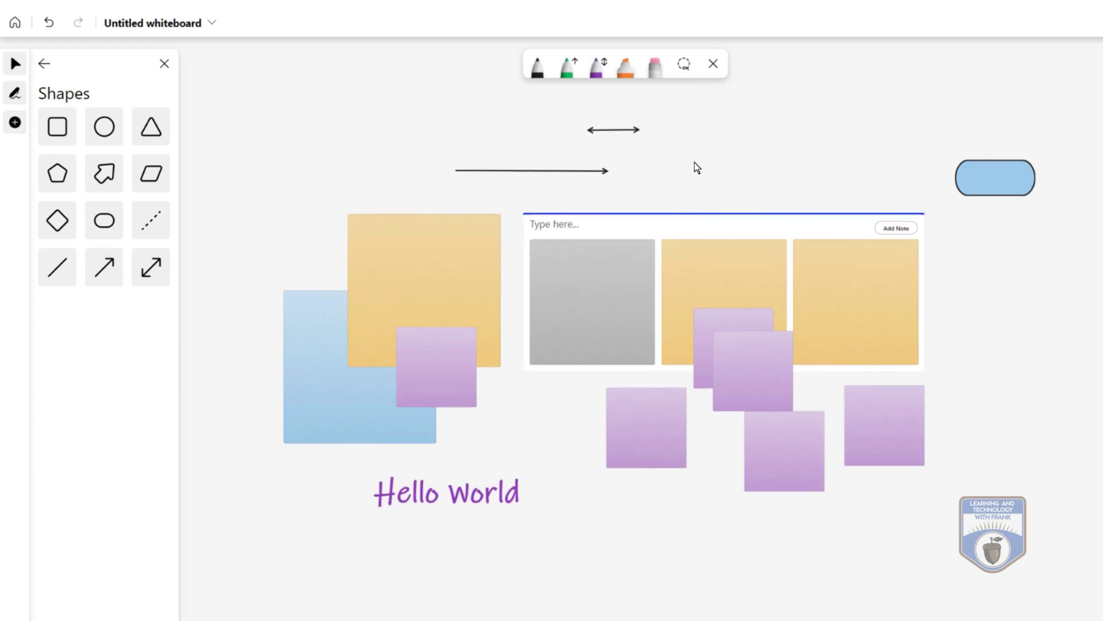
Add a triangle at the upper-left corner of the large orange note and fill it with light green.
click(150, 126)
click(329, 196)
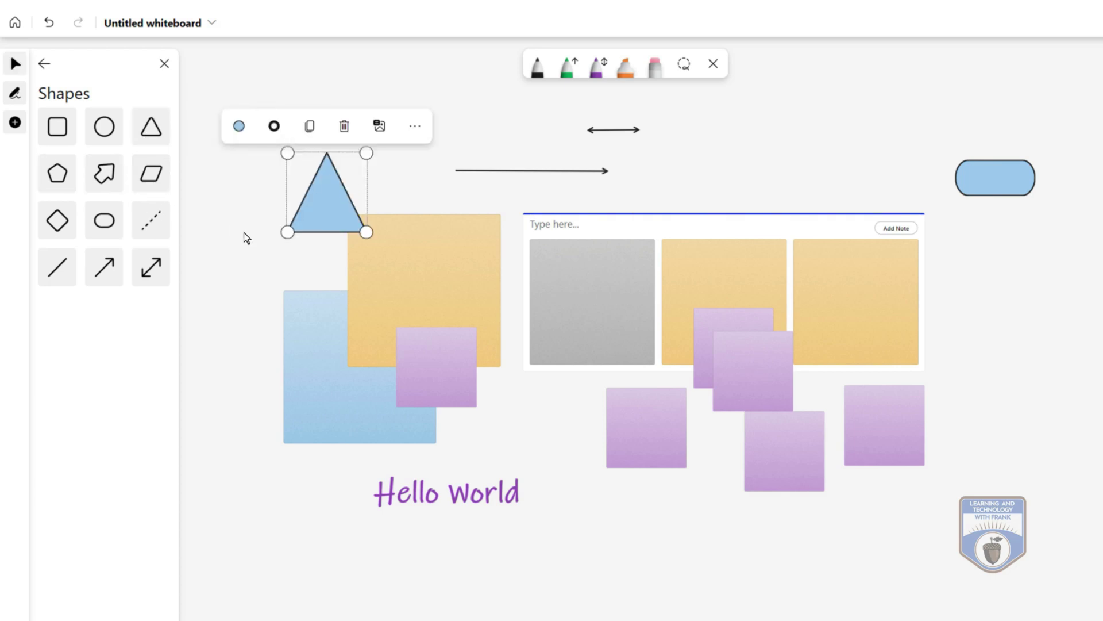
click(239, 128)
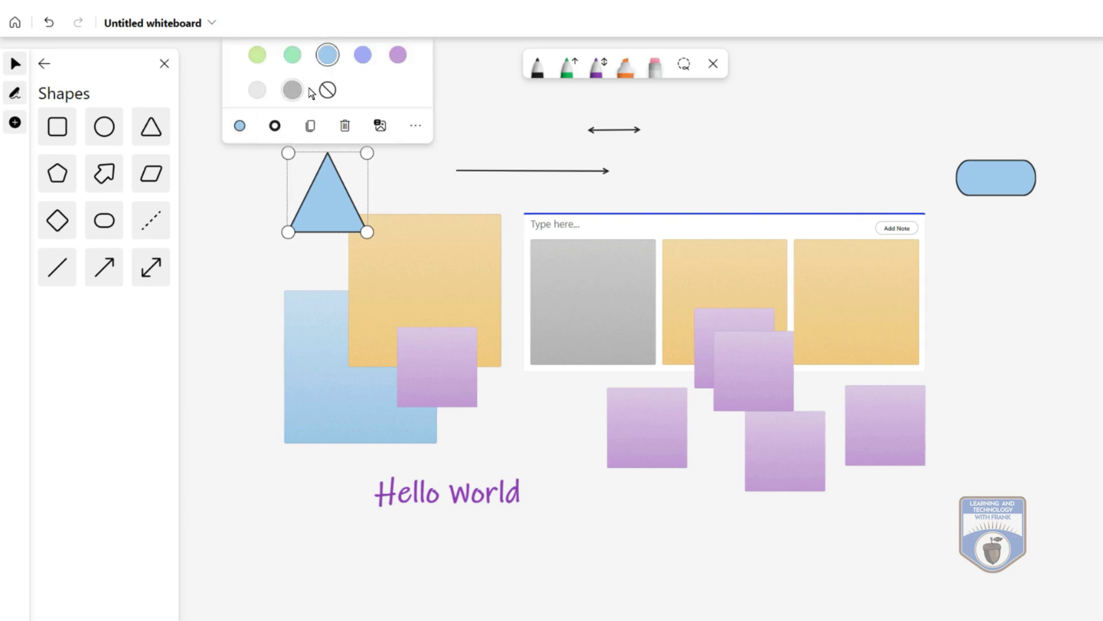
click(403, 60)
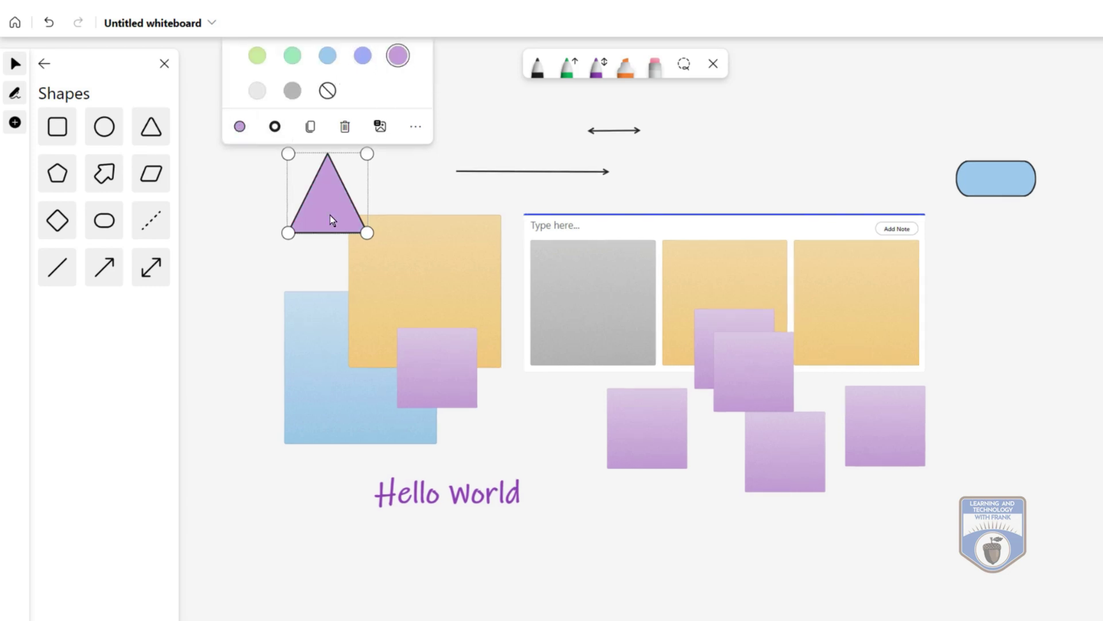
click(258, 57)
click(221, 241)
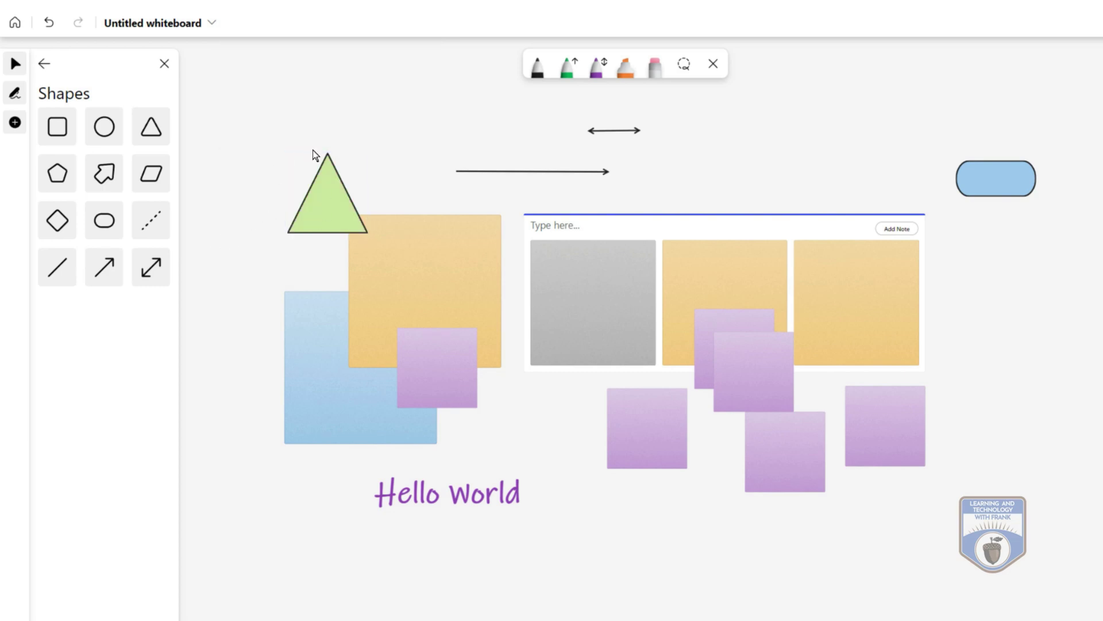
Give the green triangle a blue outline, then enlarge it and move it partly over the small purple note.
click(325, 194)
click(275, 126)
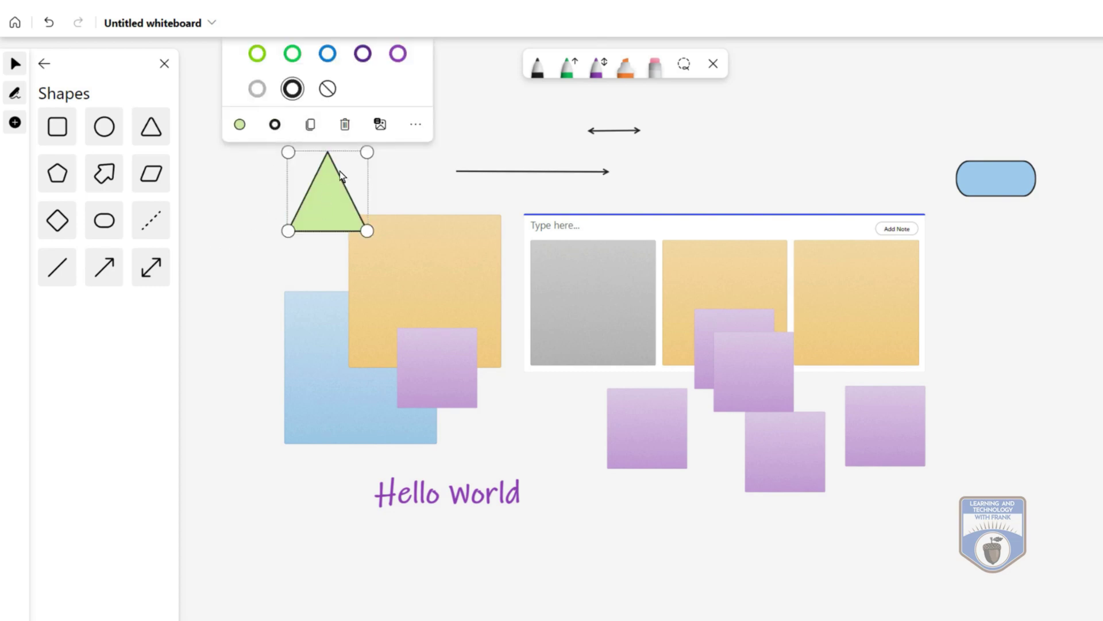
click(328, 55)
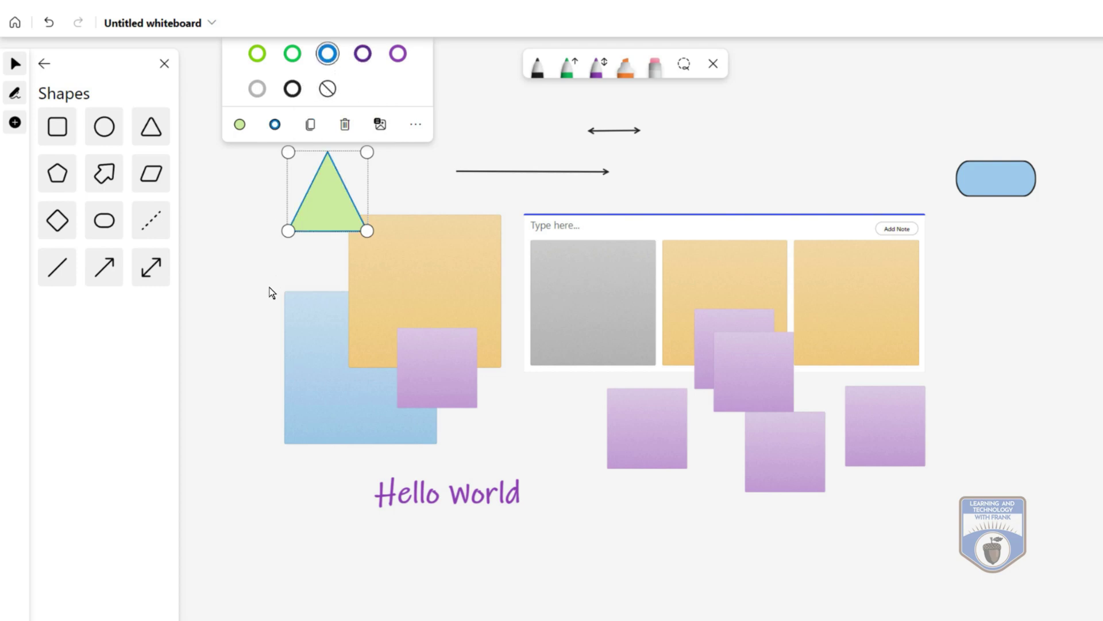
click(271, 291)
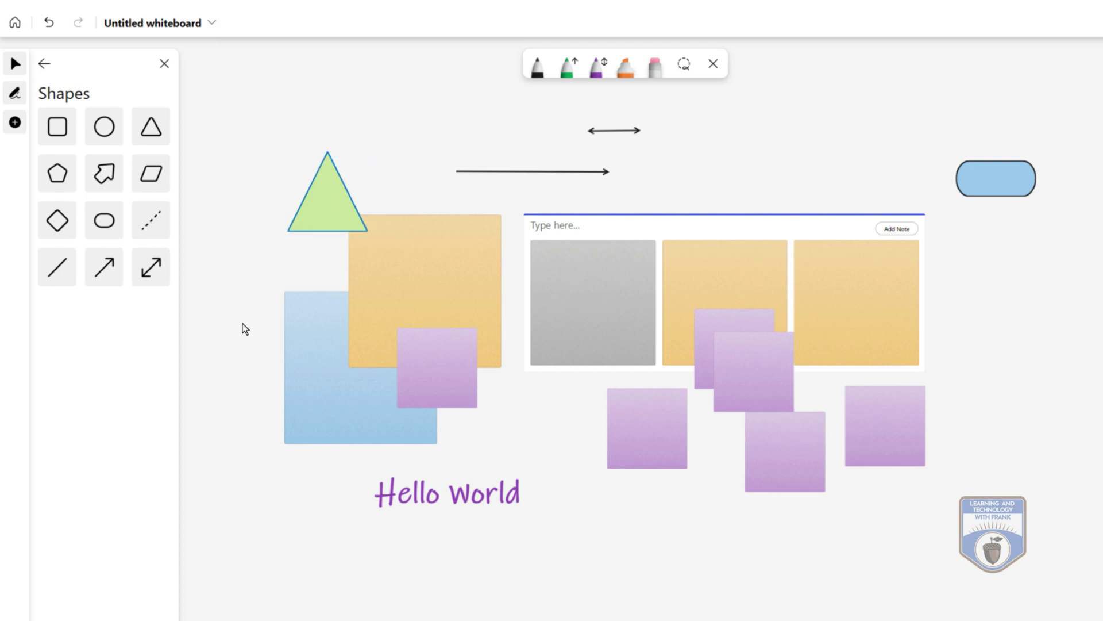
drag(325, 227, 432, 421)
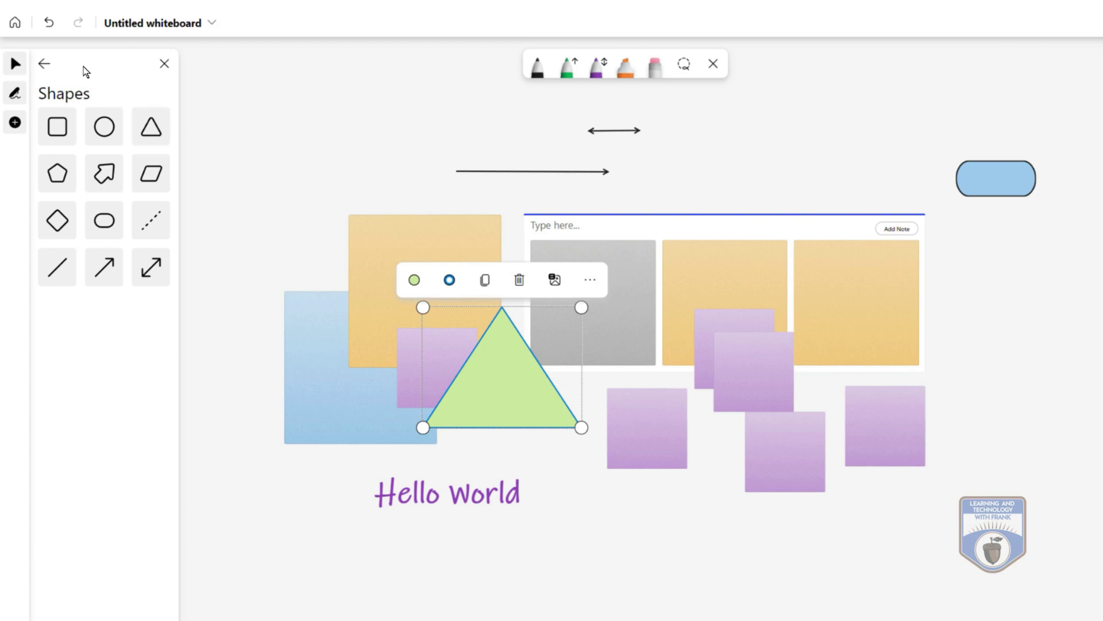
Place a thumbs-up reaction on the large orange note and enlarge it.
click(44, 64)
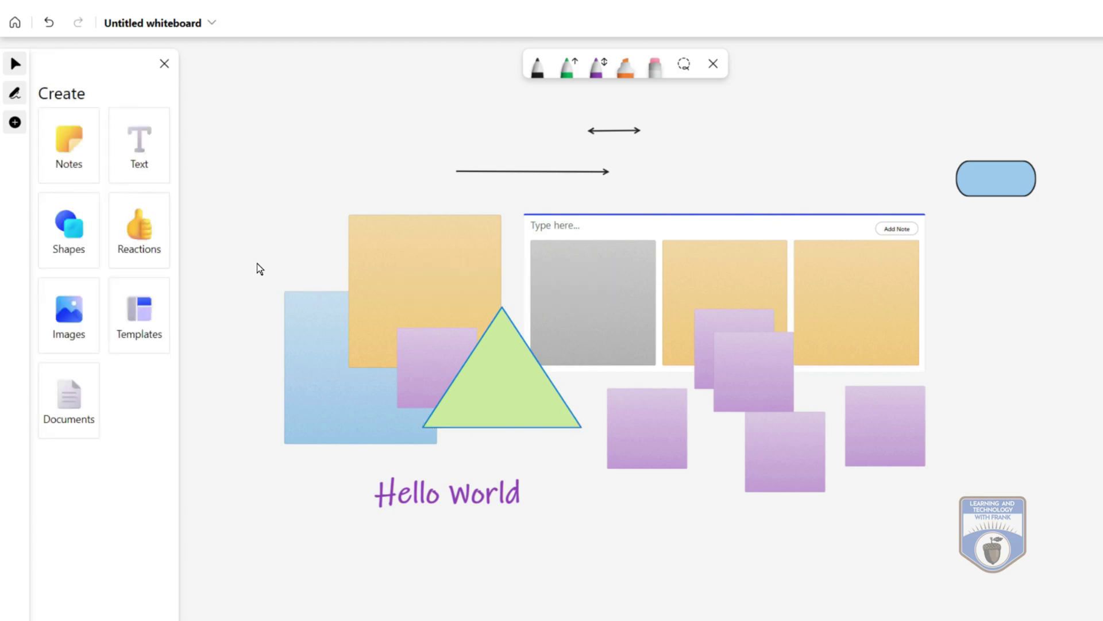
click(145, 239)
click(151, 173)
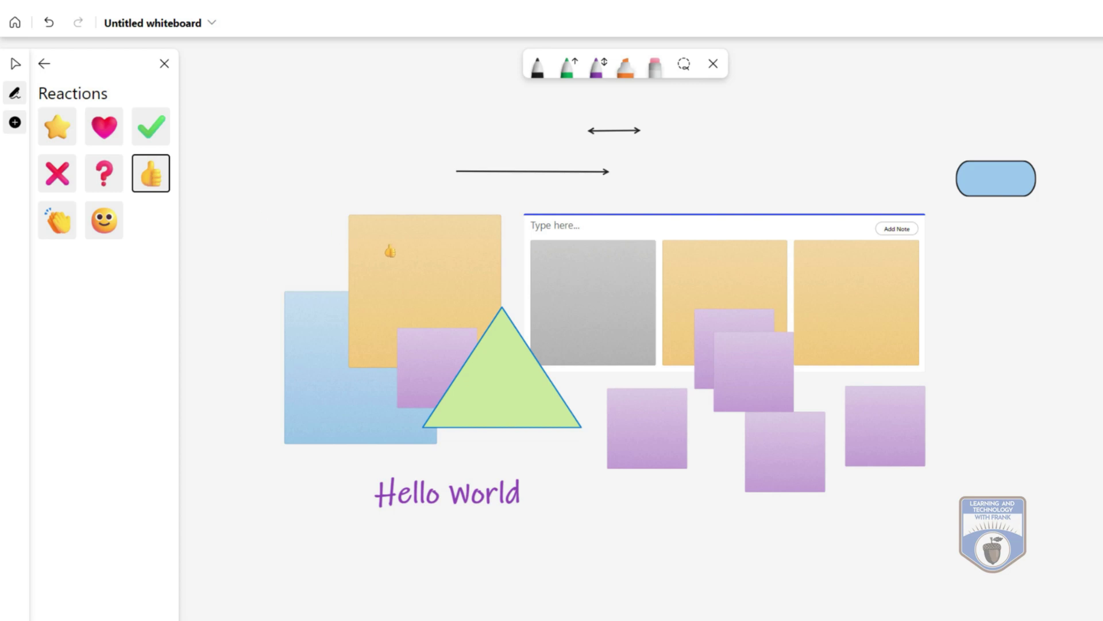
click(391, 251)
drag(405, 265, 424, 285)
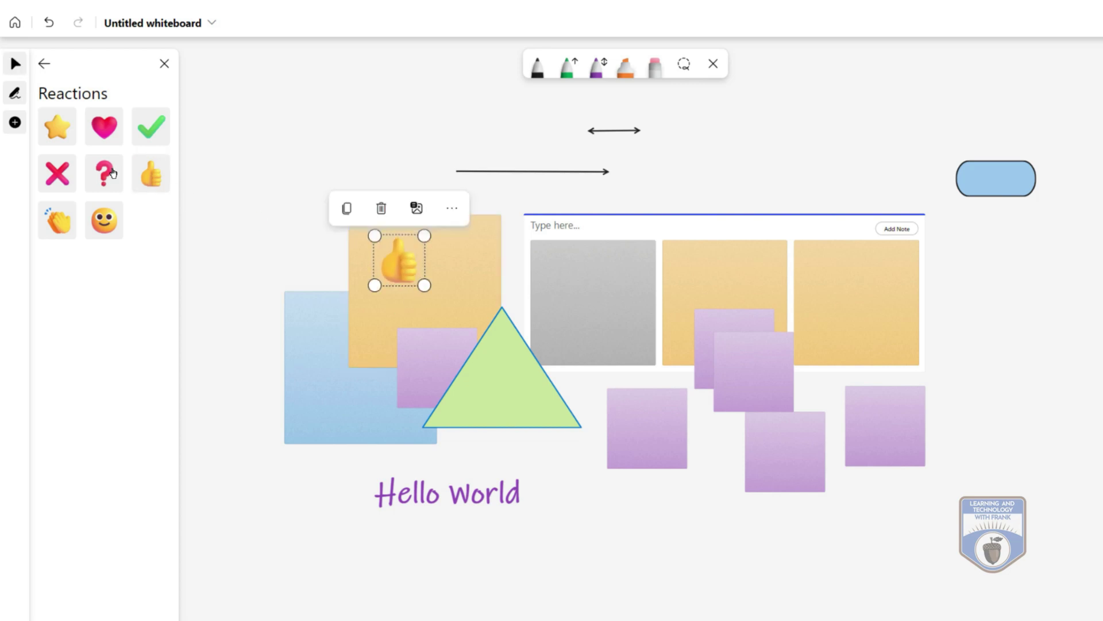
Place a green check mark reaction on the gray grid note, enlarge it to about half the note's width and center it.
click(151, 126)
click(597, 301)
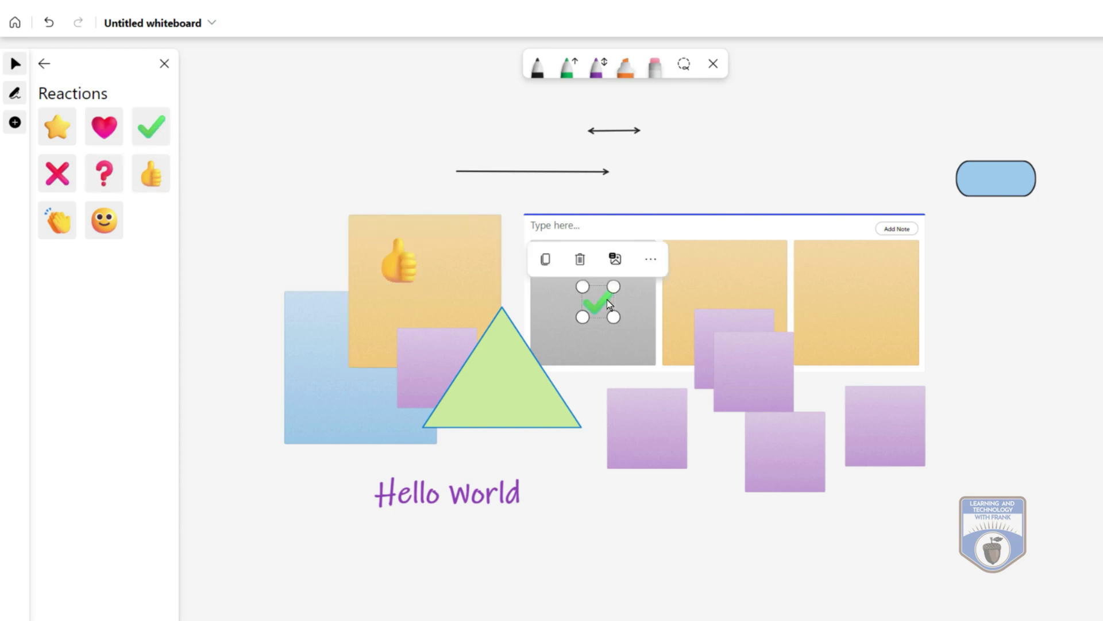
mouse_move(614, 316)
mouse_down()
mouse_move(647, 351)
mouse_move(599, 303)
mouse_up()
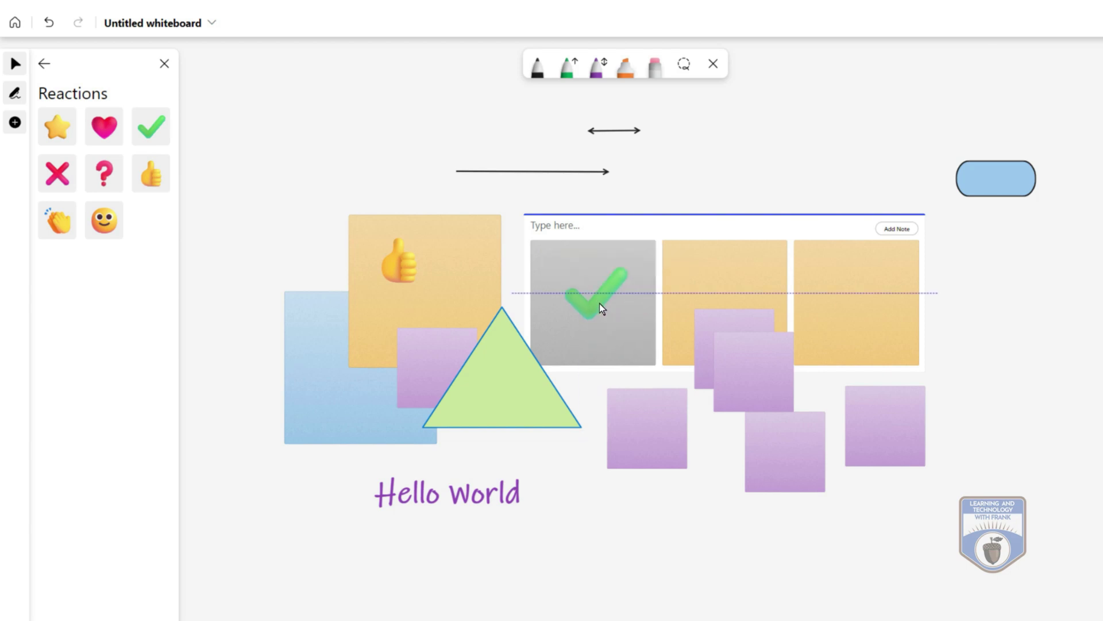
Place a red X reaction on the rightmost purple note, enlarge it and center it on the note.
click(56, 176)
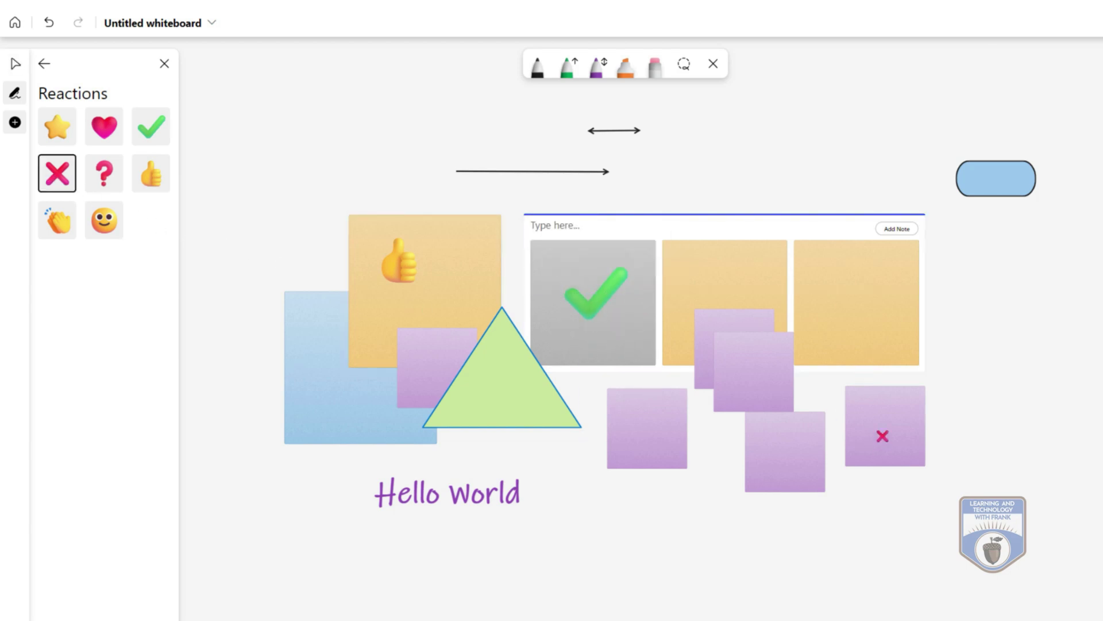
click(883, 435)
click(885, 437)
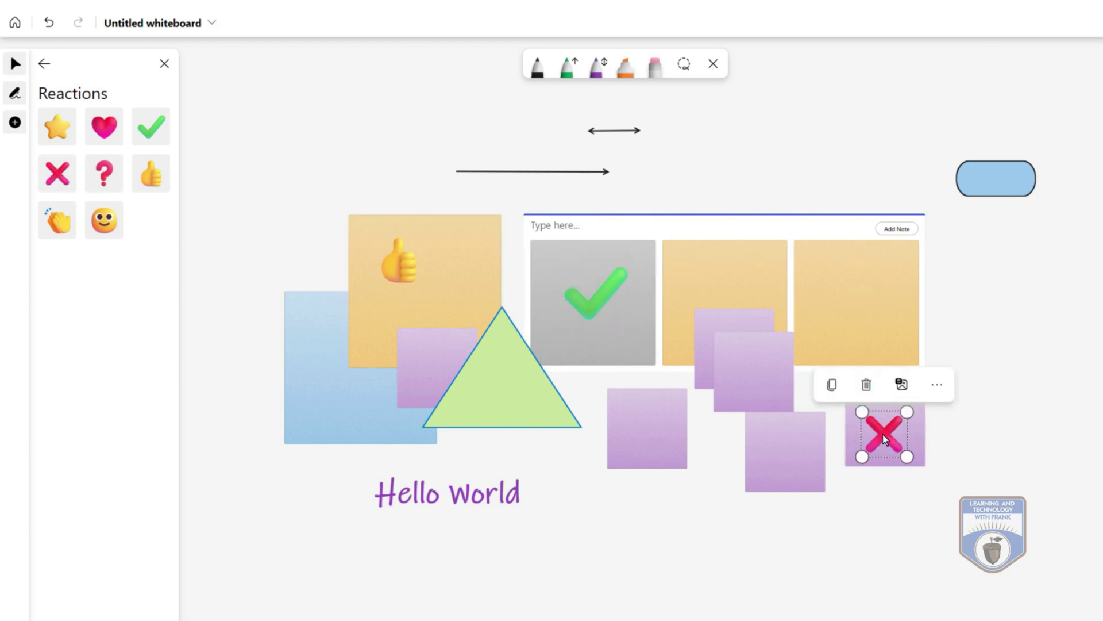
drag(883, 433, 884, 424)
click(801, 520)
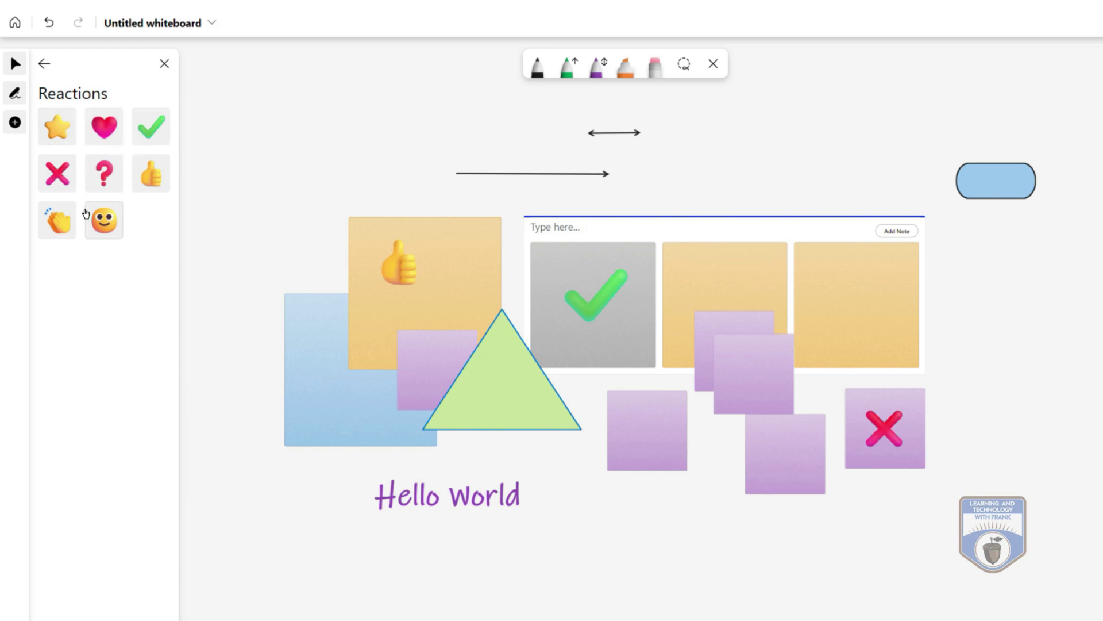
Add a large clapping hands reaction above the blue note, to the upper left of the large orange note.
drag(57, 220, 328, 252)
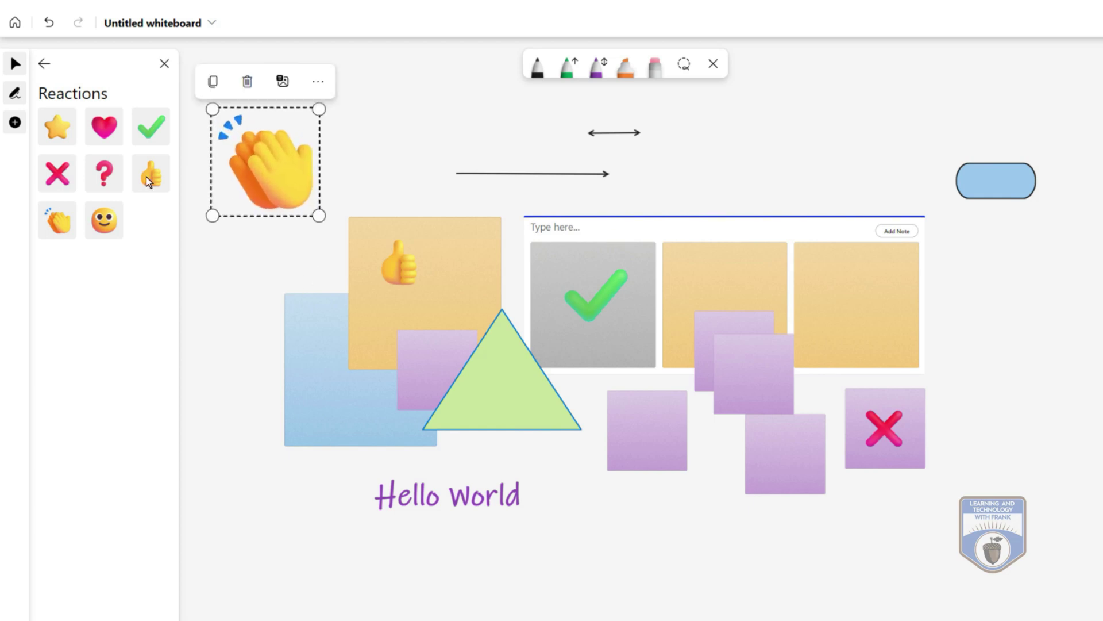
click(46, 72)
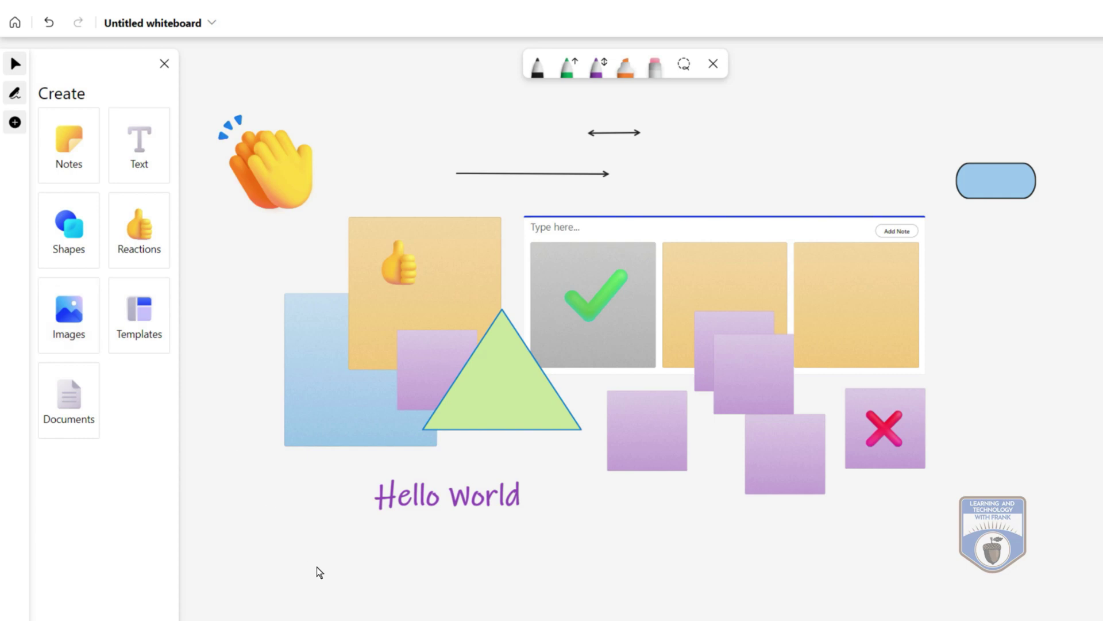
Insert the image "Joe Cool - Awesome.png" from the "_Logo Source" folder inside "Learning and Technology YOUTUBE".
scroll(311, 569, right, 5)
drag(358, 549, 274, 553)
click(556, 551)
scroll(402, 543, right, 1)
scroll(405, 546, right, 8)
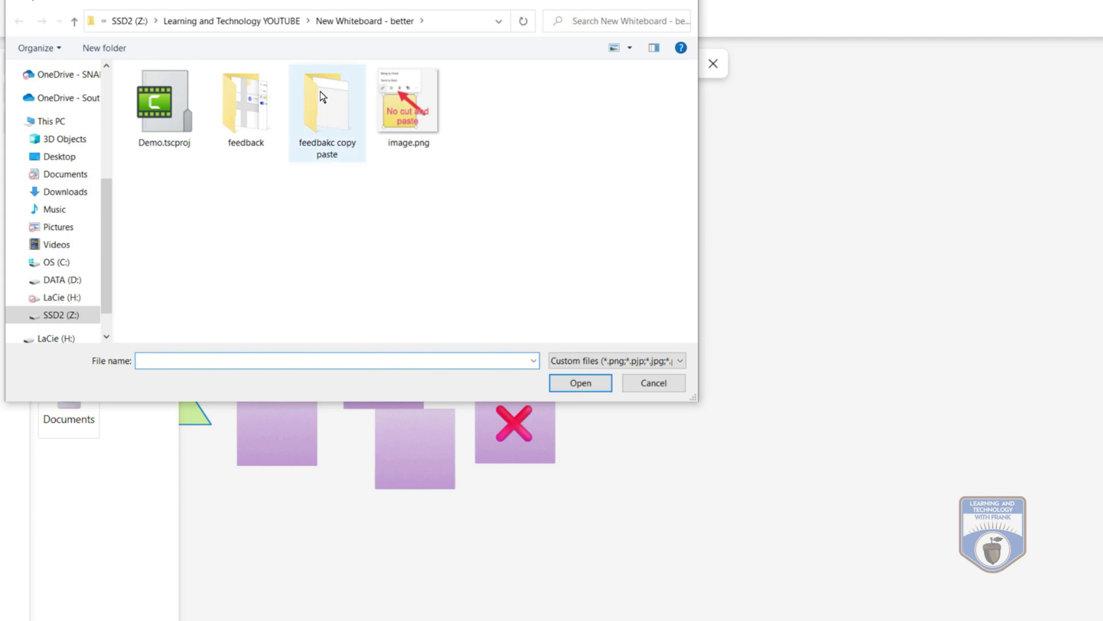
click(246, 22)
double_click(165, 89)
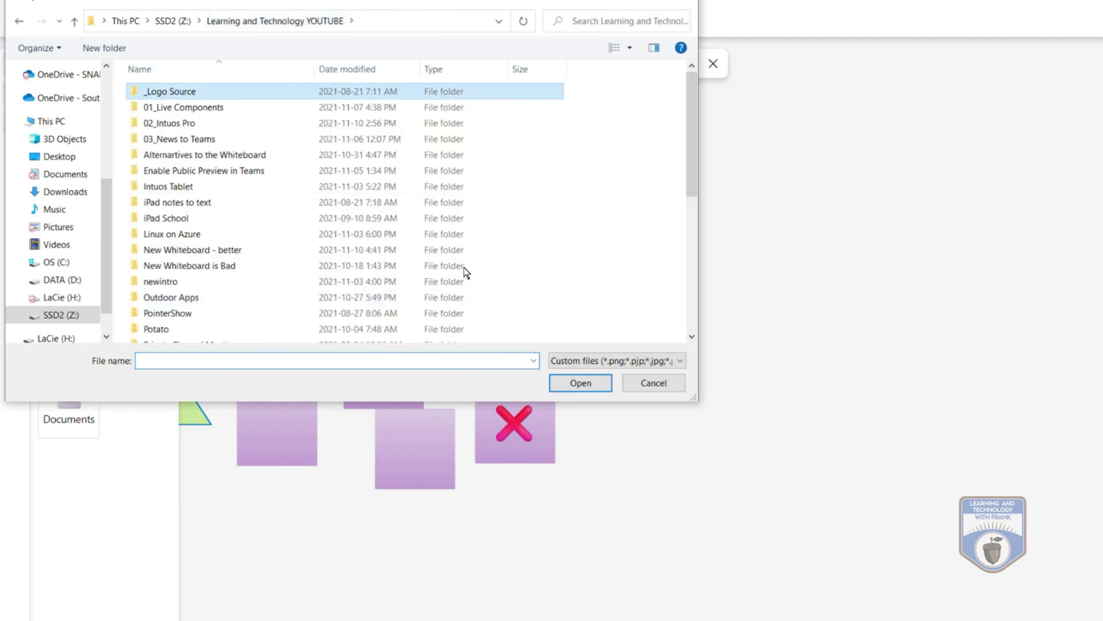
click(558, 241)
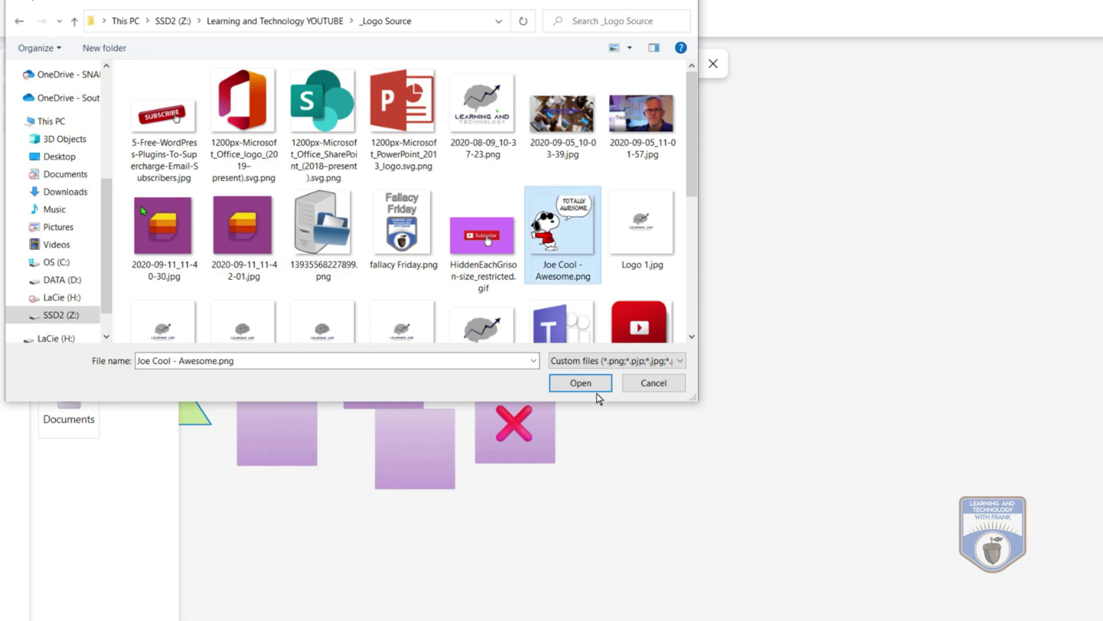
click(589, 389)
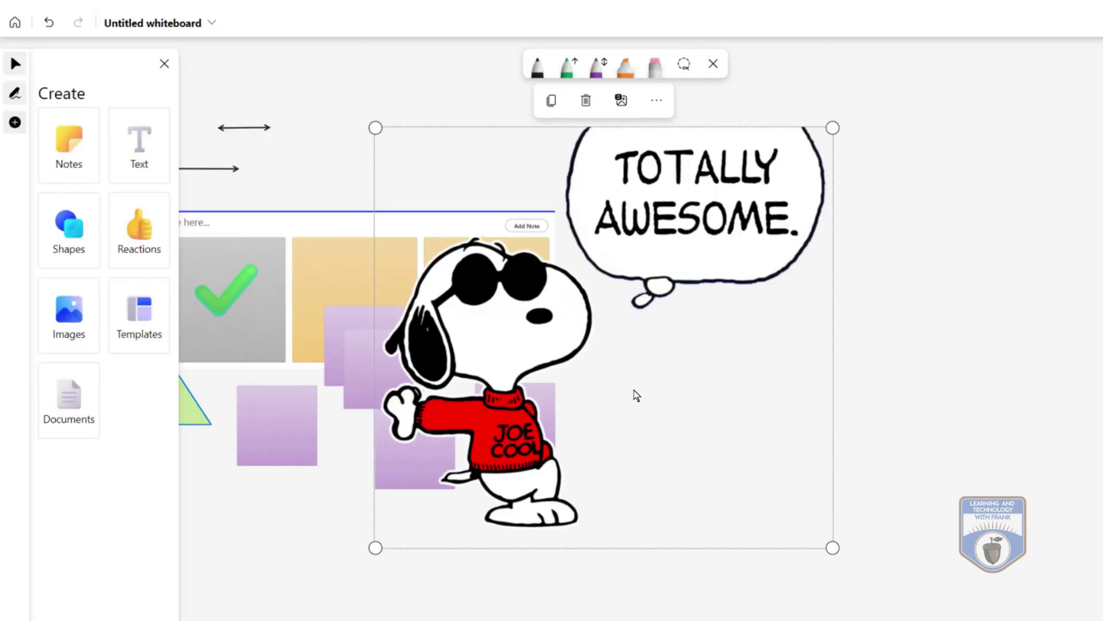
Shrink the Joe Cool image to roughly two thirds of its size and position it beside the note grid, below the rounded rectangle.
drag(637, 395, 802, 340)
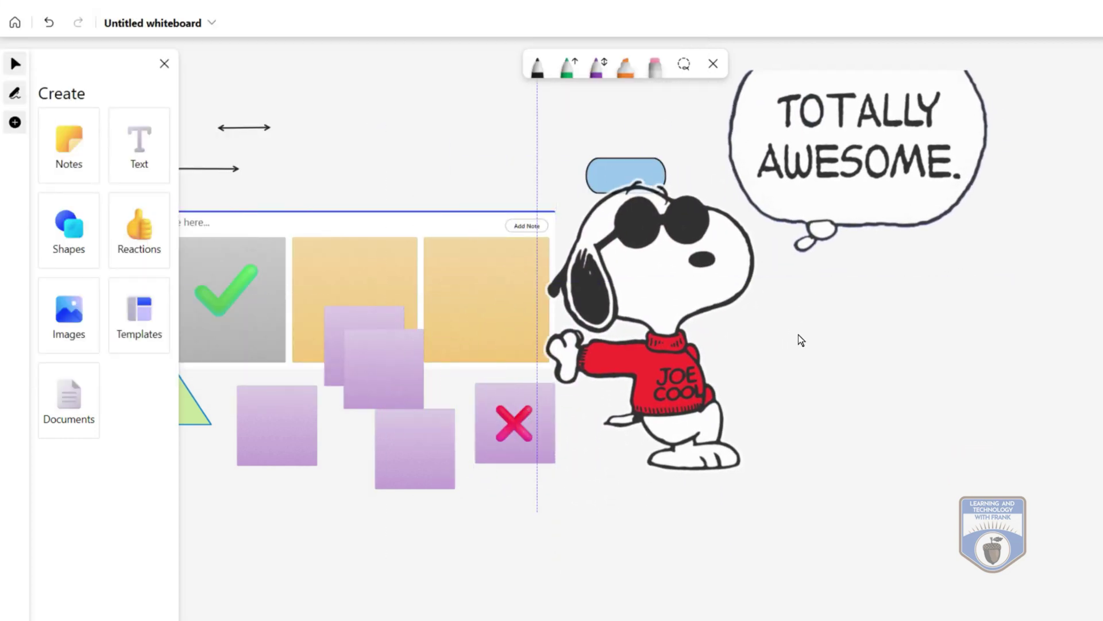
drag(990, 485, 784, 377)
drag(623, 288, 615, 380)
click(691, 495)
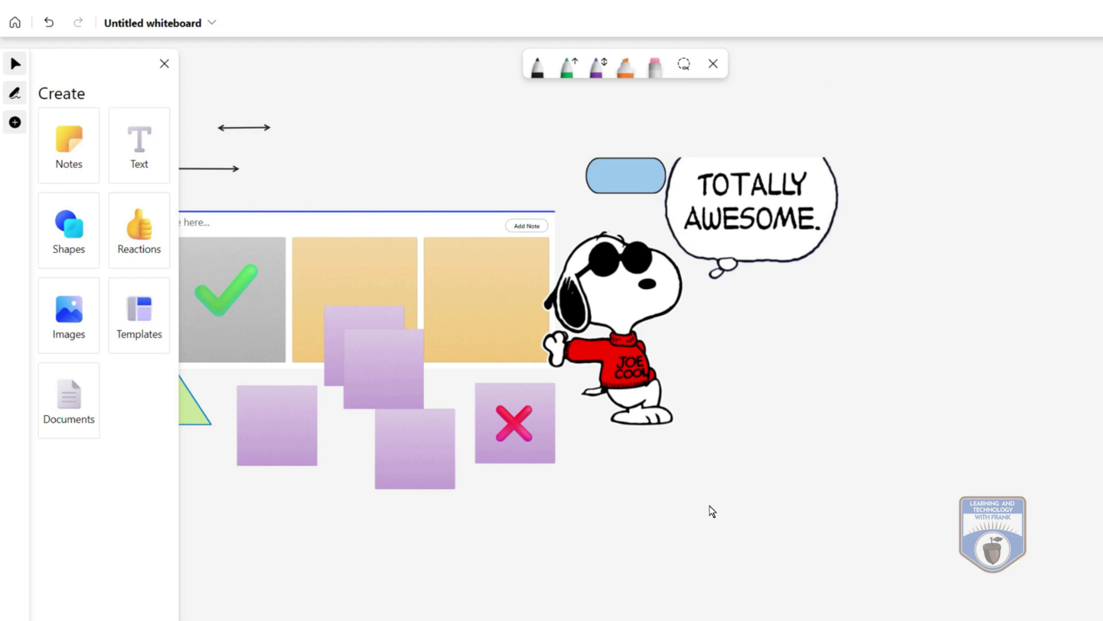
Duplicate the Joe Cool image by copy and paste and place the copy beside the original, aligned with its upper and lower edges.
click(624, 355)
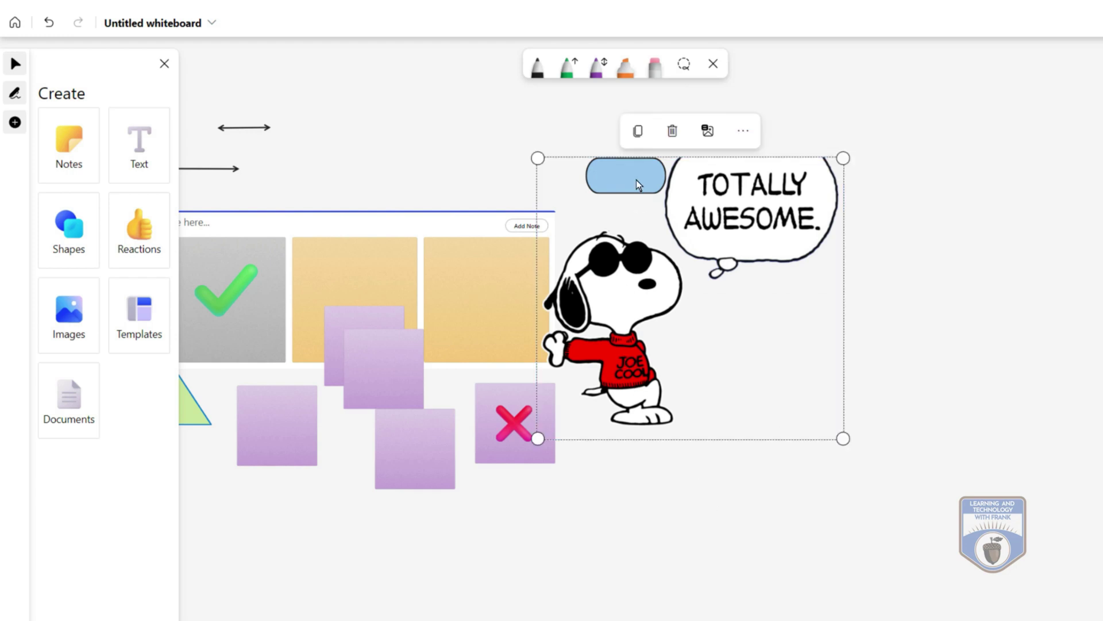
right_click(670, 469)
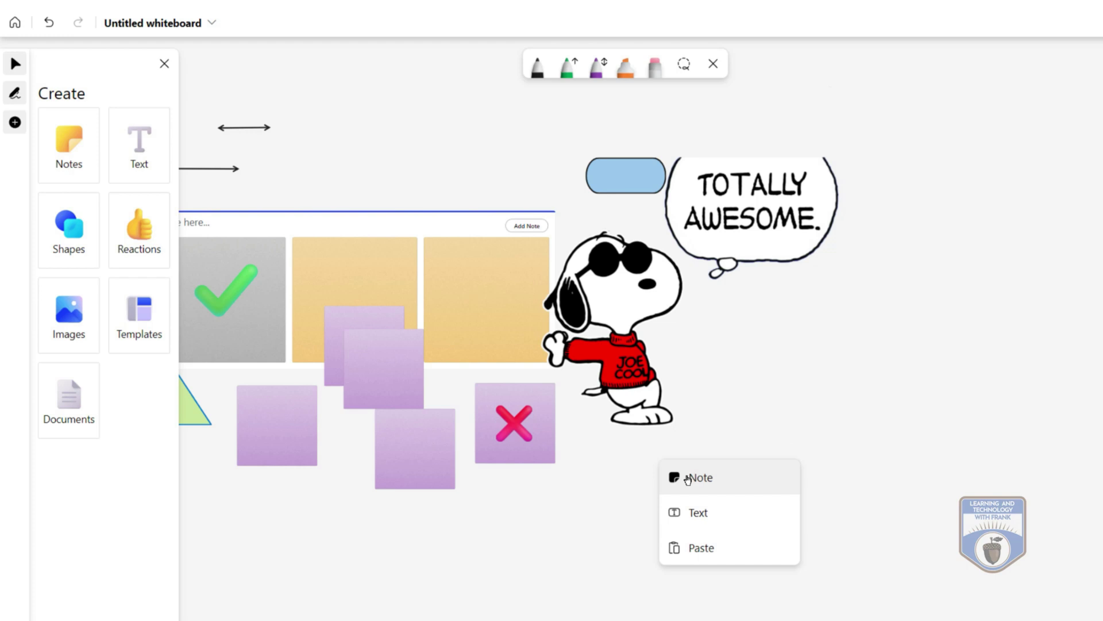
click(724, 547)
drag(692, 486, 896, 320)
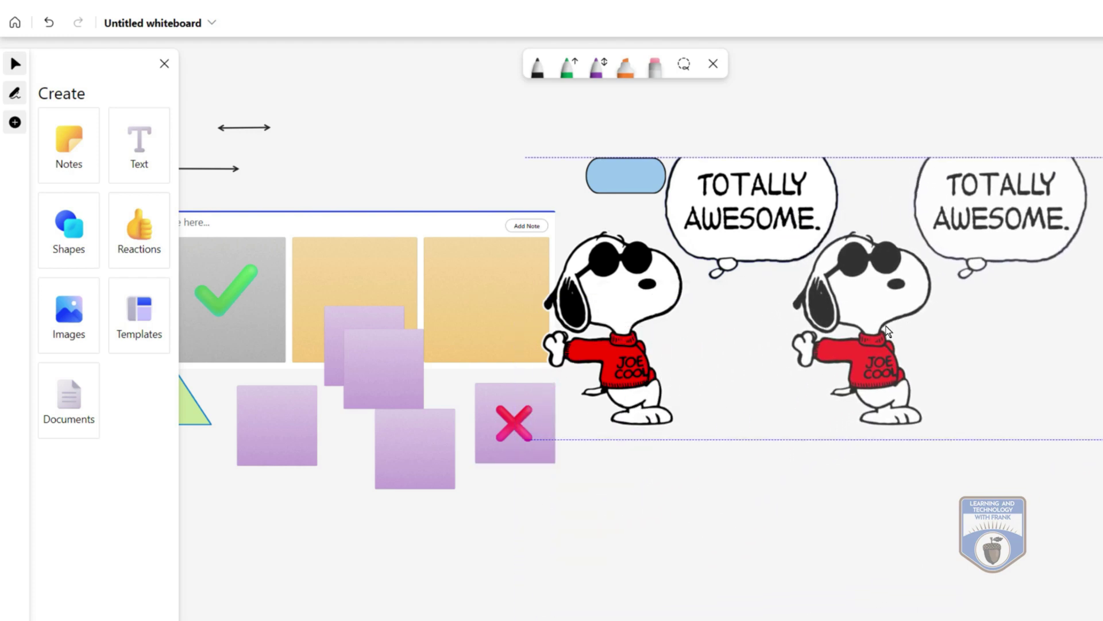
click(750, 540)
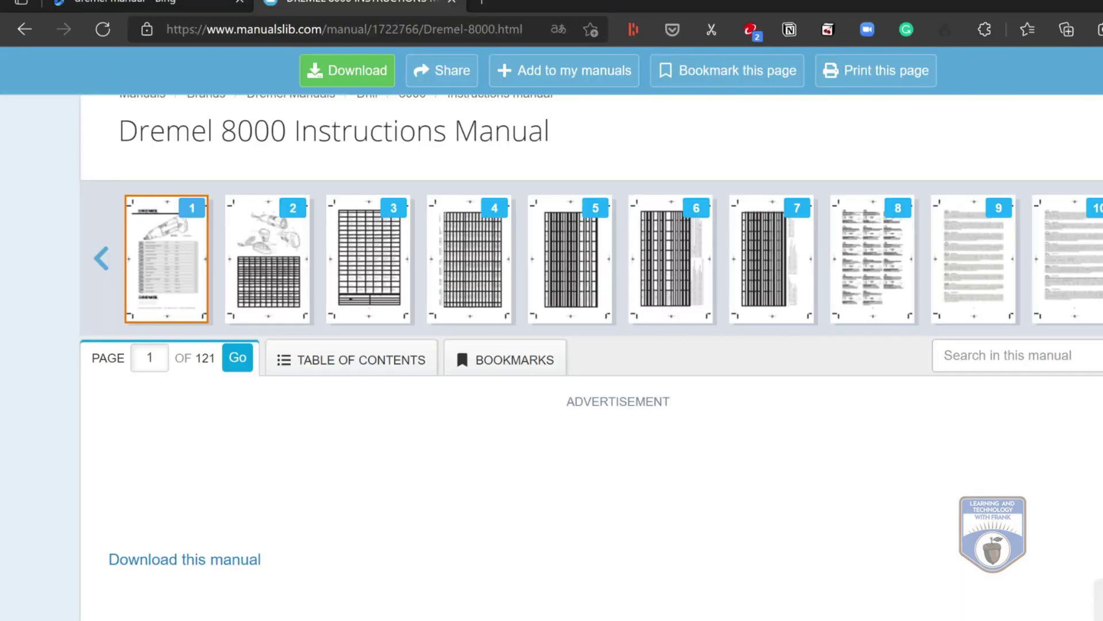
Search the web for "images of guinea pigs" in a new browser tab.
click(482, 3)
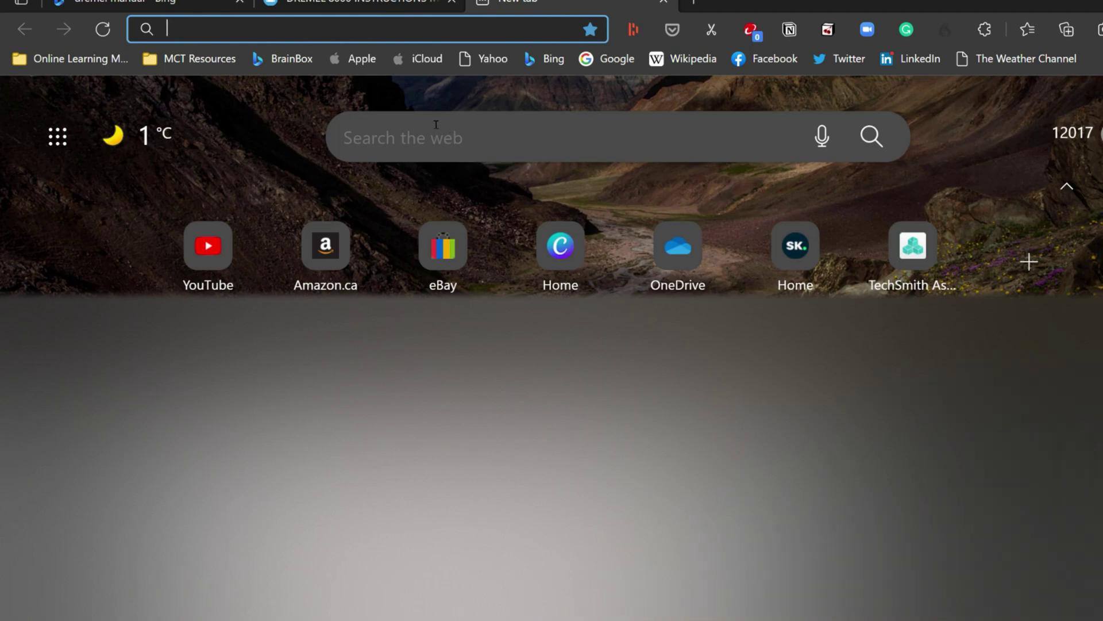
click(434, 130)
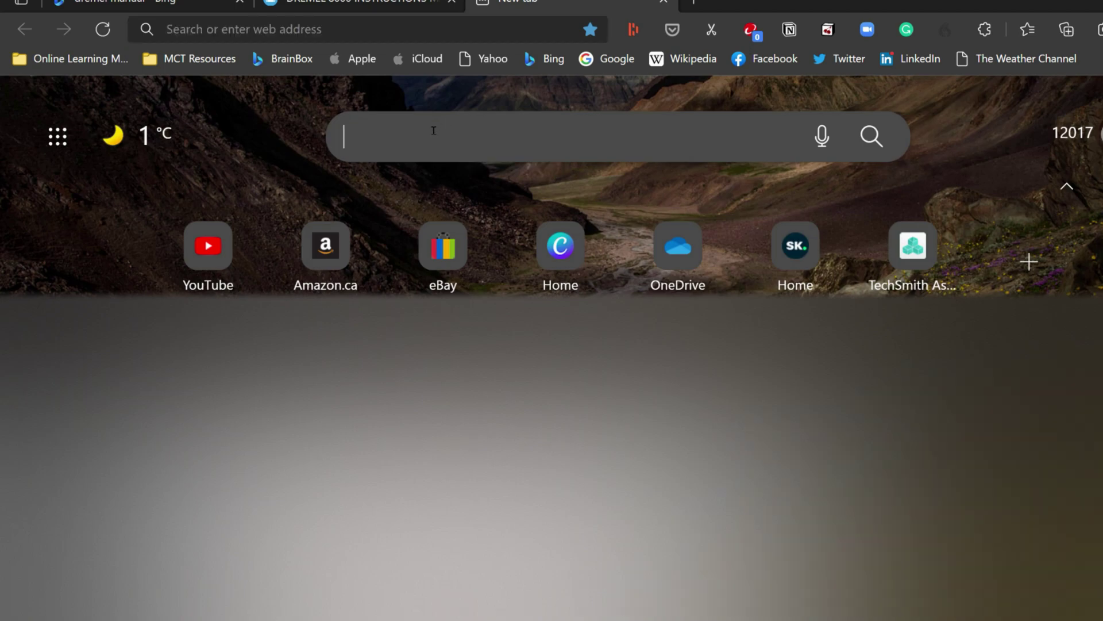
text(image)
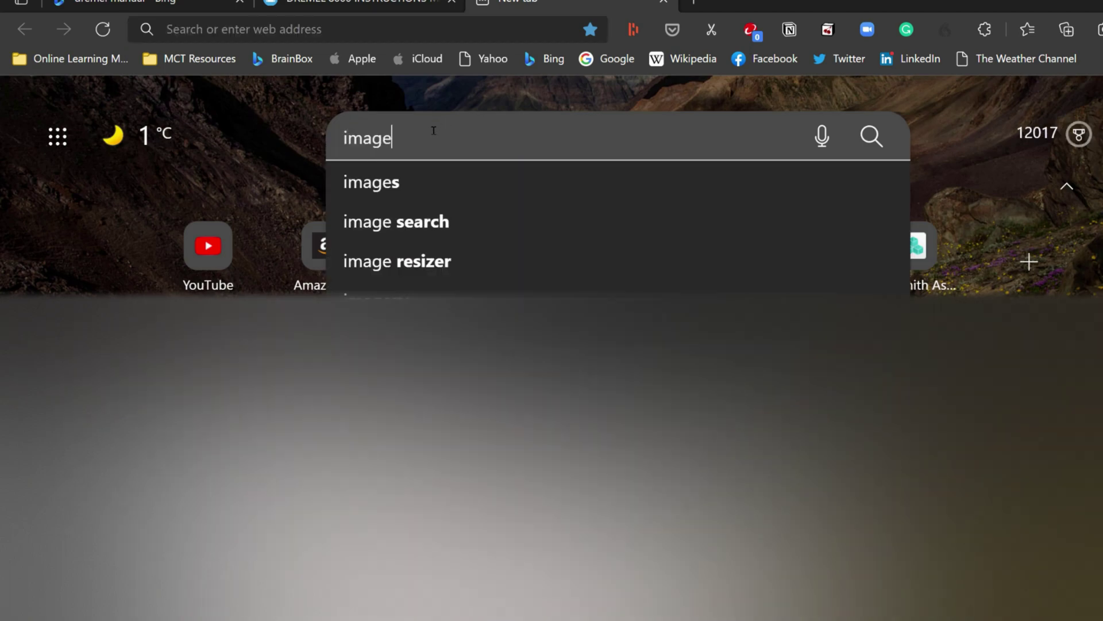
text(s of guin)
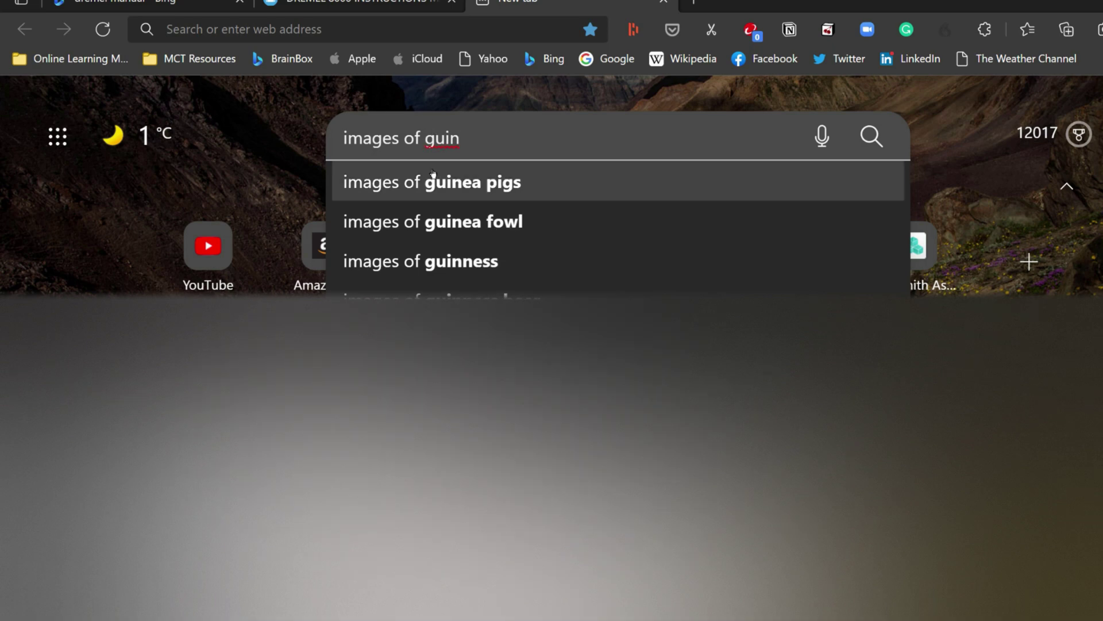
click(434, 179)
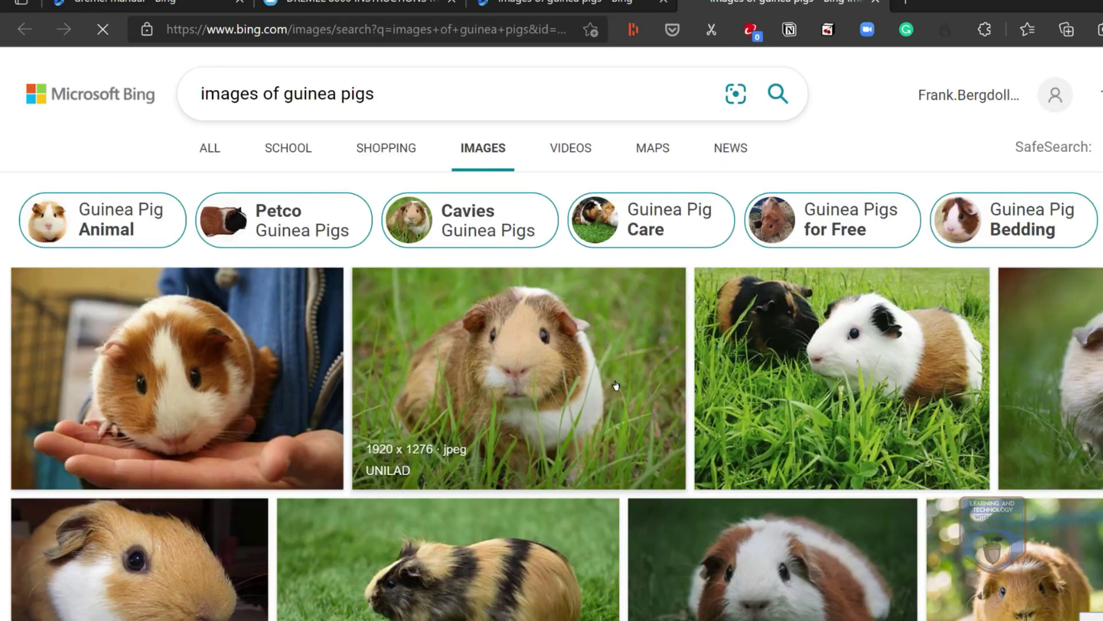
Open the picture of the brown and white guinea pig held in a hand and copy the image.
click(319, 374)
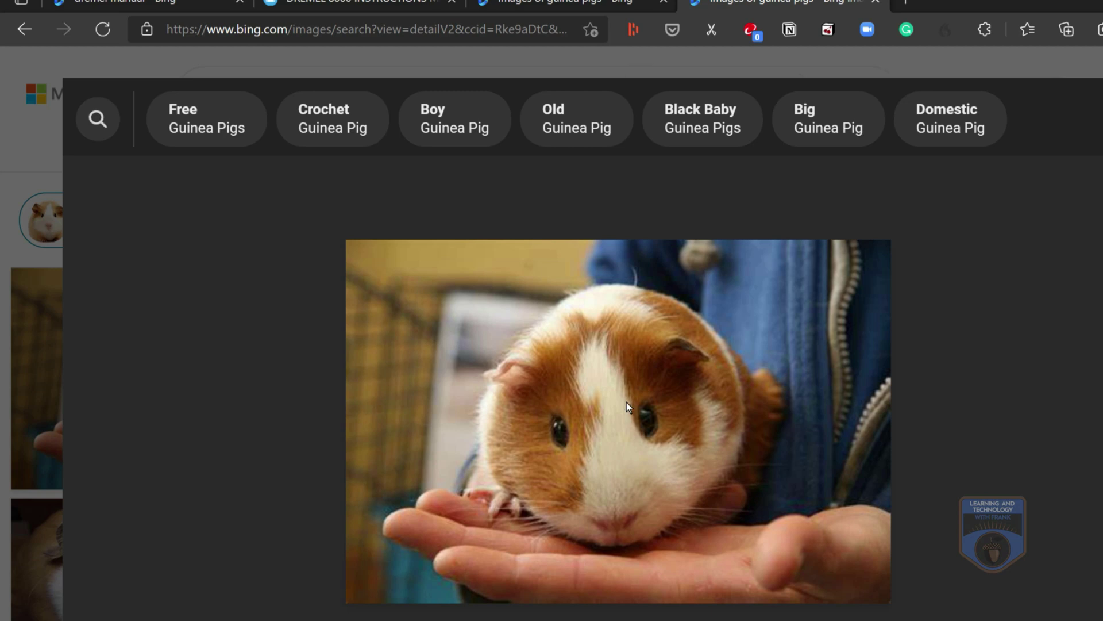
right_click(627, 402)
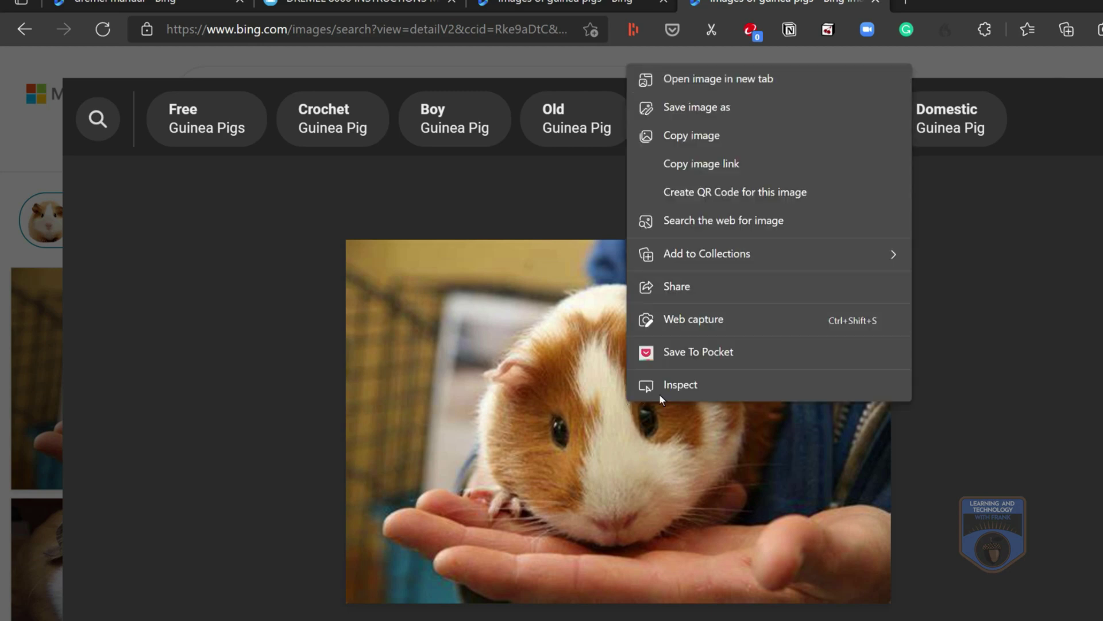
click(684, 136)
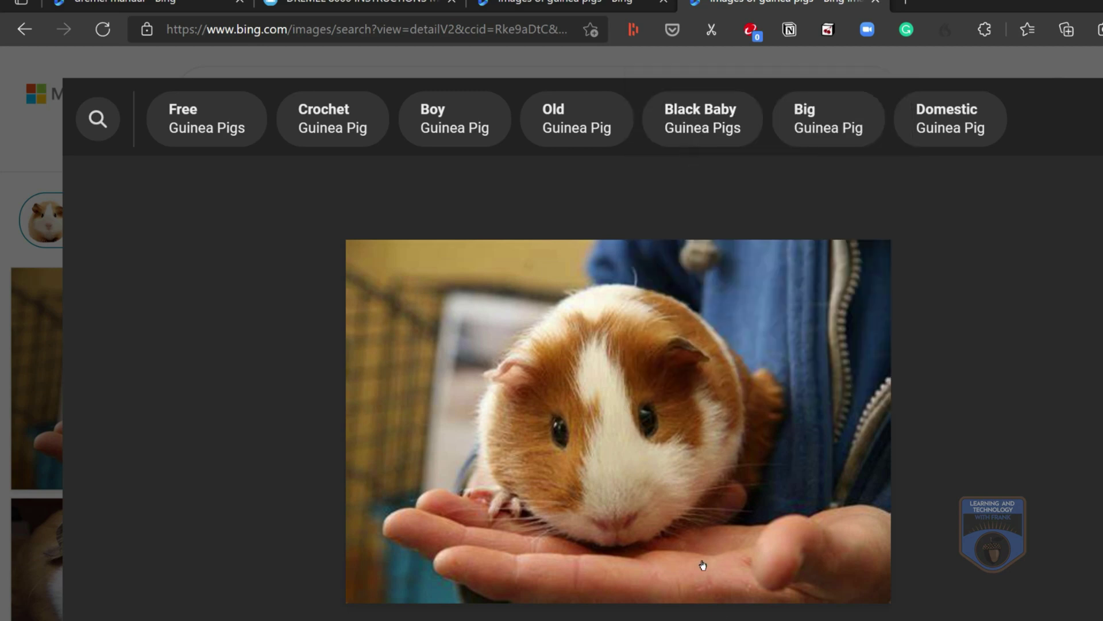
Switch back to Microsoft Whiteboard, paste the clipboard image below the two Joe Cool pictures and shift it towards the second one.
key(ctrl+shift+Tab)
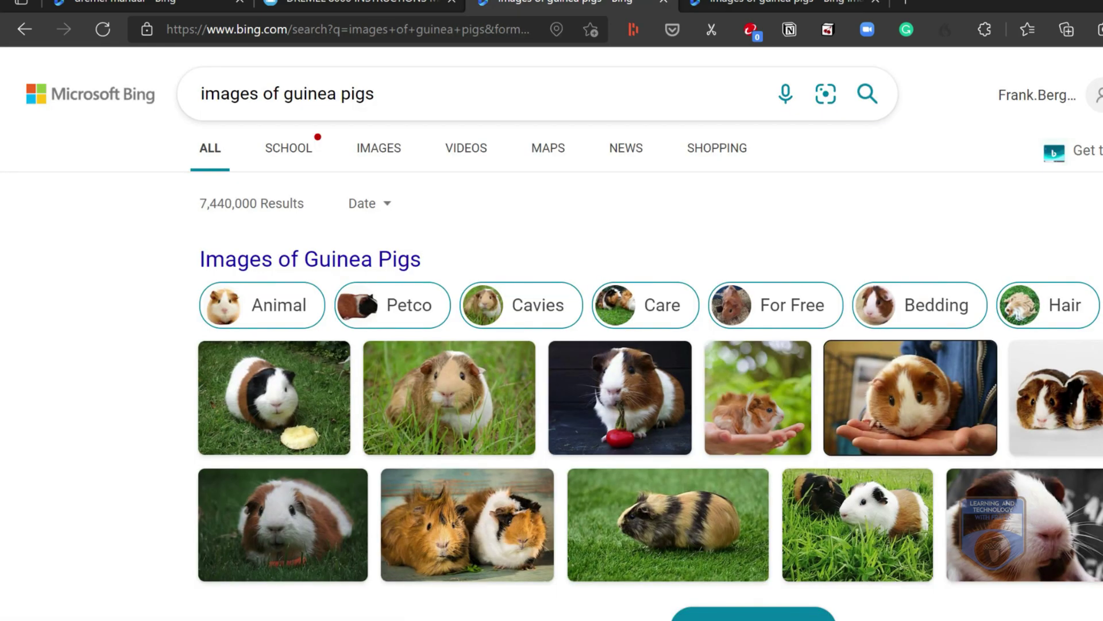
key(alt+Tab)
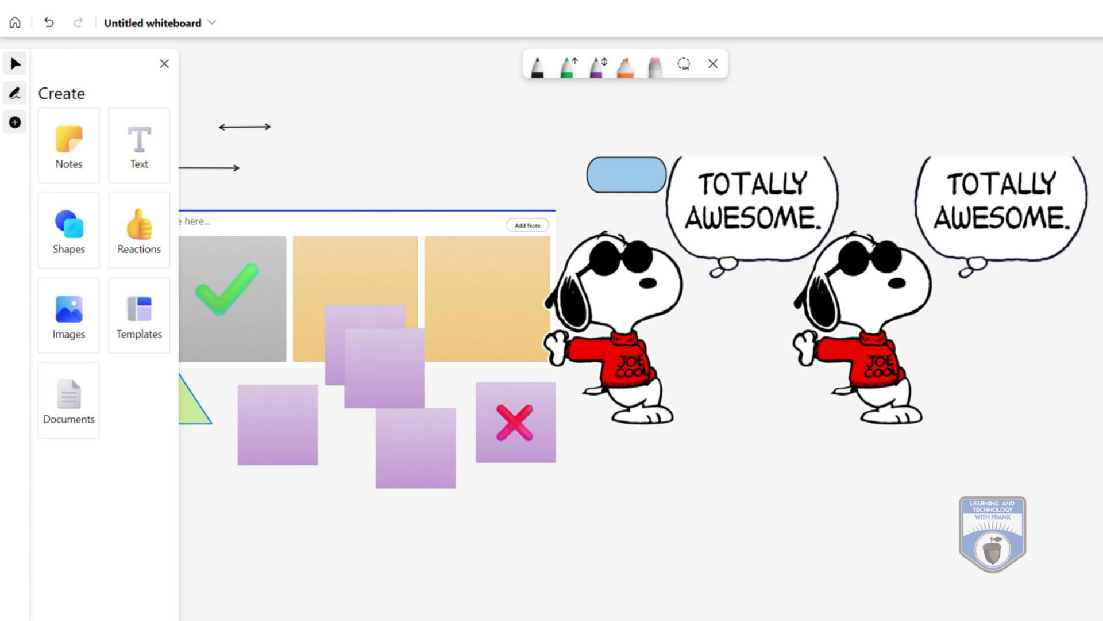
click(728, 433)
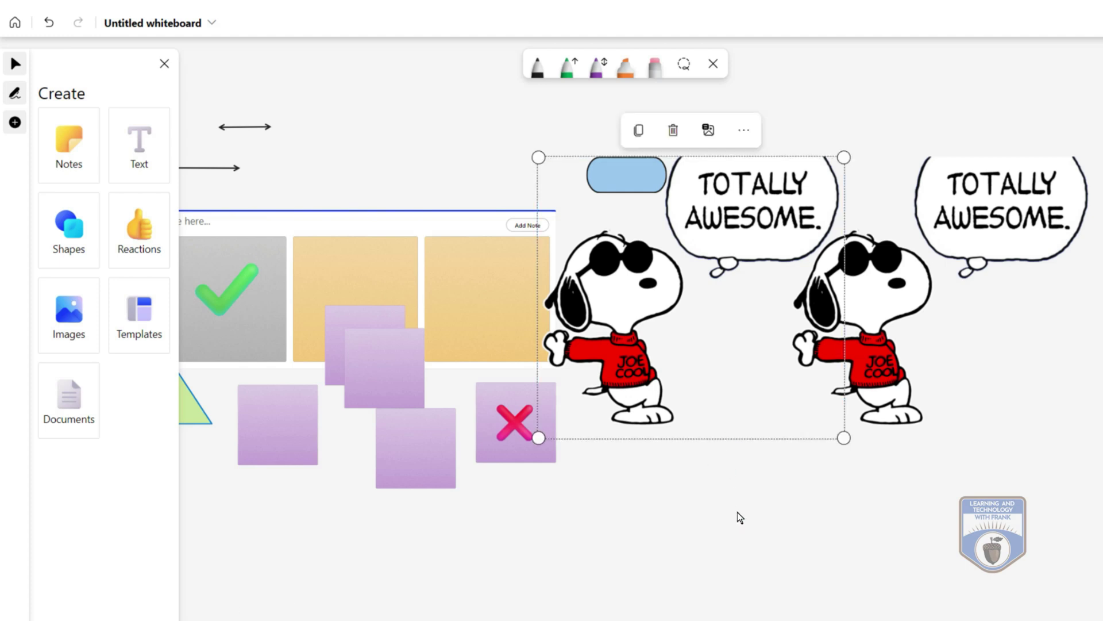
click(732, 478)
right_click(725, 469)
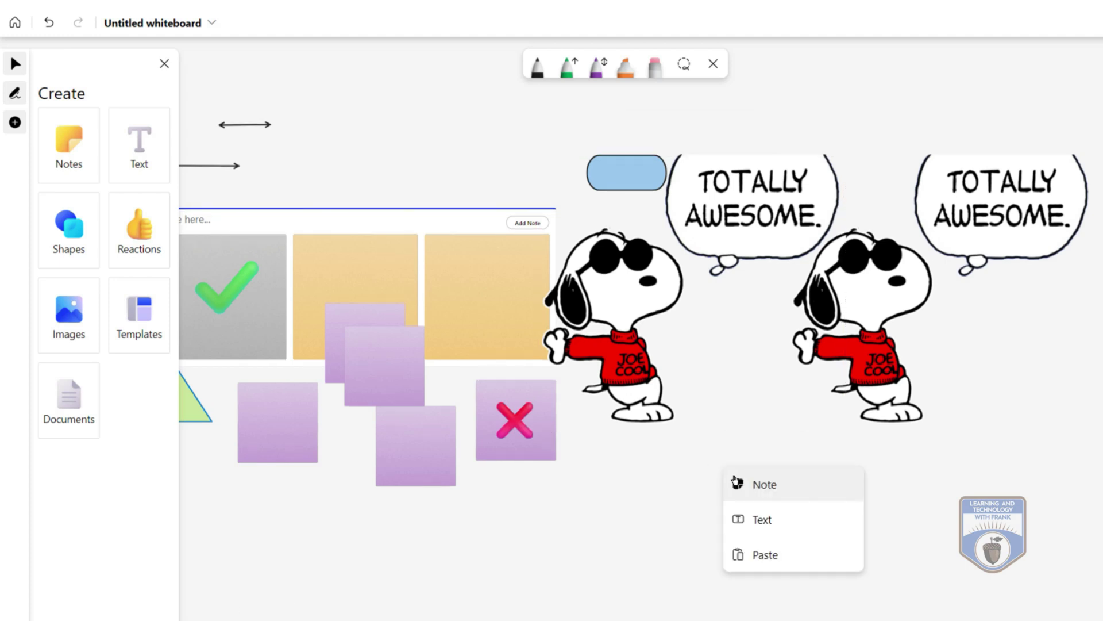
click(770, 554)
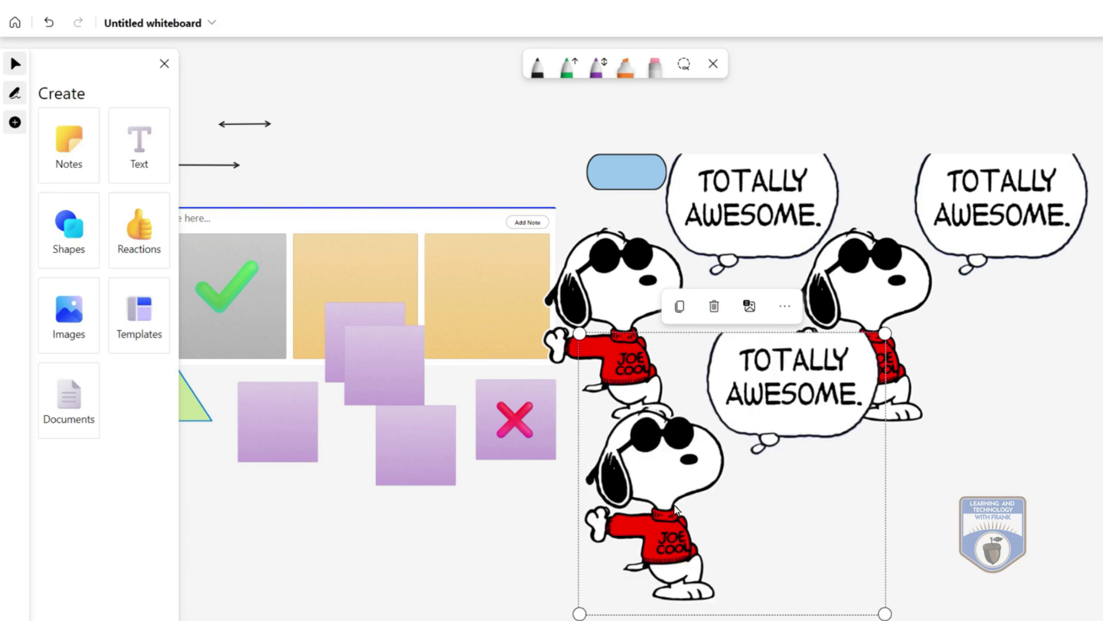
drag(676, 509, 774, 486)
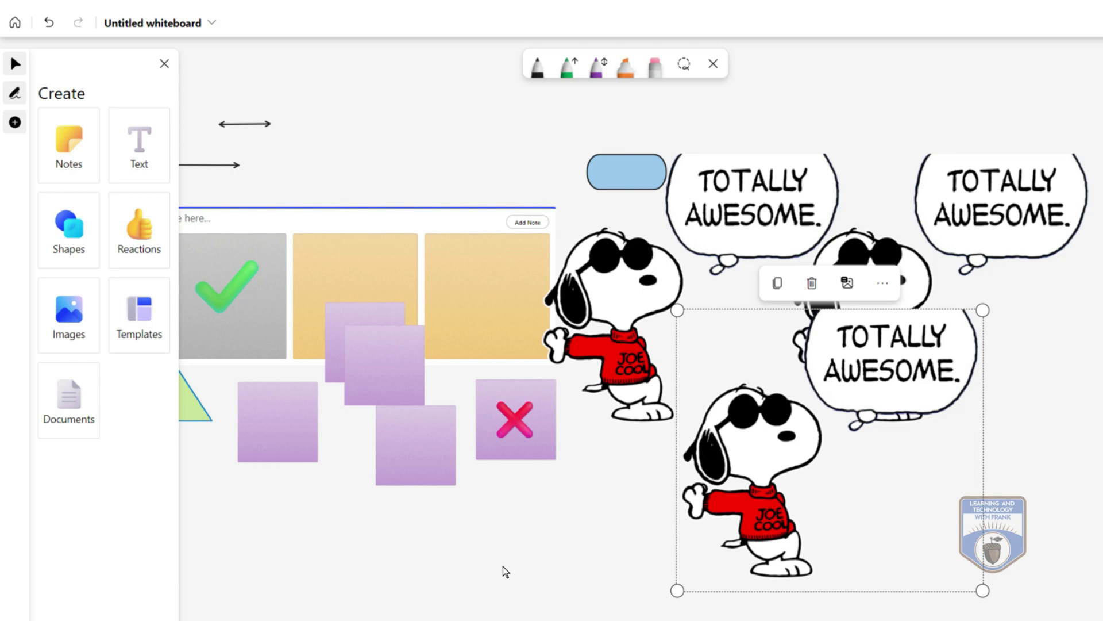
click(520, 553)
Insert the image "rev5.png" from the "_Logo Source" folder and place it below the green triangle at about 60% of its size.
scroll(511, 459, down, 5)
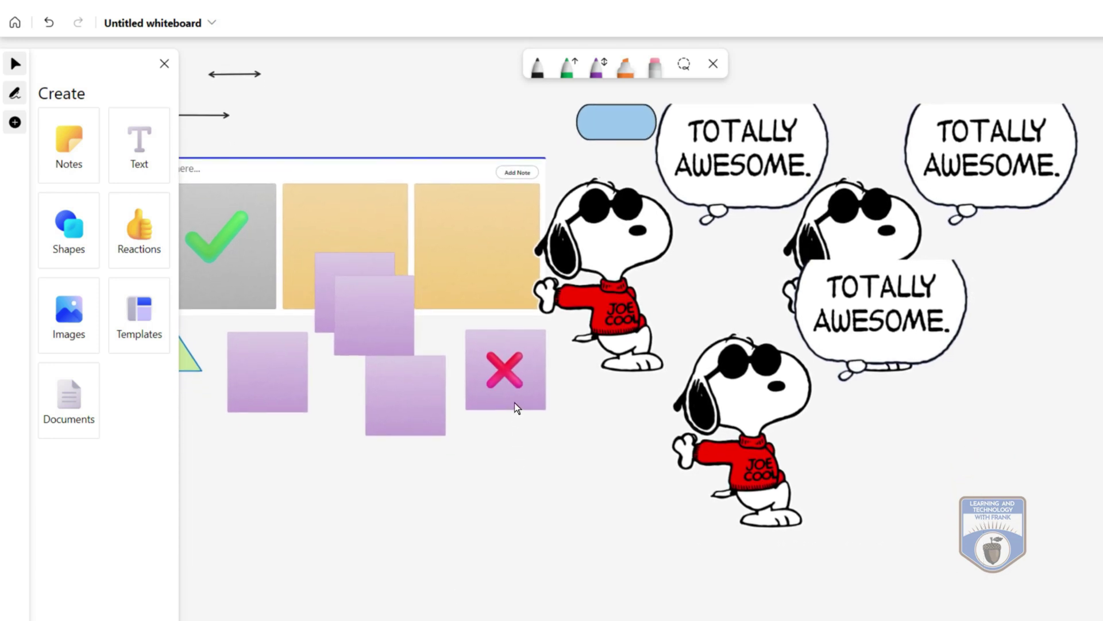
scroll(592, 441, down, 3)
scroll(591, 441, left, 3)
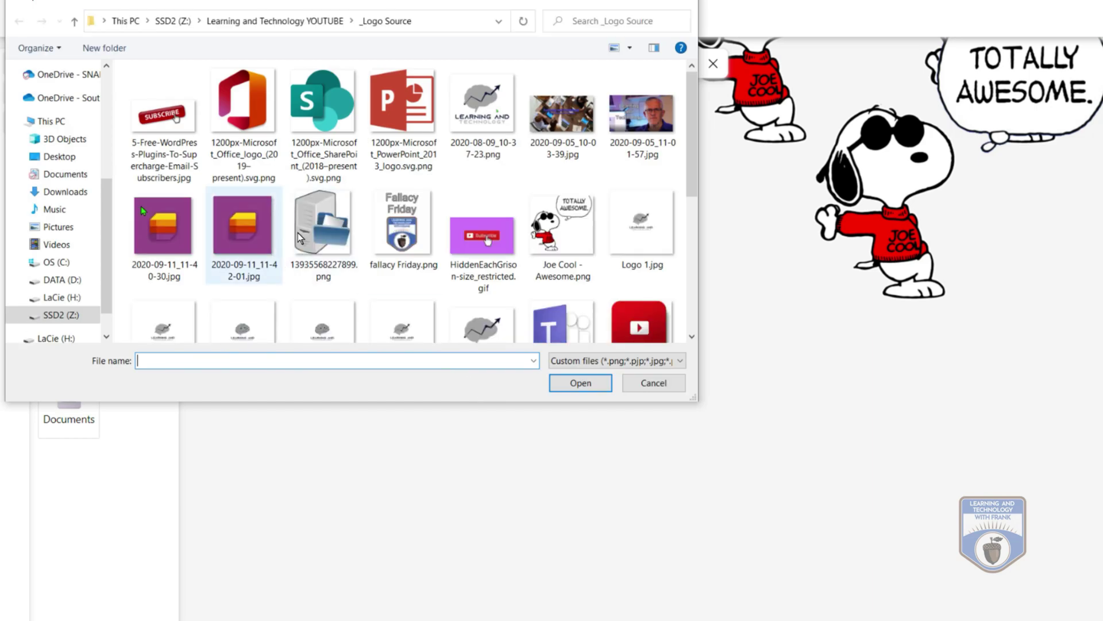
scroll(412, 281, down, 5)
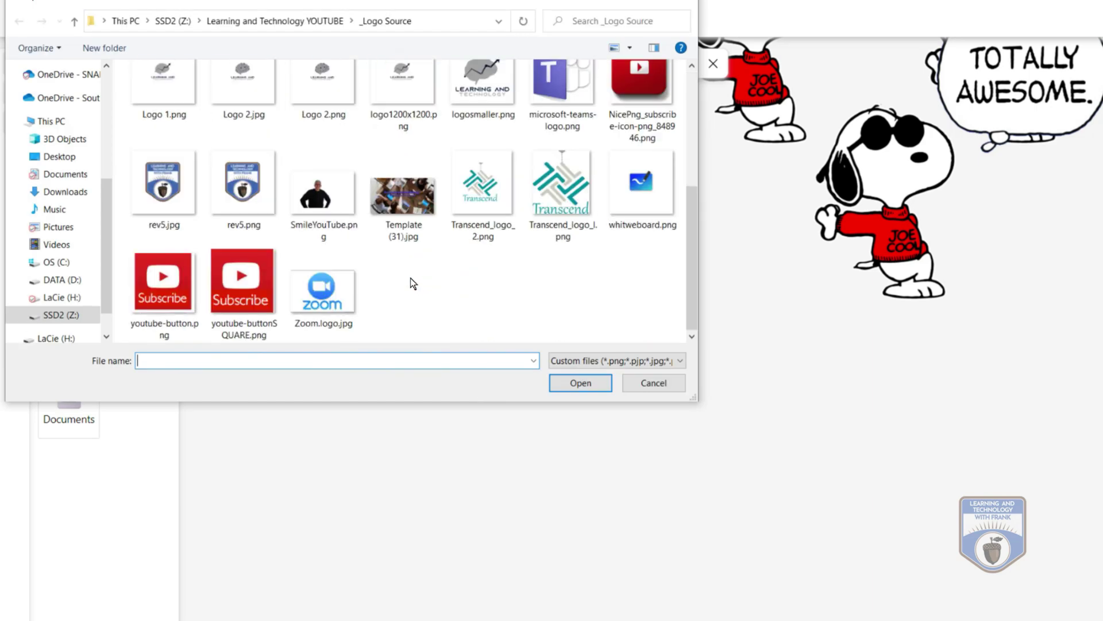
click(242, 184)
click(601, 386)
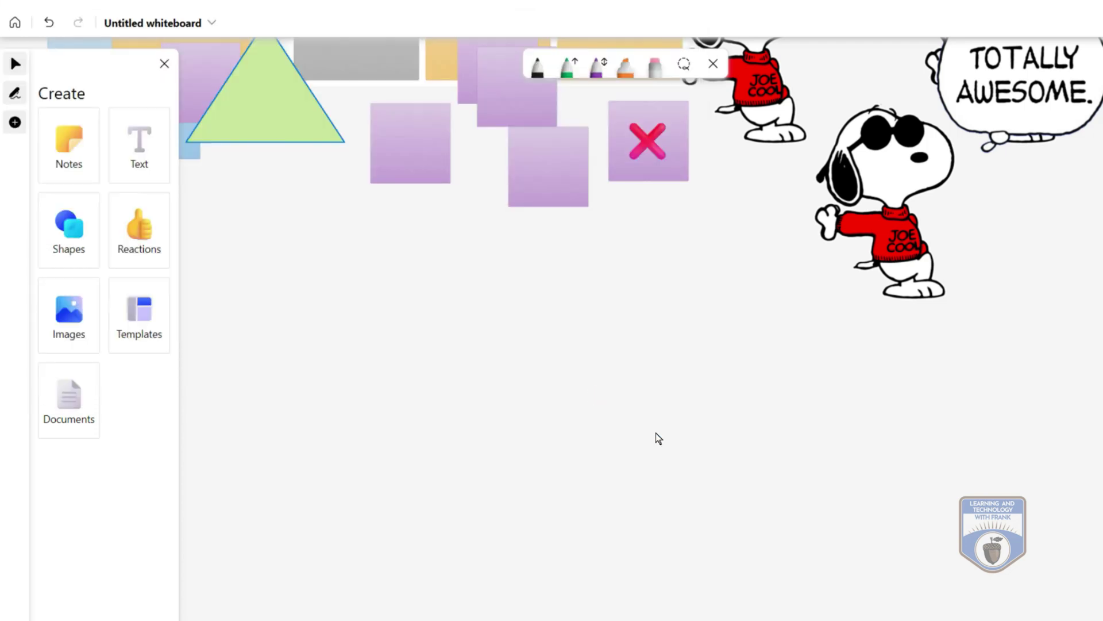
drag(596, 390, 340, 433)
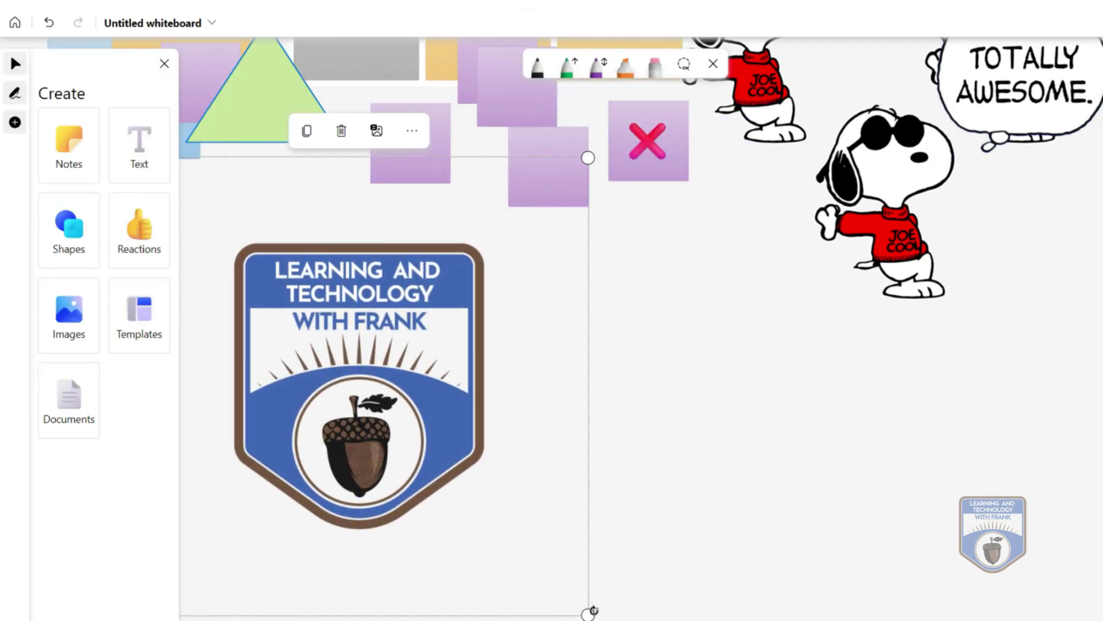
drag(575, 607, 409, 436)
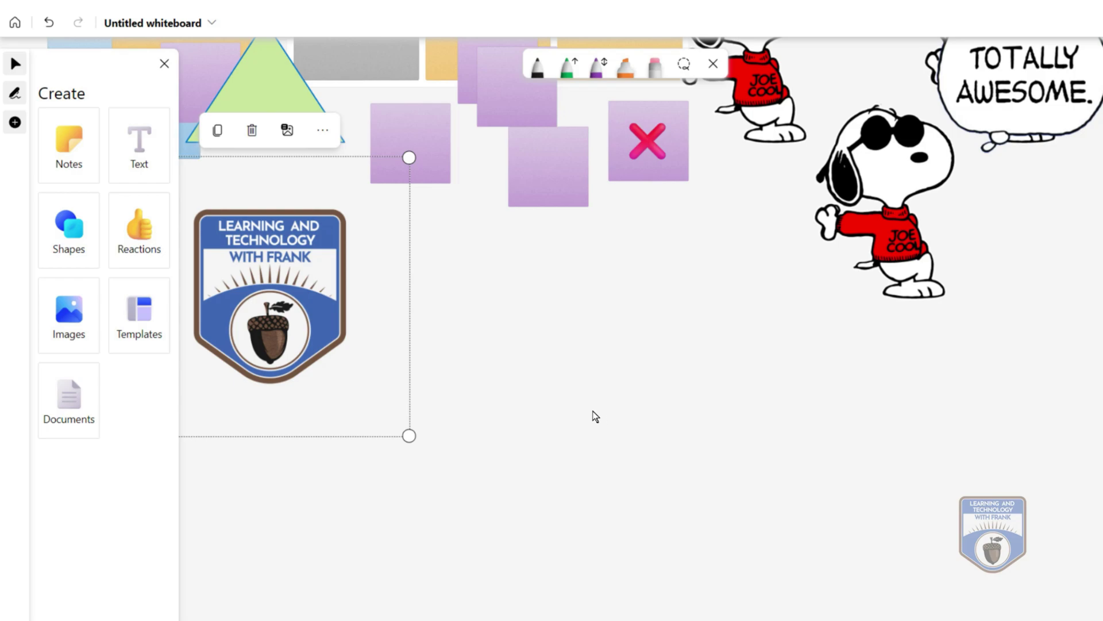
Insert the page of the document "dremel.pdf" from the "__Whiteboard Demo" folder in My files.
click(86, 401)
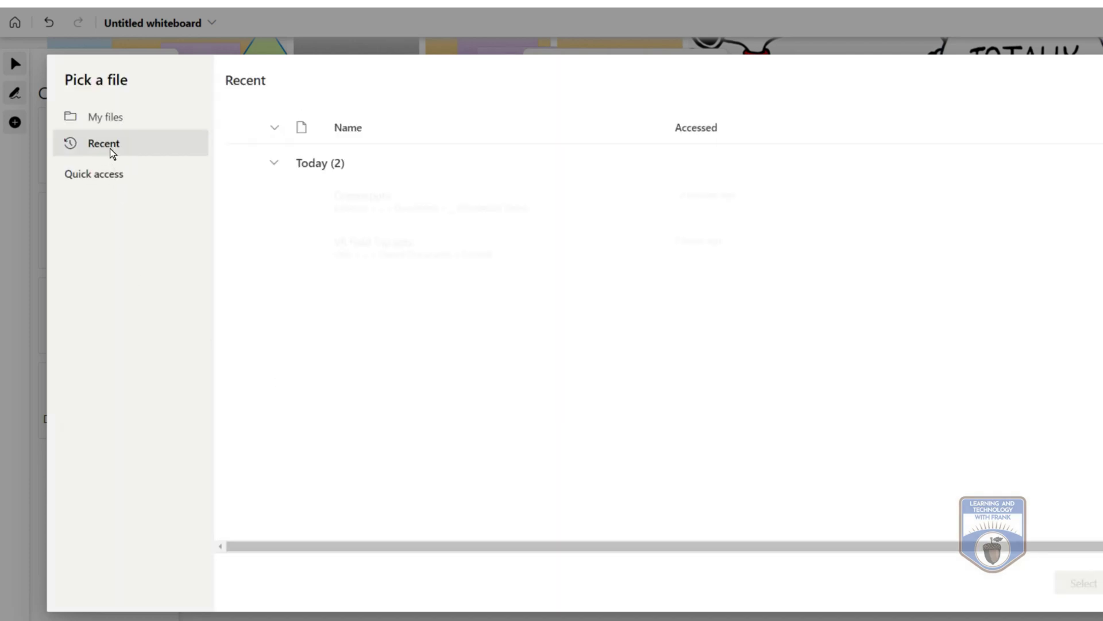
click(100, 118)
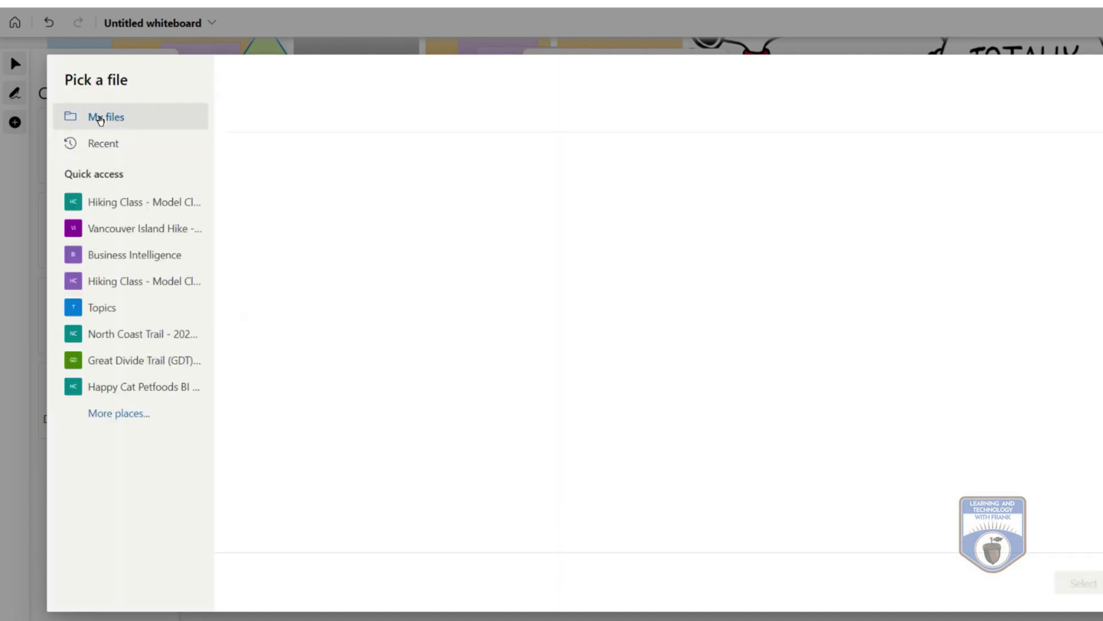
click(382, 148)
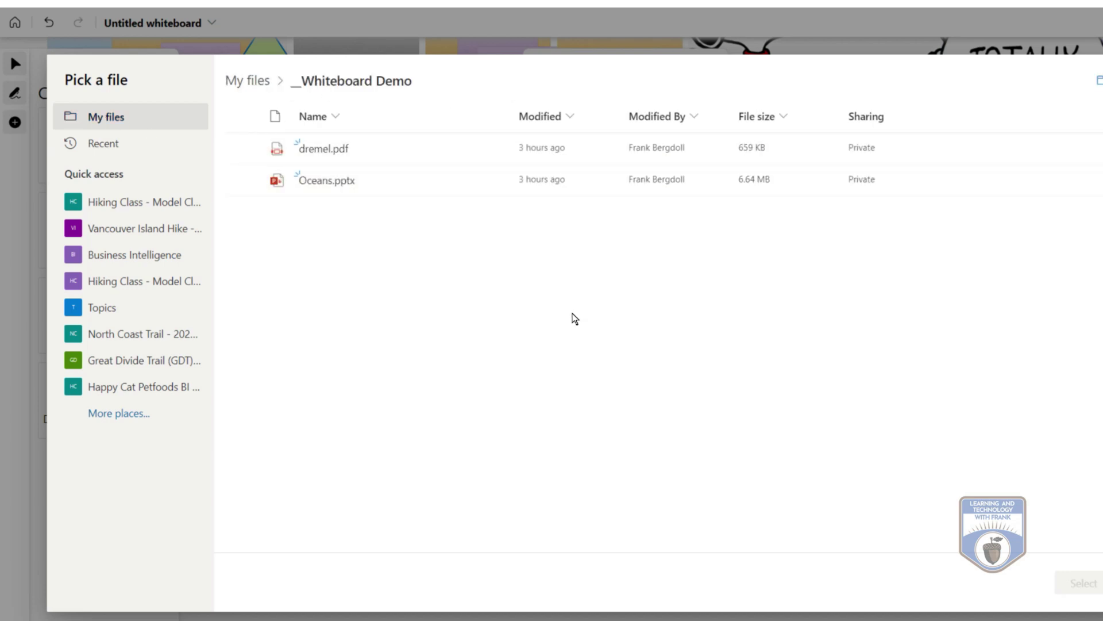
click(332, 159)
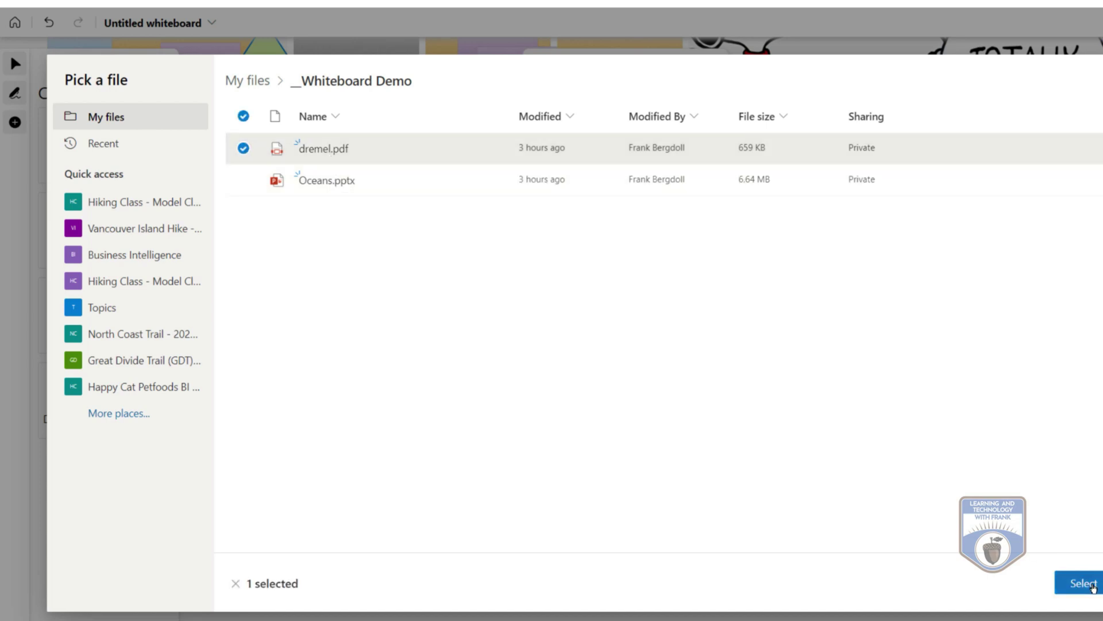
click(1083, 583)
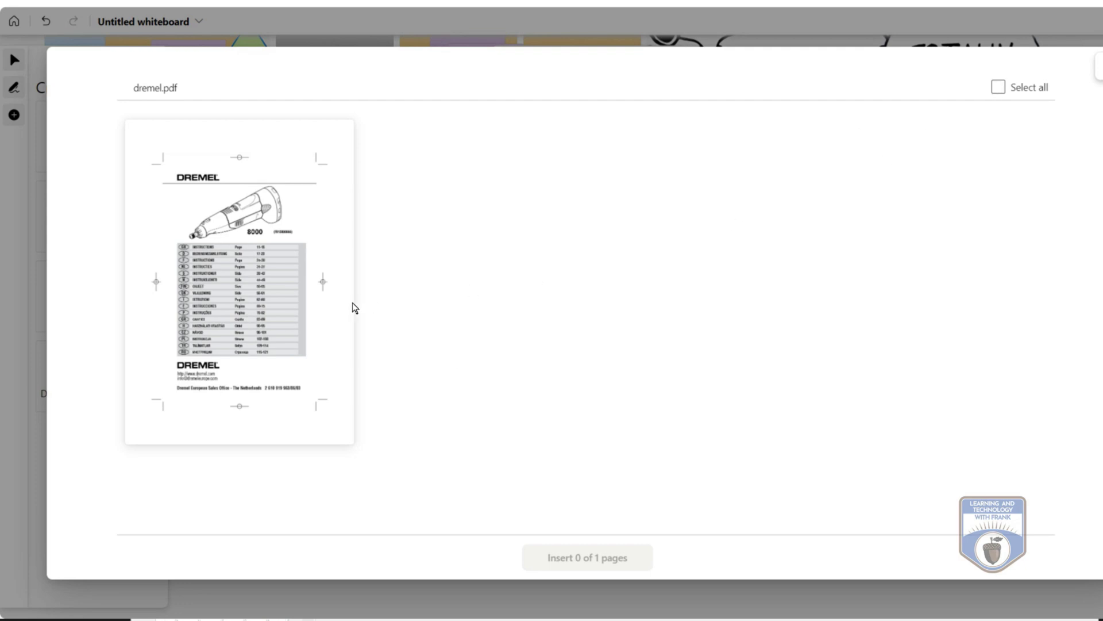
click(270, 310)
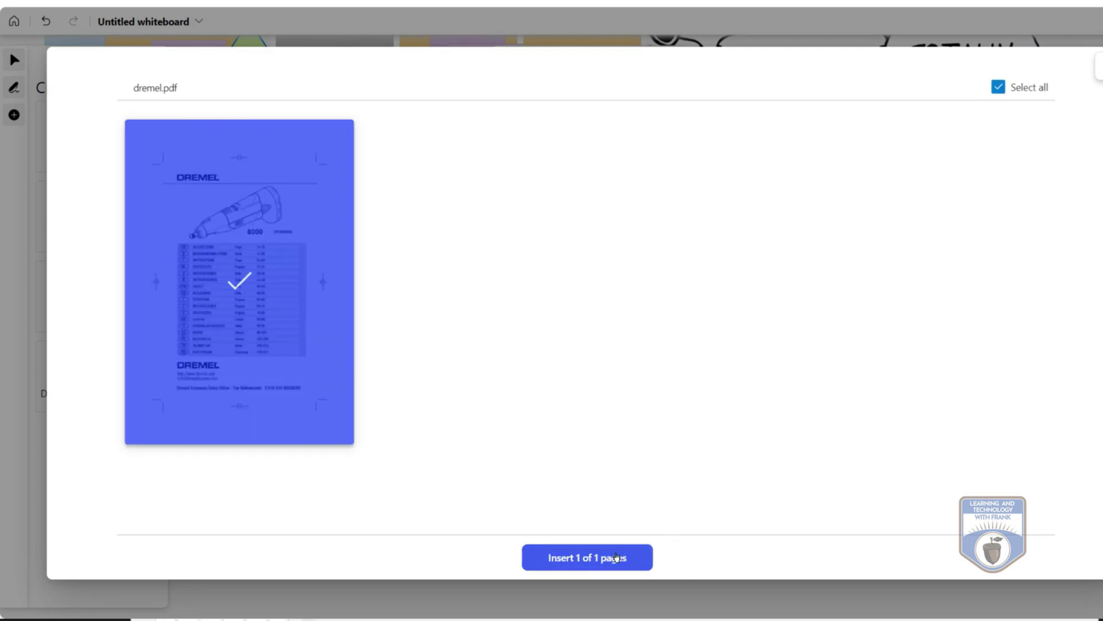
click(620, 558)
Enlarge the inserted Dremel manual page and move it up over the note grid, between the clapping hands and the Joe Cool images.
drag(634, 425, 568, 408)
drag(654, 538, 793, 618)
drag(658, 489, 590, 325)
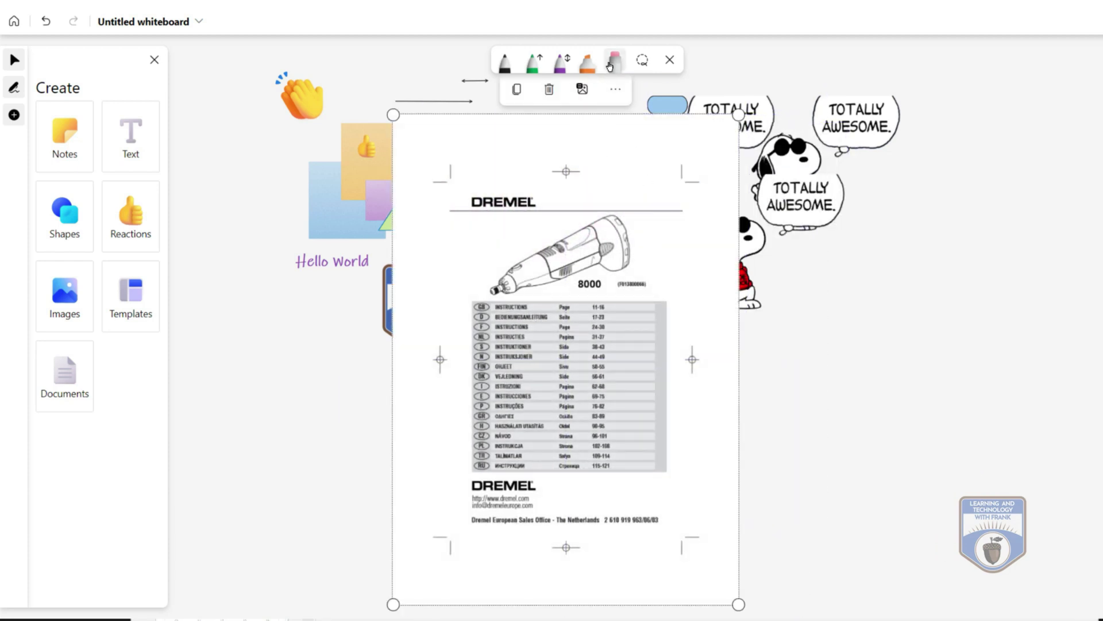
Highlight the first row of the manual page's table in orange, and the Istruzioni row with the highlighter thickness set to 5.
click(587, 61)
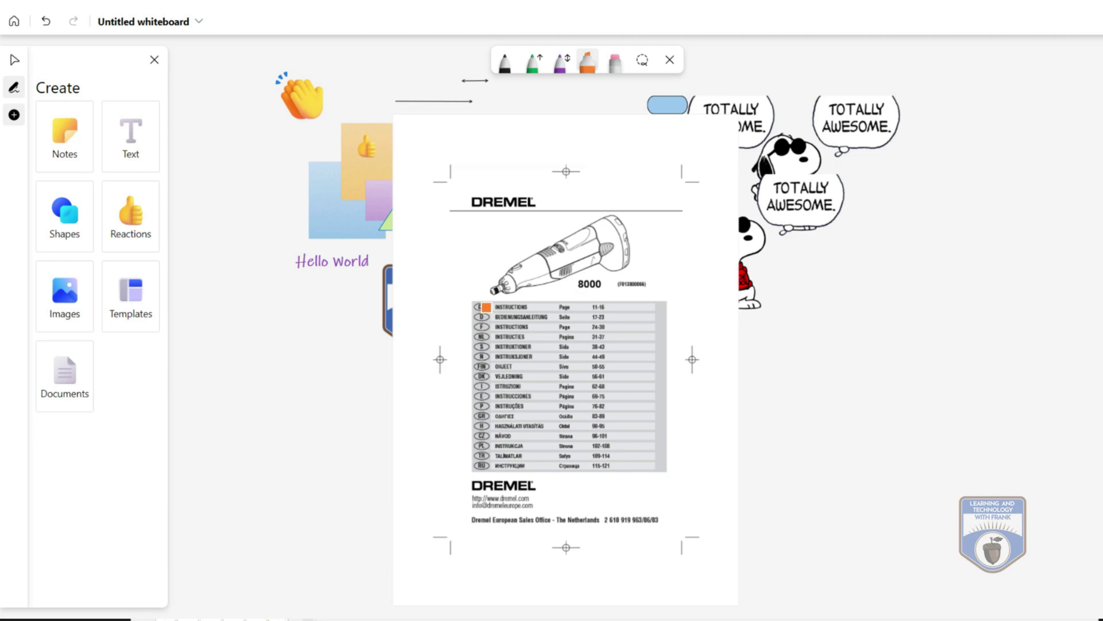
mouse_move(488, 309)
mouse_down()
mouse_move(627, 309)
mouse_move(476, 305)
mouse_up()
click(588, 64)
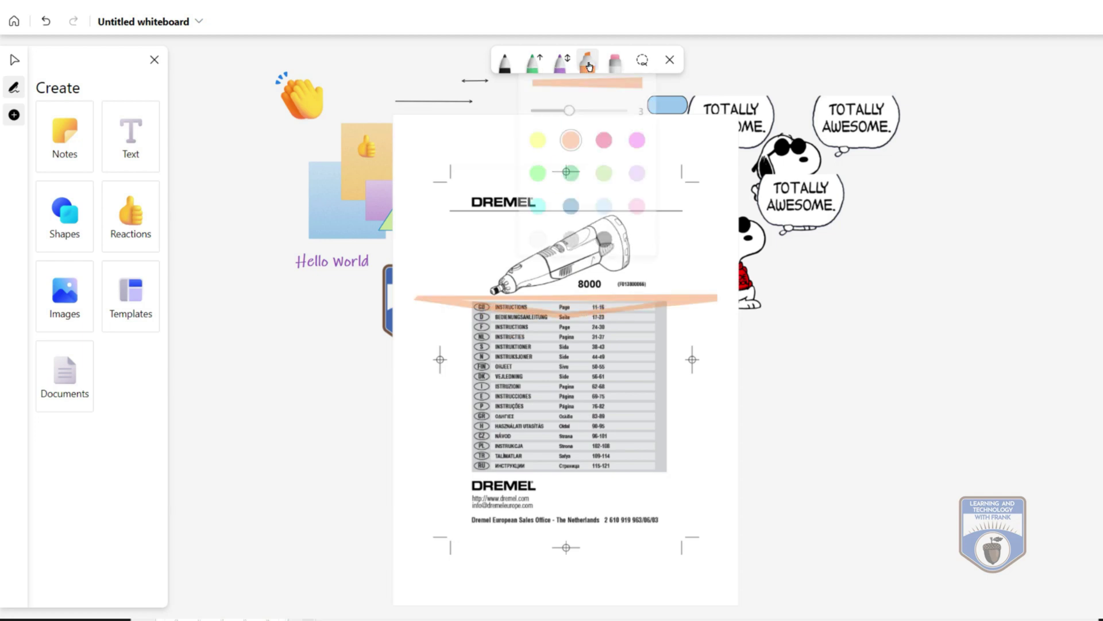
click(606, 118)
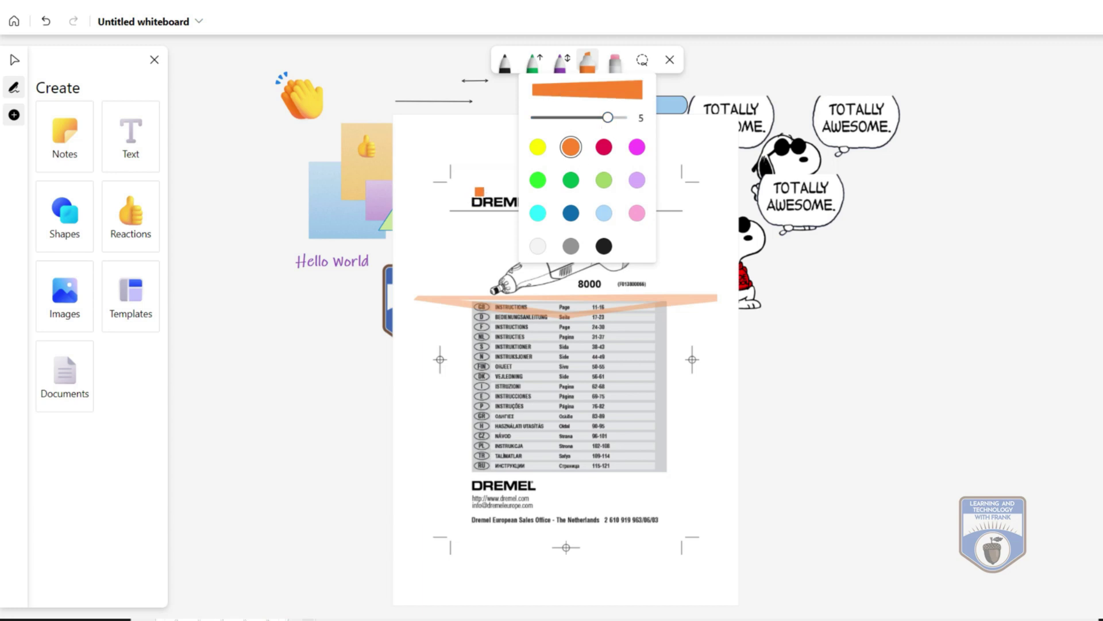
drag(474, 385, 676, 394)
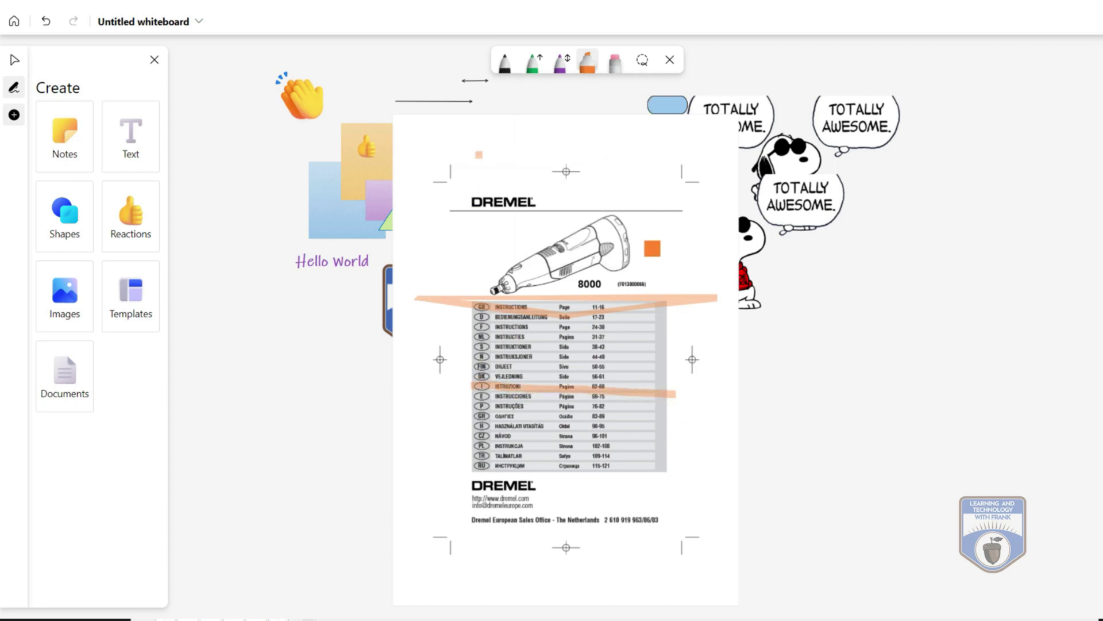
Erase both orange highlighter strokes from the Dremel manual page and switch to the black pen.
click(614, 60)
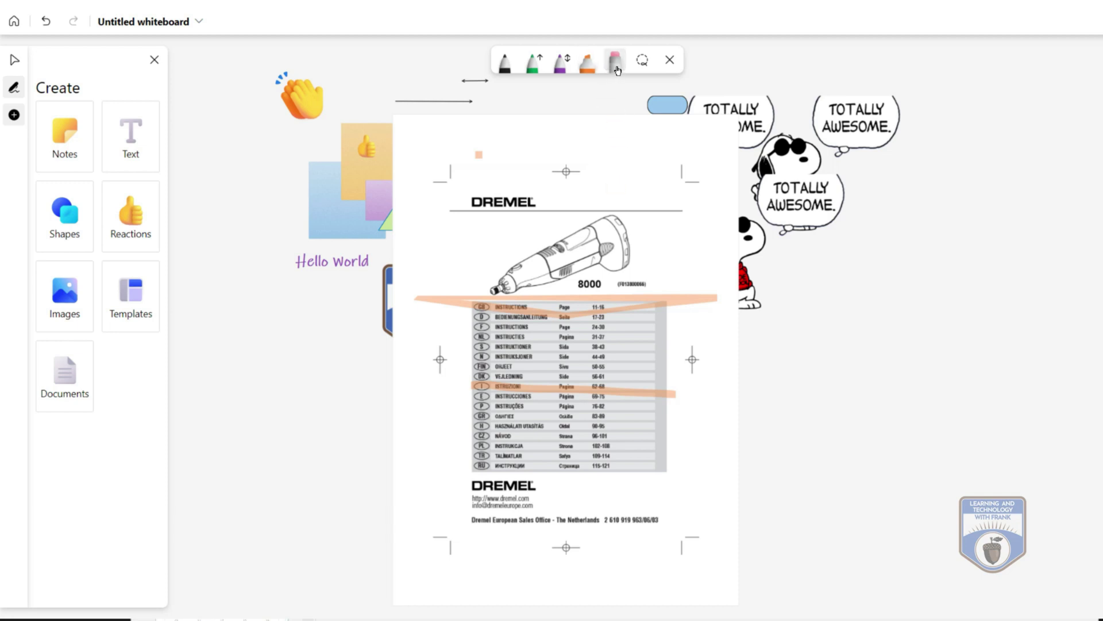
drag(667, 397, 665, 310)
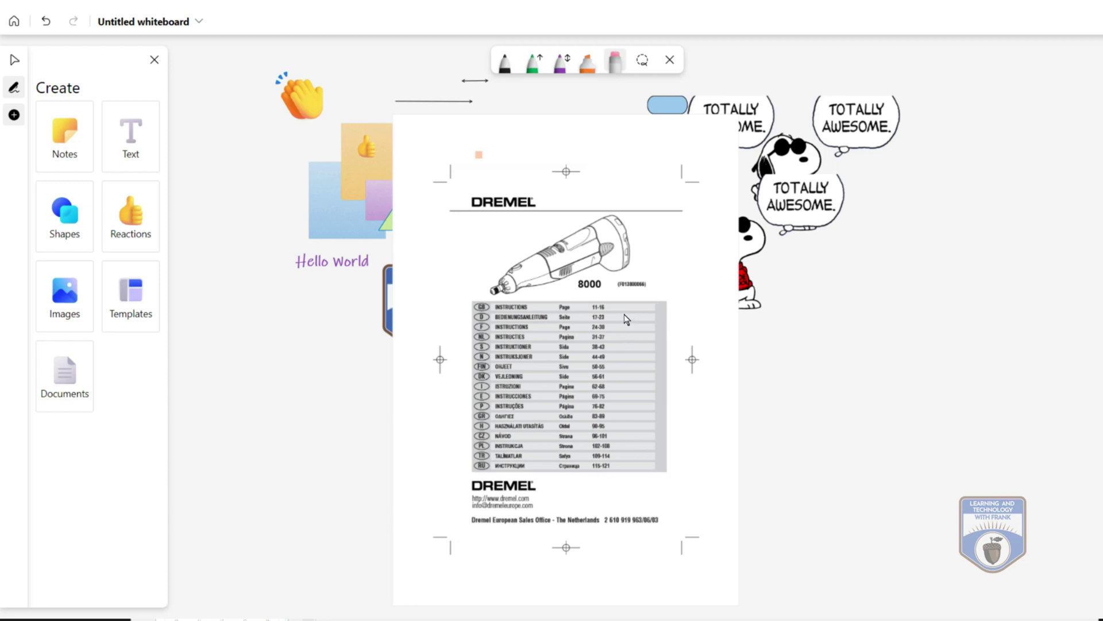
click(505, 60)
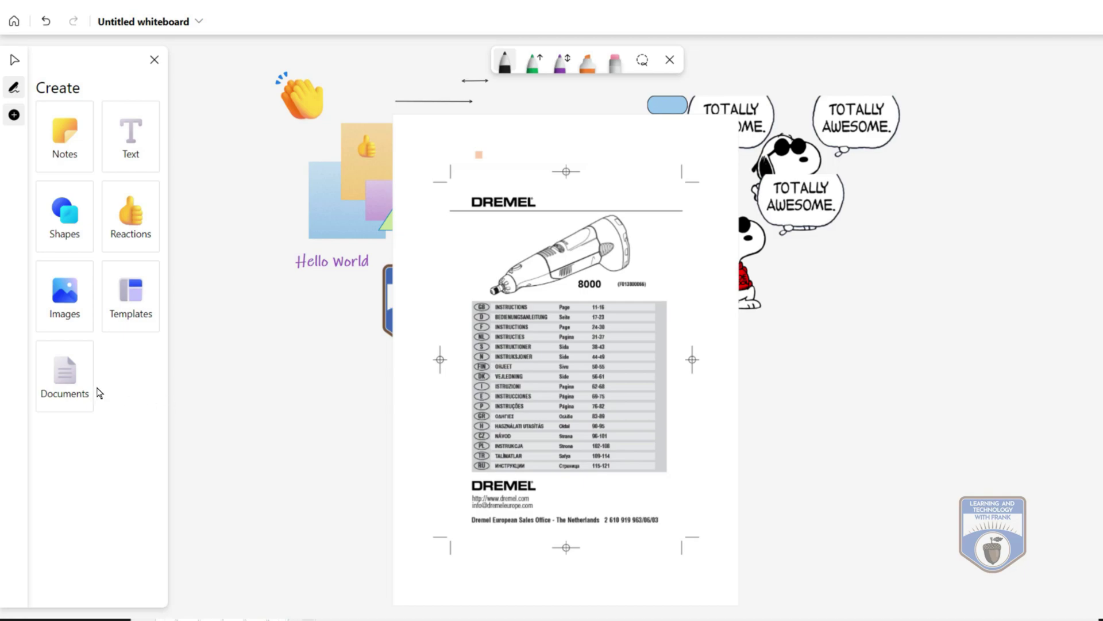
Insert the first slide of the recent presentation "Oceans.pptx" as a document page on the whiteboard.
click(64, 374)
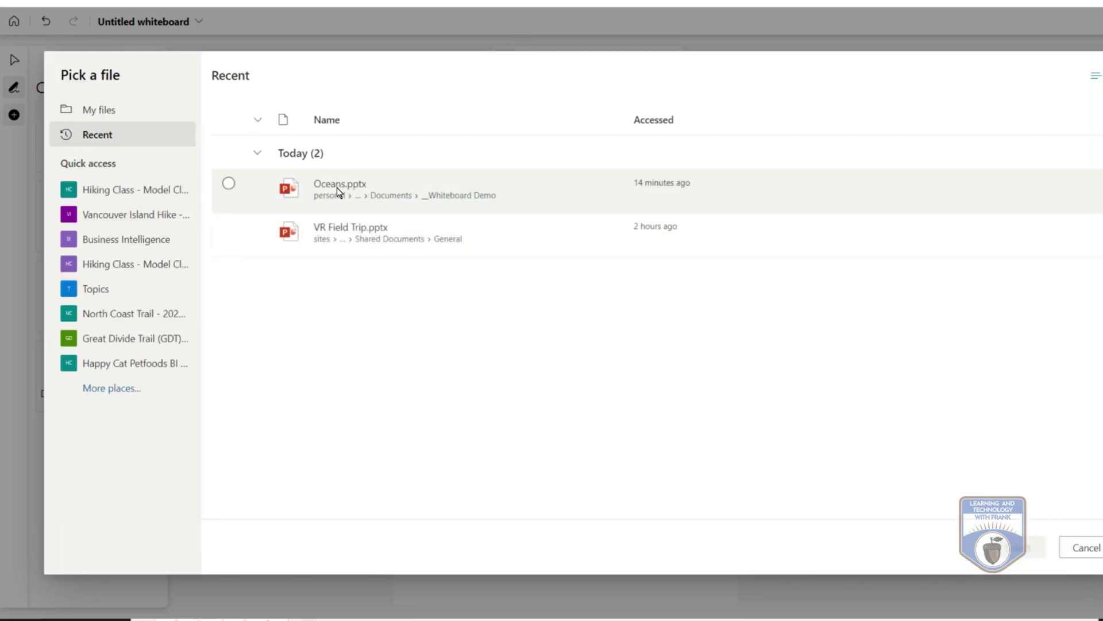
click(337, 187)
click(1034, 547)
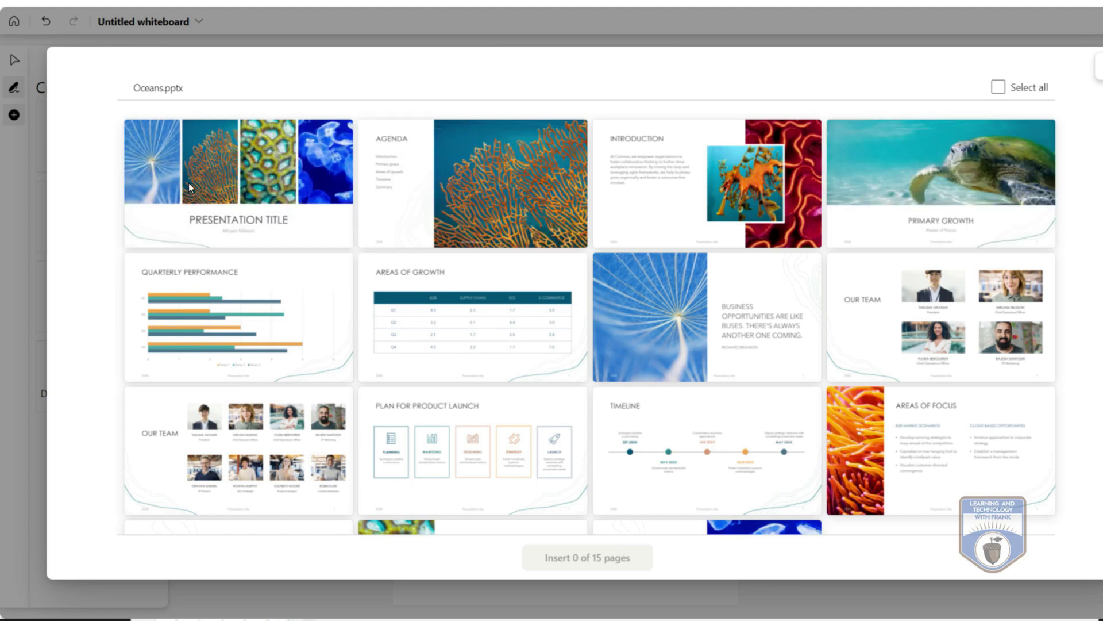
click(215, 170)
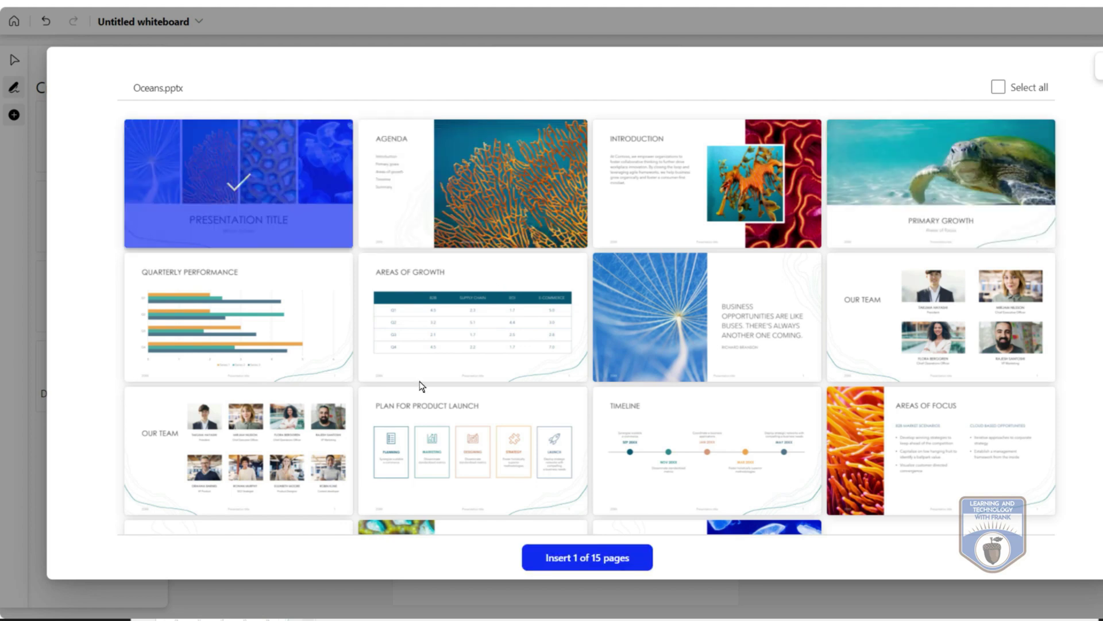
click(592, 559)
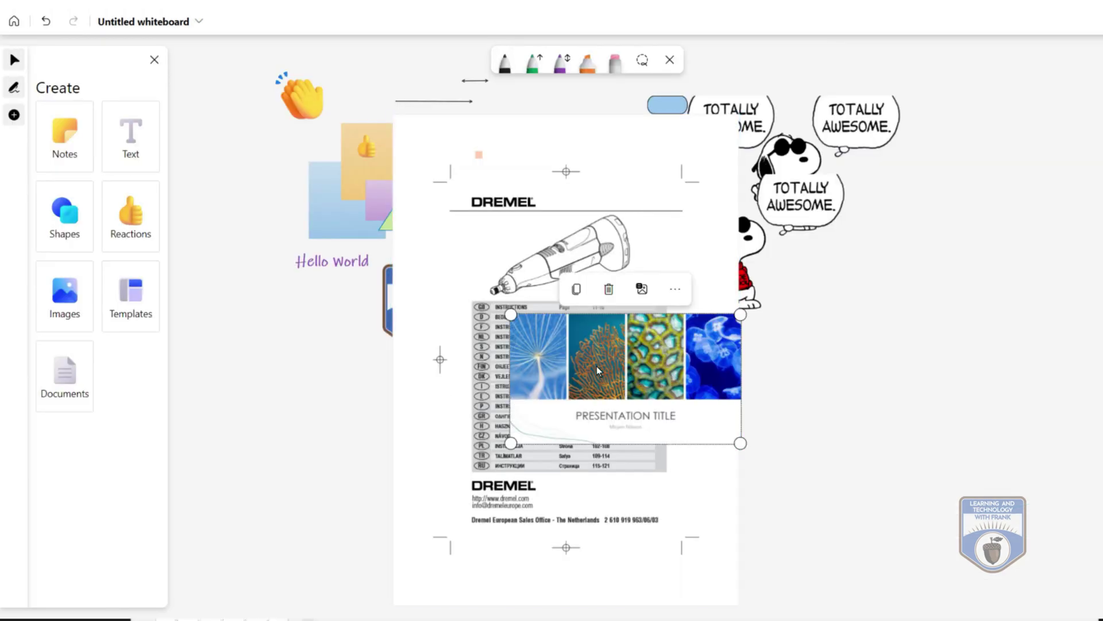
Move the title slide to the empty area right of the Dremel manual page and enlarge it to nearly three times its size.
drag(634, 374, 919, 374)
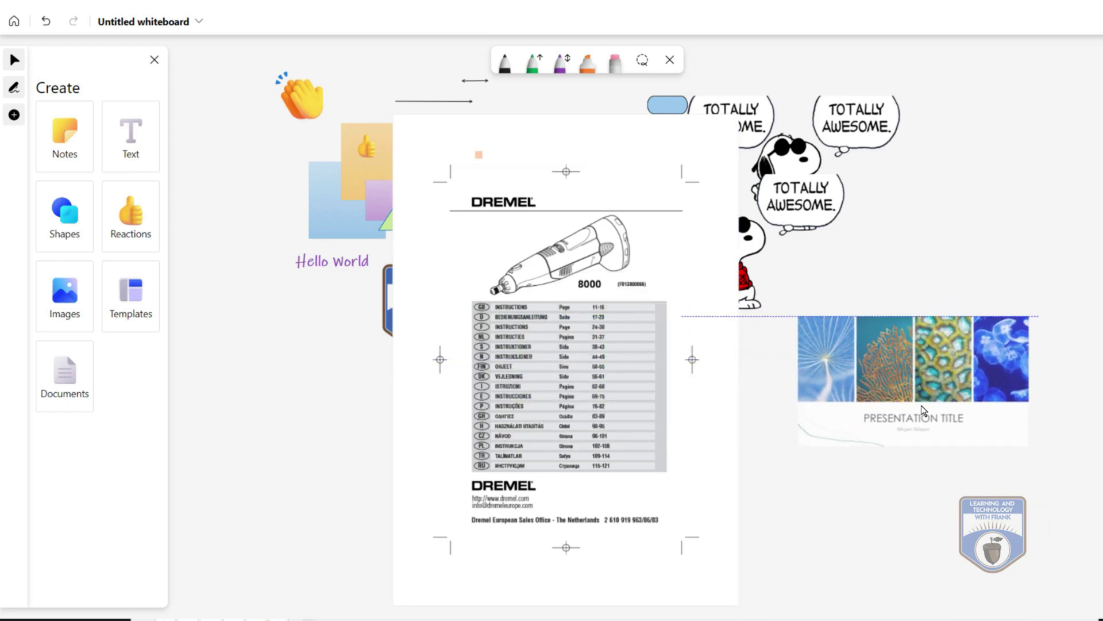
scroll(861, 520, right, 10)
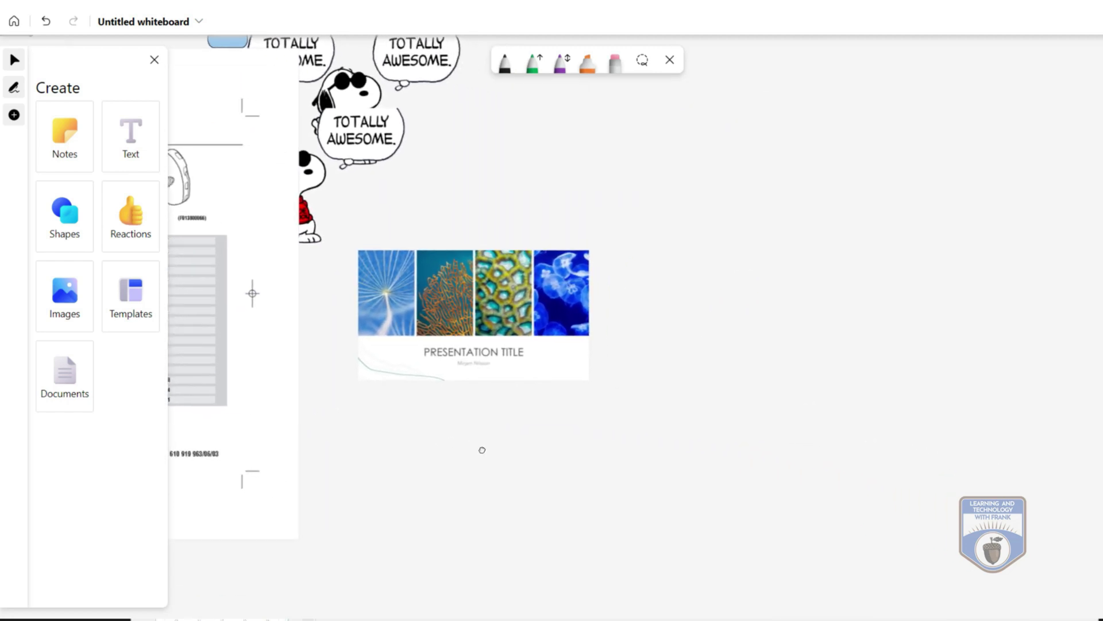
click(555, 366)
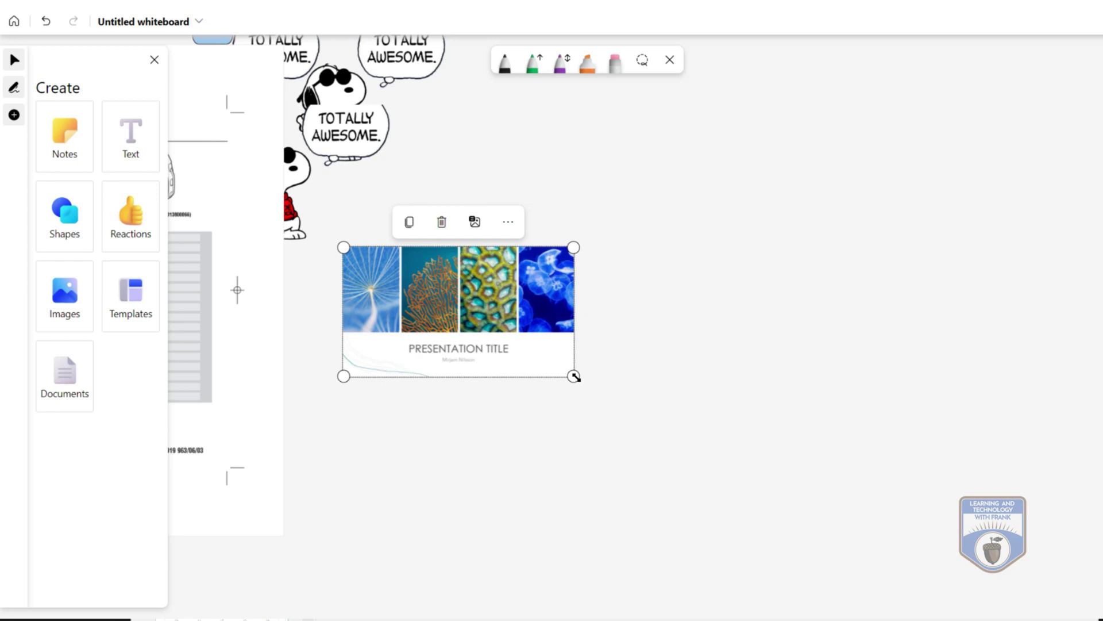
drag(575, 376, 981, 605)
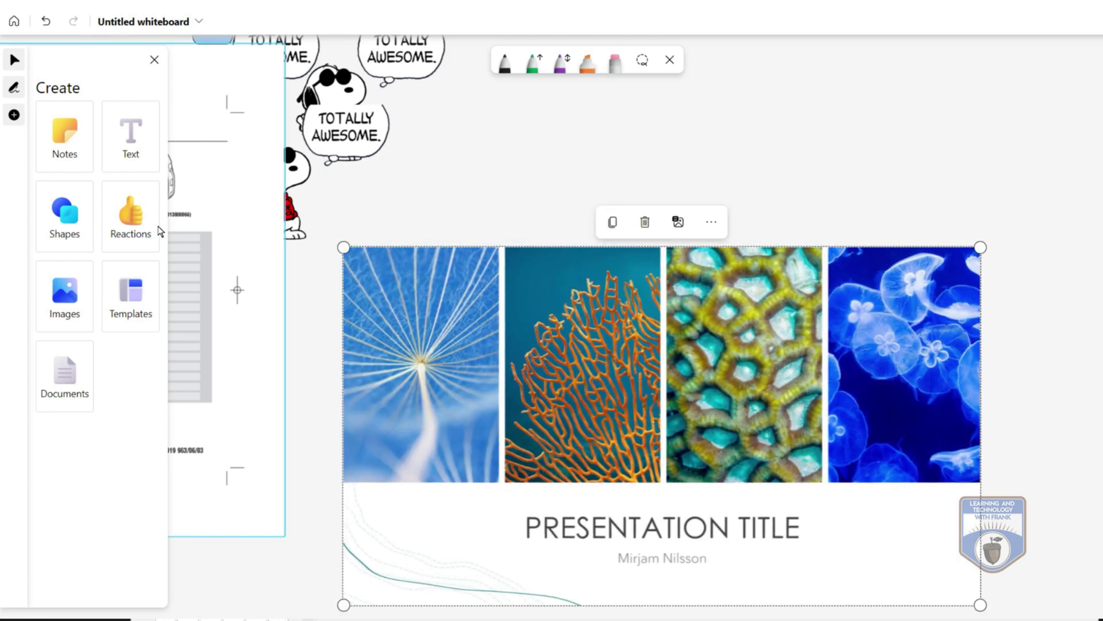
Place a green check mark reaction on the slide's orange coral photo and a red question mark reaction on its dandelion photo.
click(143, 211)
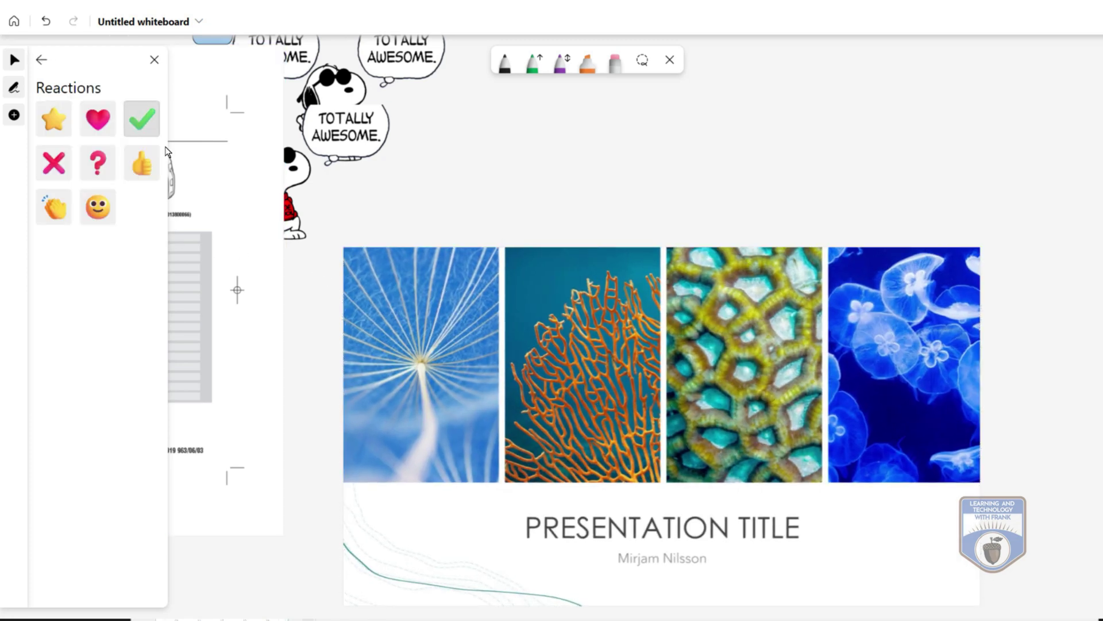
drag(142, 119, 549, 352)
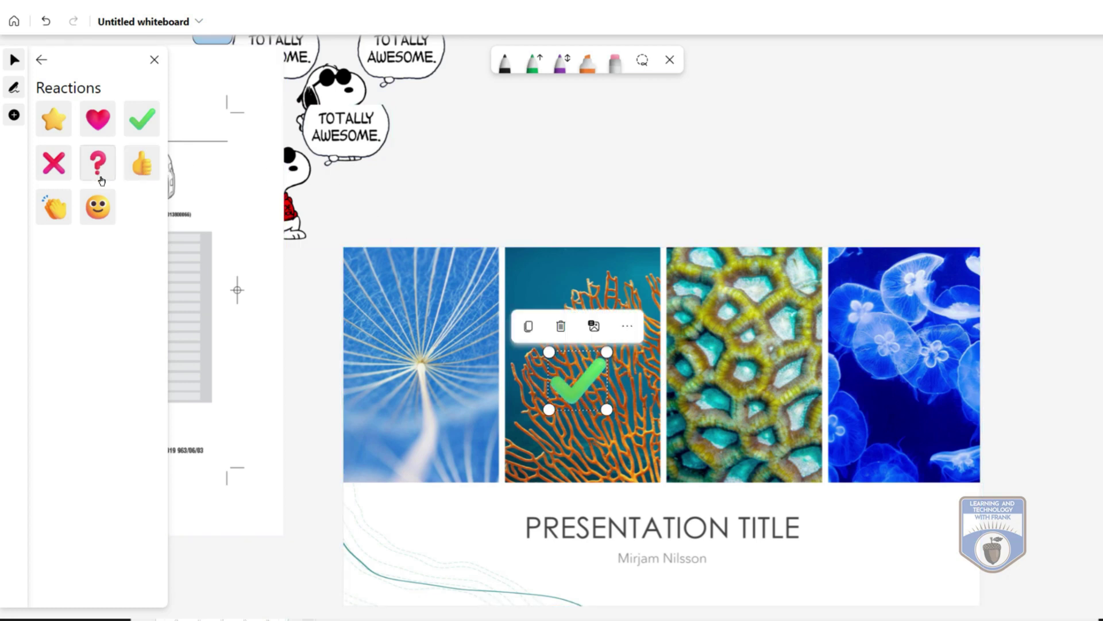
drag(99, 175, 145, 193)
drag(404, 344, 463, 406)
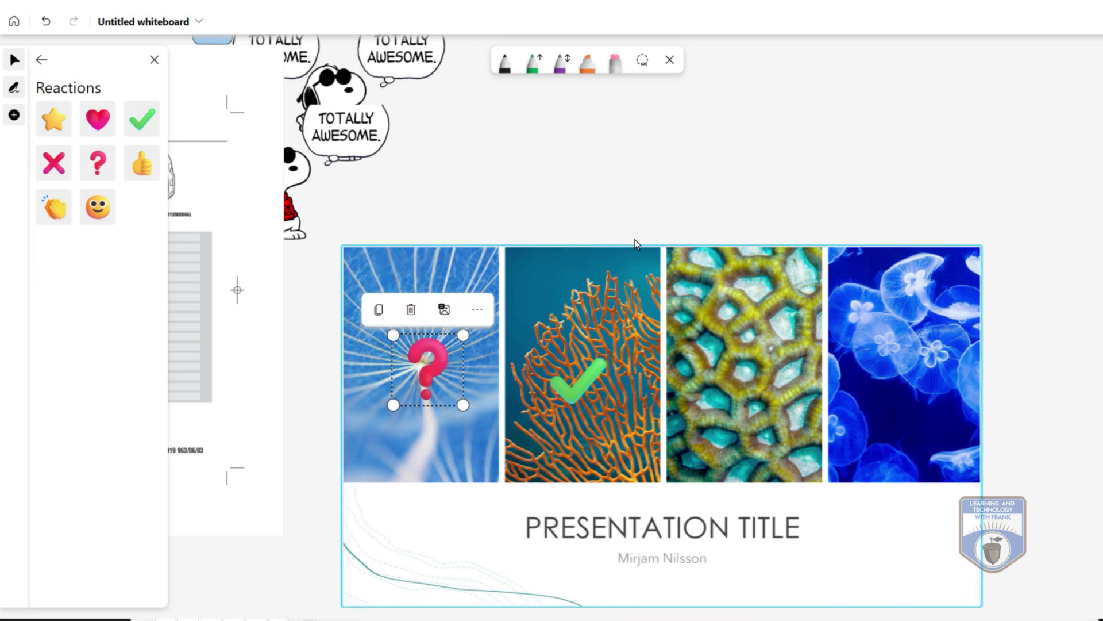
click(646, 166)
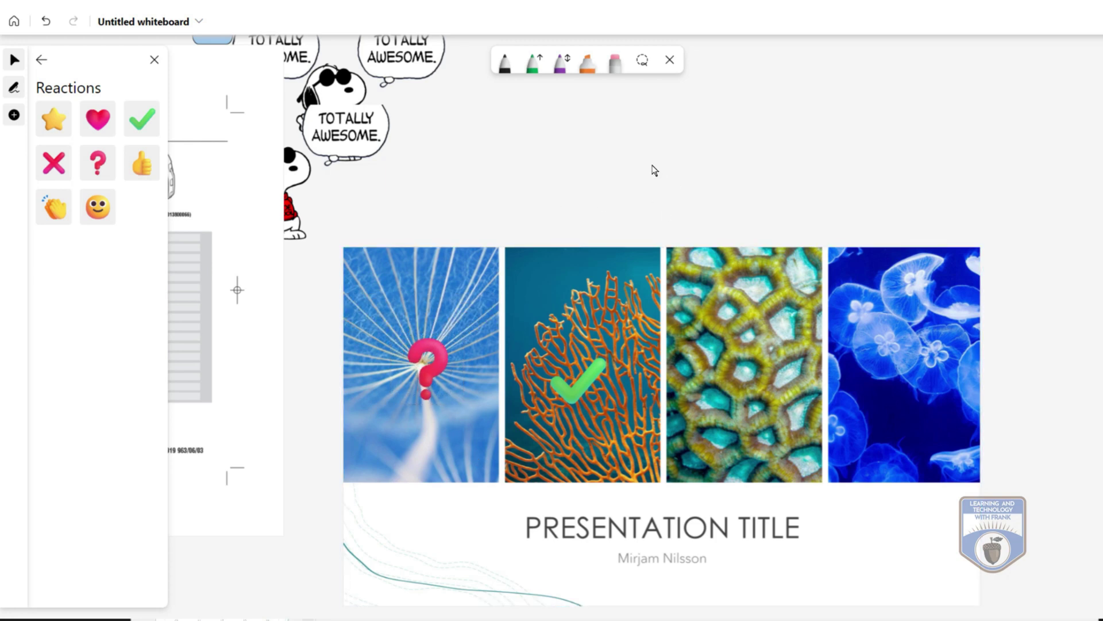
click(41, 60)
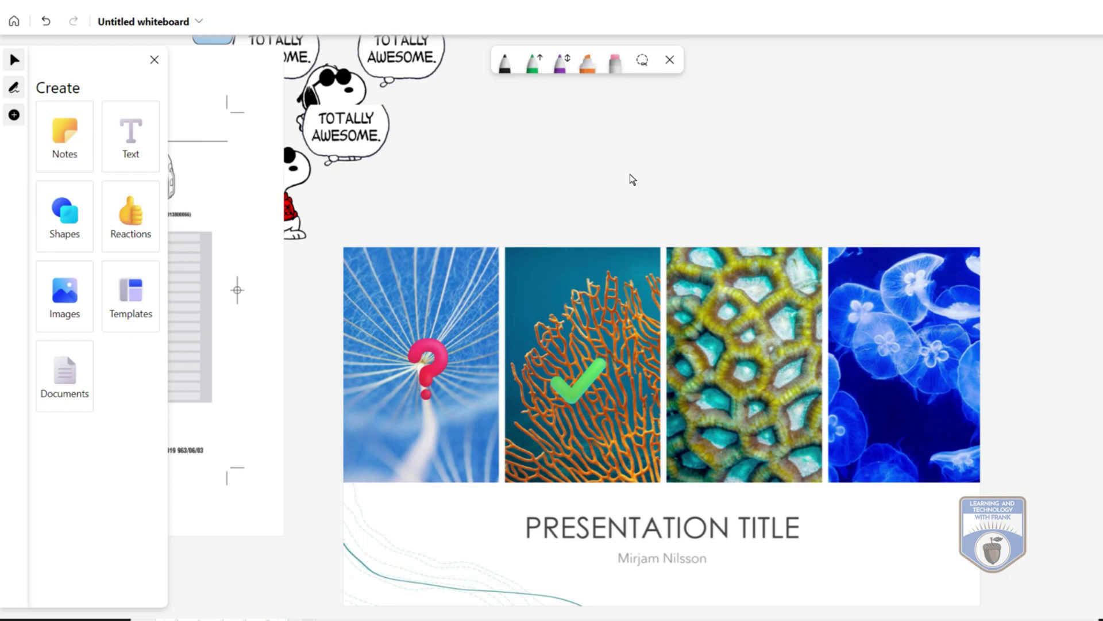
Insert the Lesson plan template from the Learning category in the empty space just above and right of the presentation slide.
scroll(673, 179, right, 10)
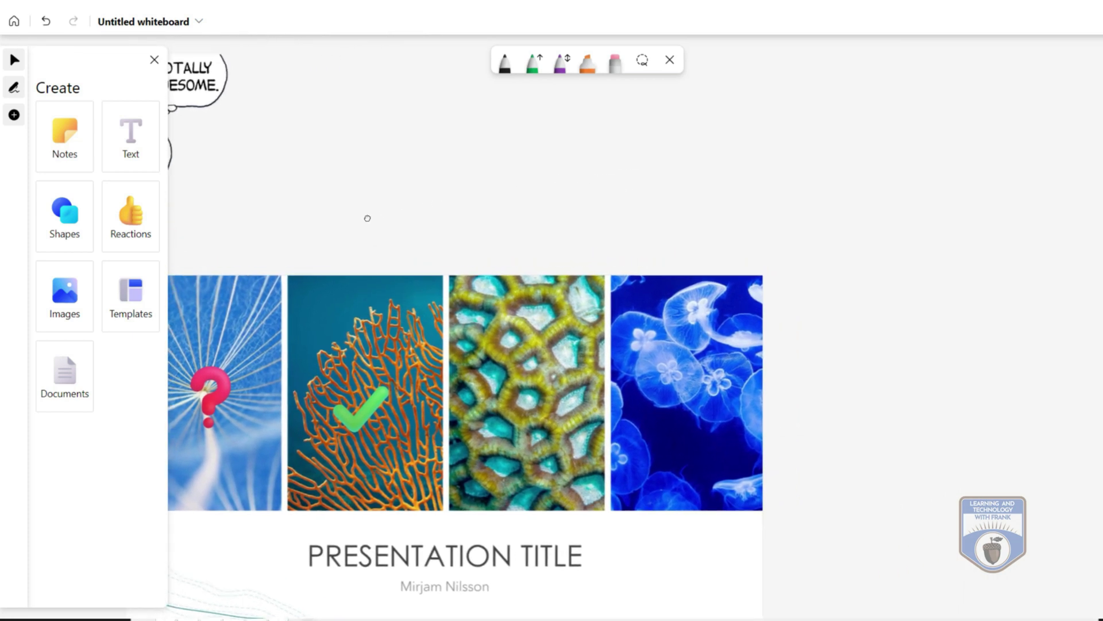
scroll(553, 187, right, 8)
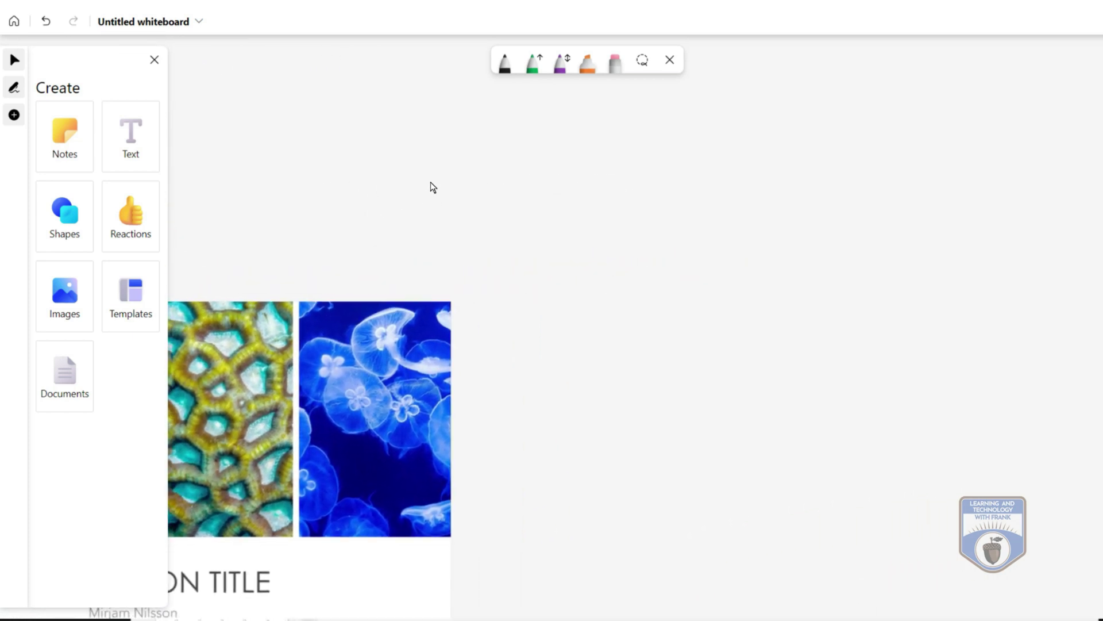
click(115, 290)
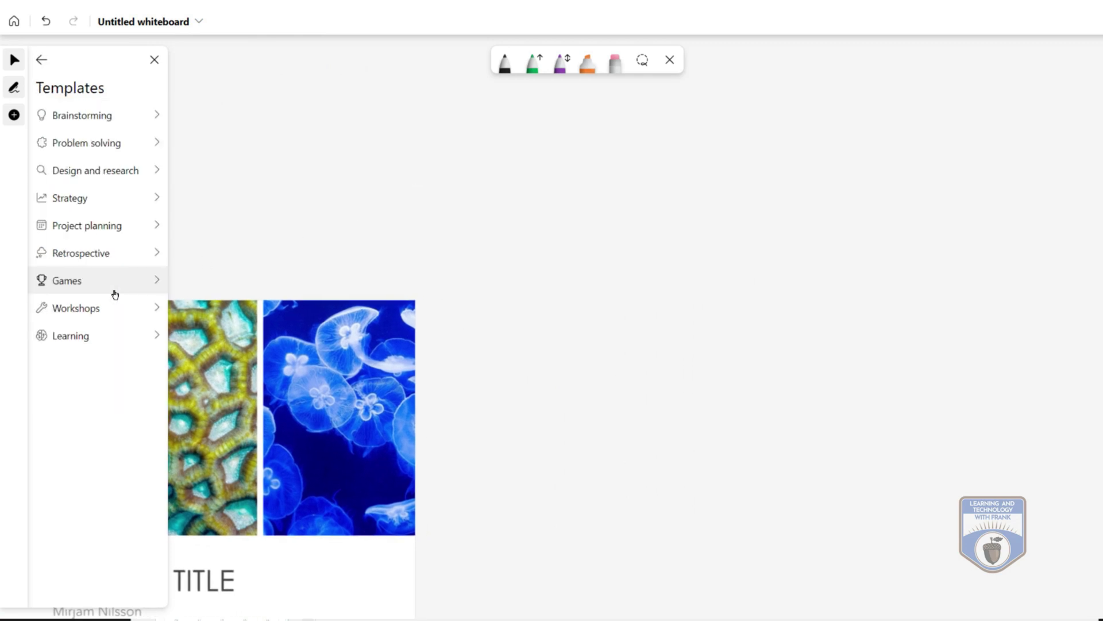
click(87, 116)
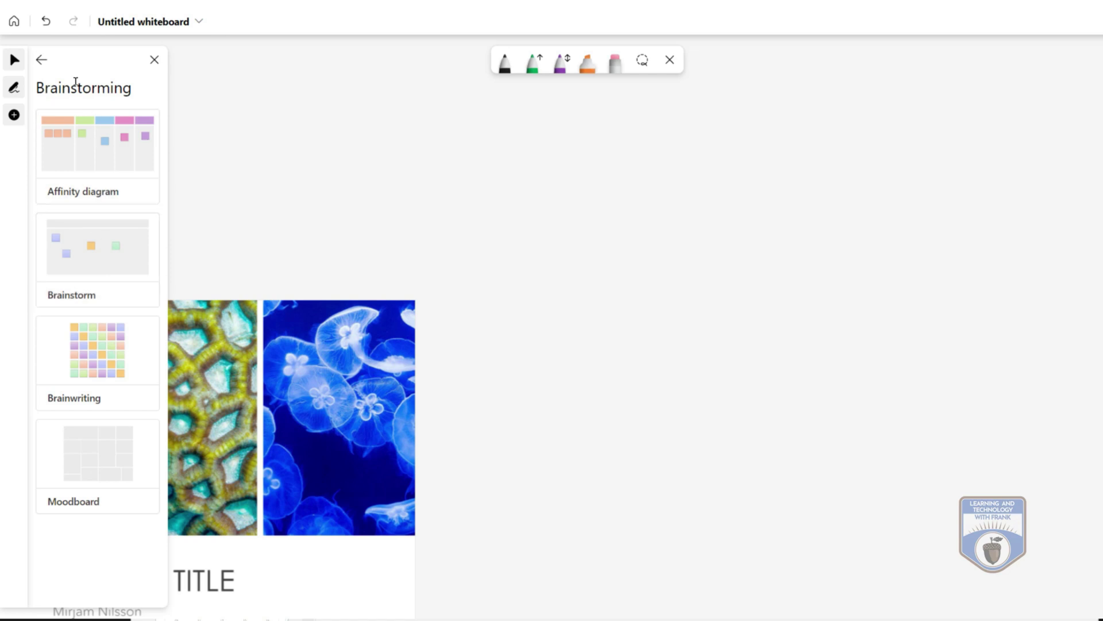
click(41, 59)
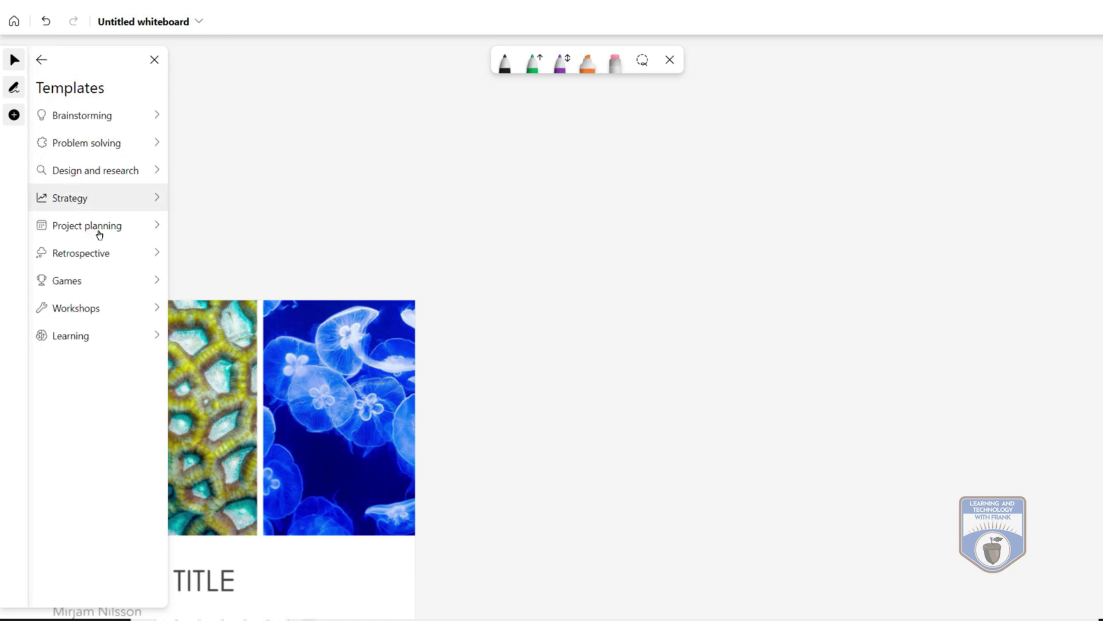
click(71, 339)
scroll(89, 362, down, 5)
scroll(89, 361, down, 1)
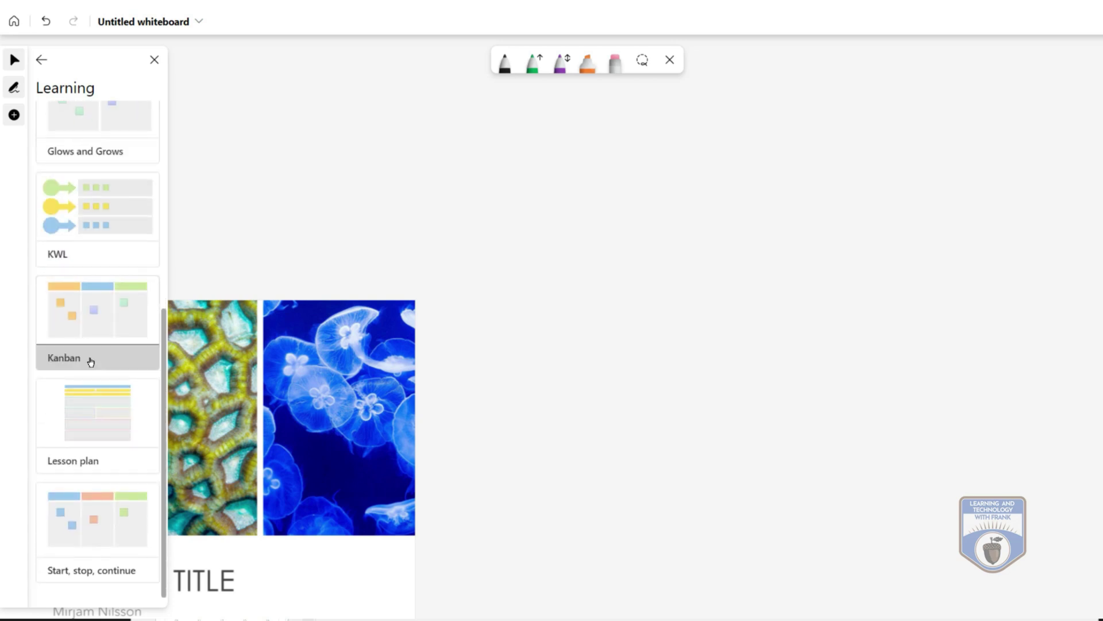
click(145, 399)
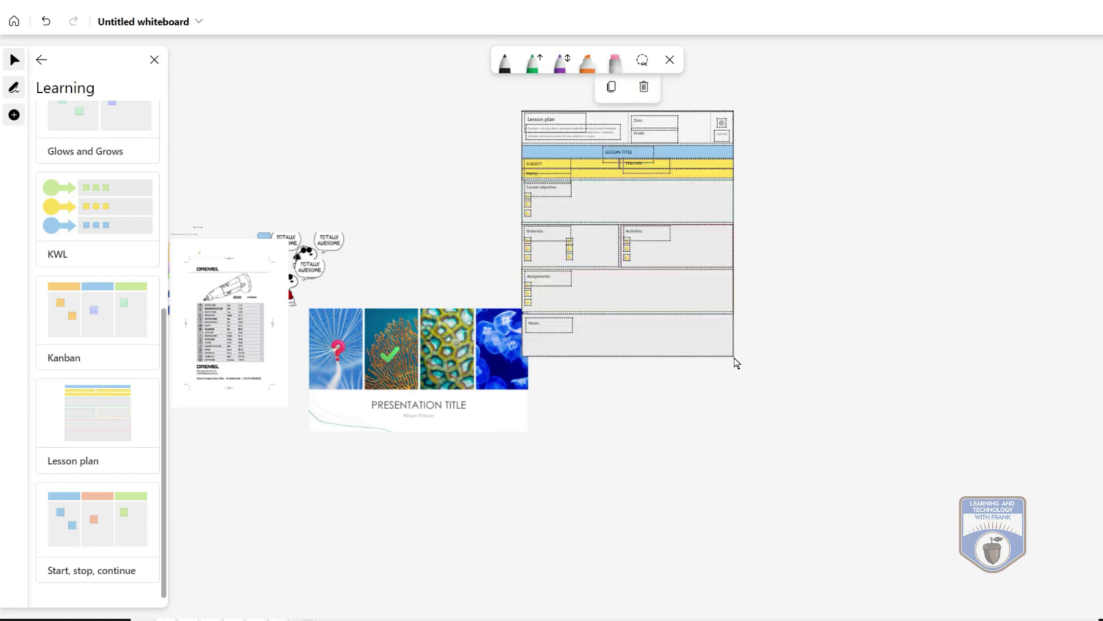
Examine the sections of the inserted lesson plan template up close.
scroll(667, 307, up, 2)
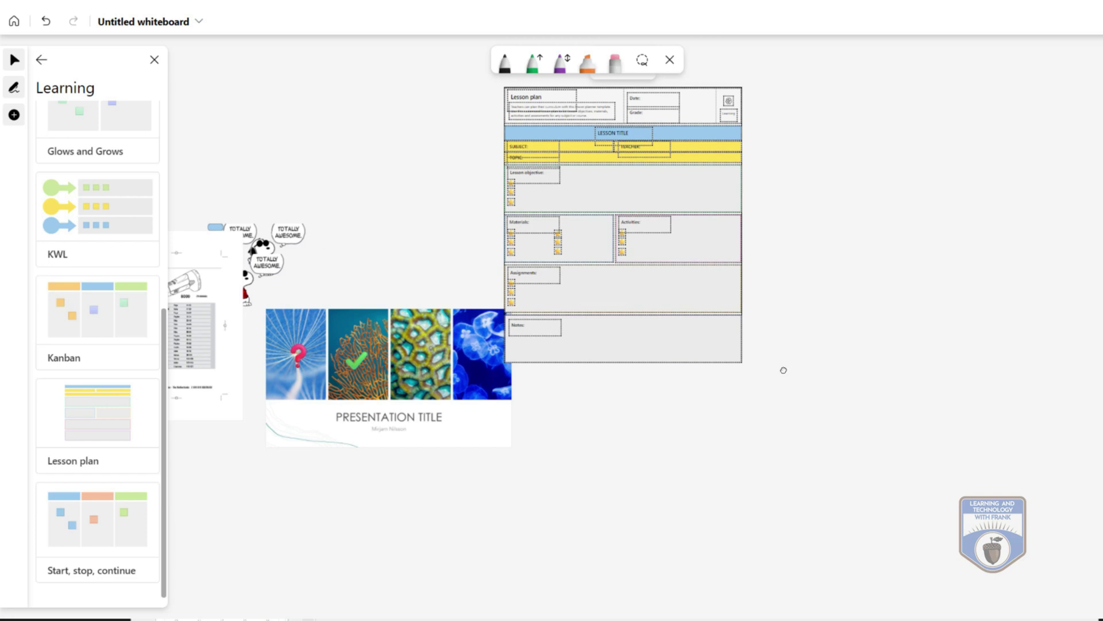
scroll(761, 414, up, 5)
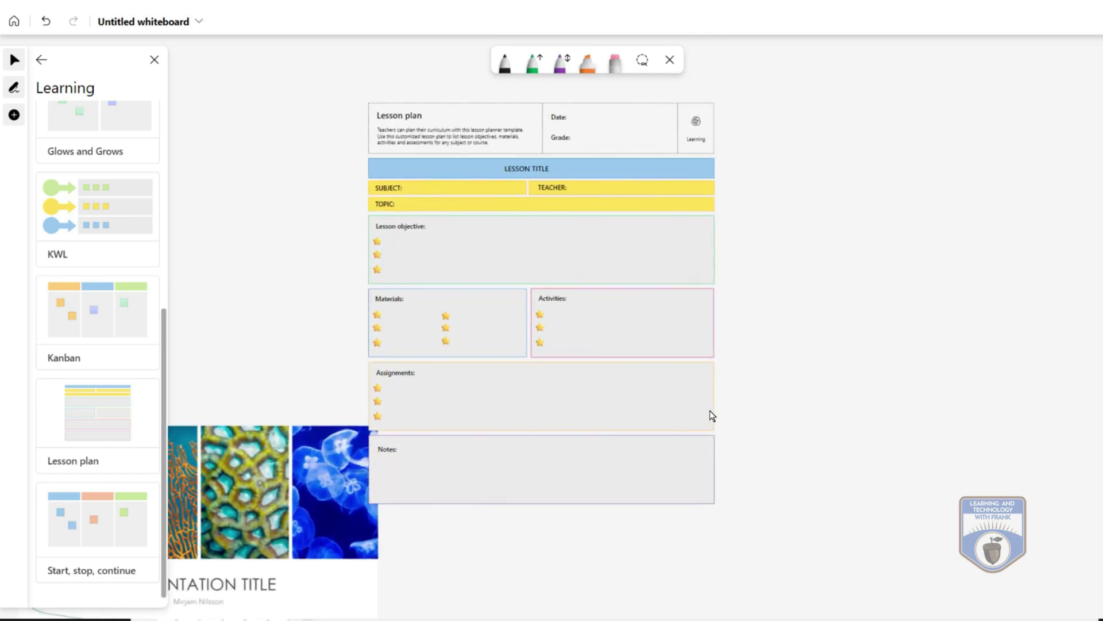
scroll(709, 410, up, 2)
scroll(819, 392, up, 2)
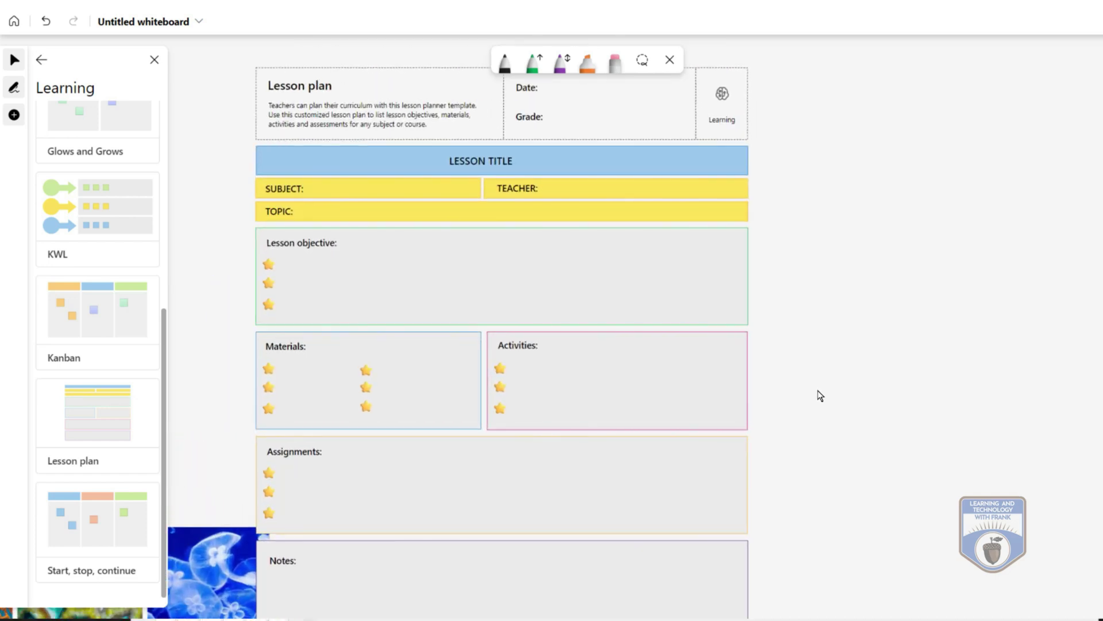
scroll(805, 381, up, 1)
scroll(804, 382, down, 1)
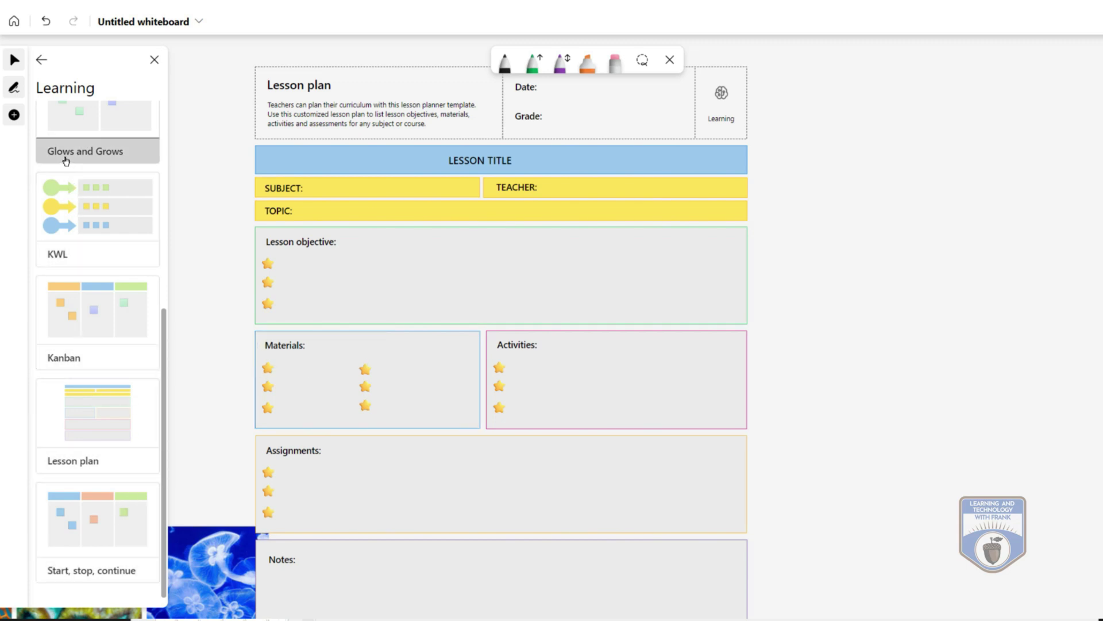
click(41, 59)
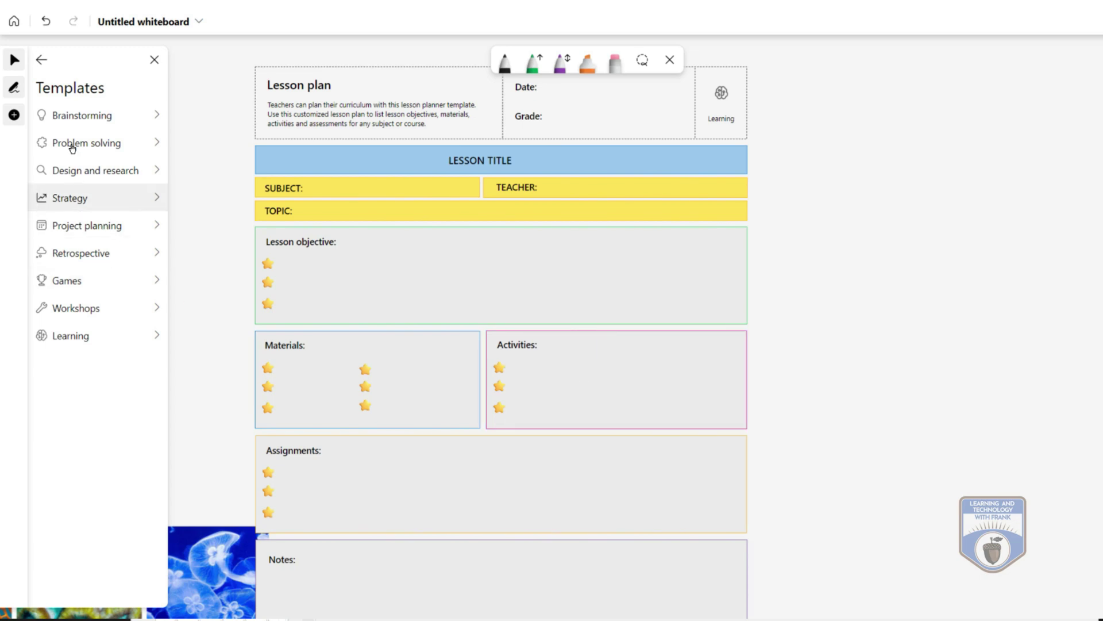
click(41, 60)
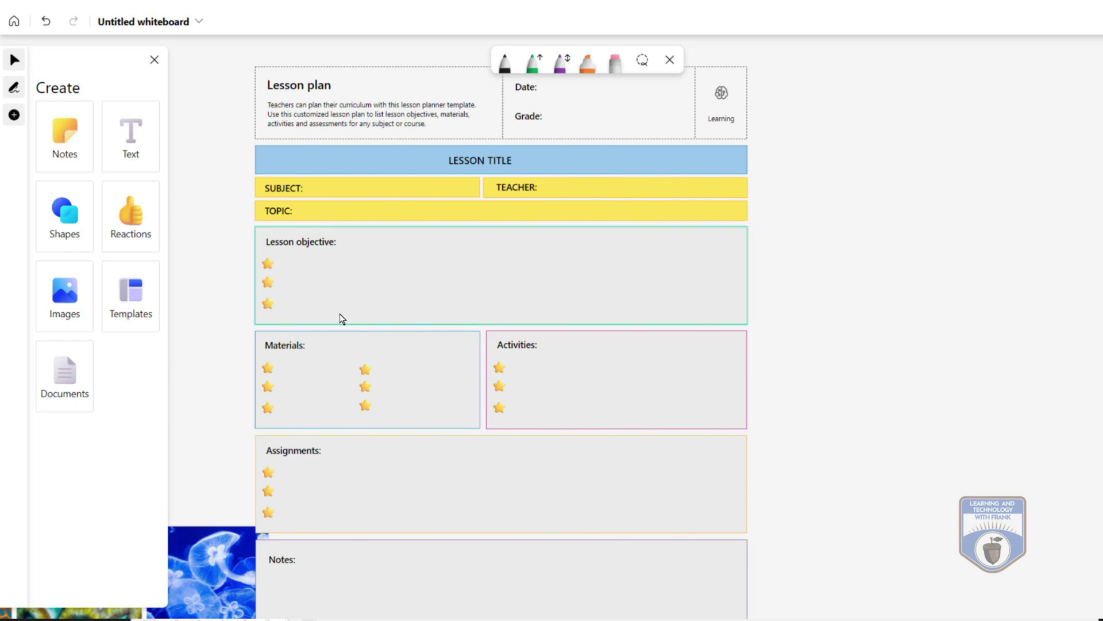
click(68, 304)
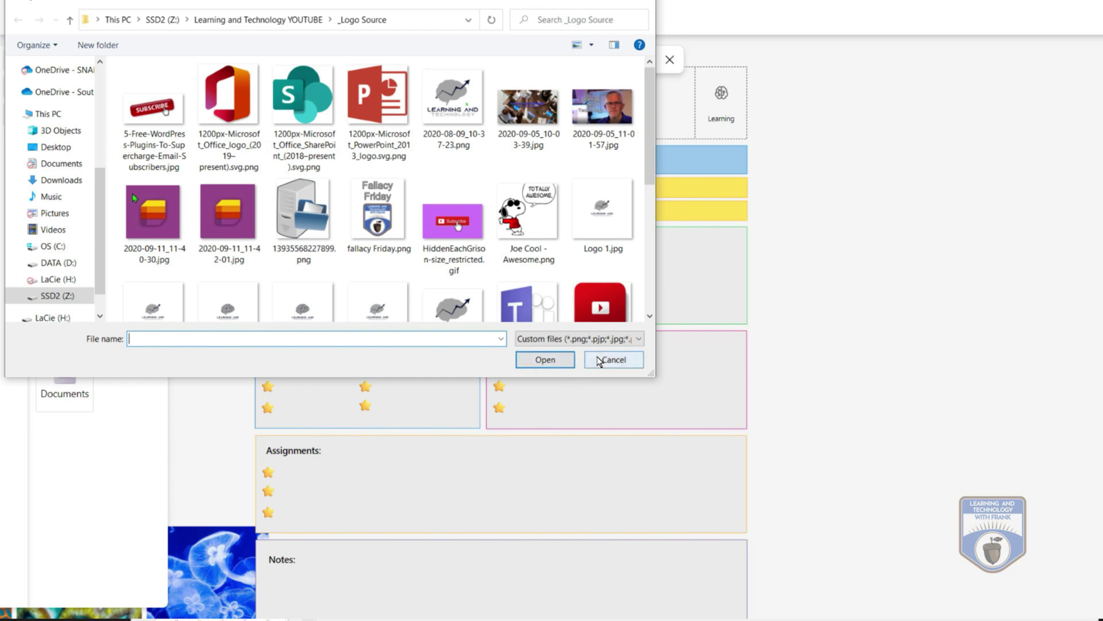
click(599, 361)
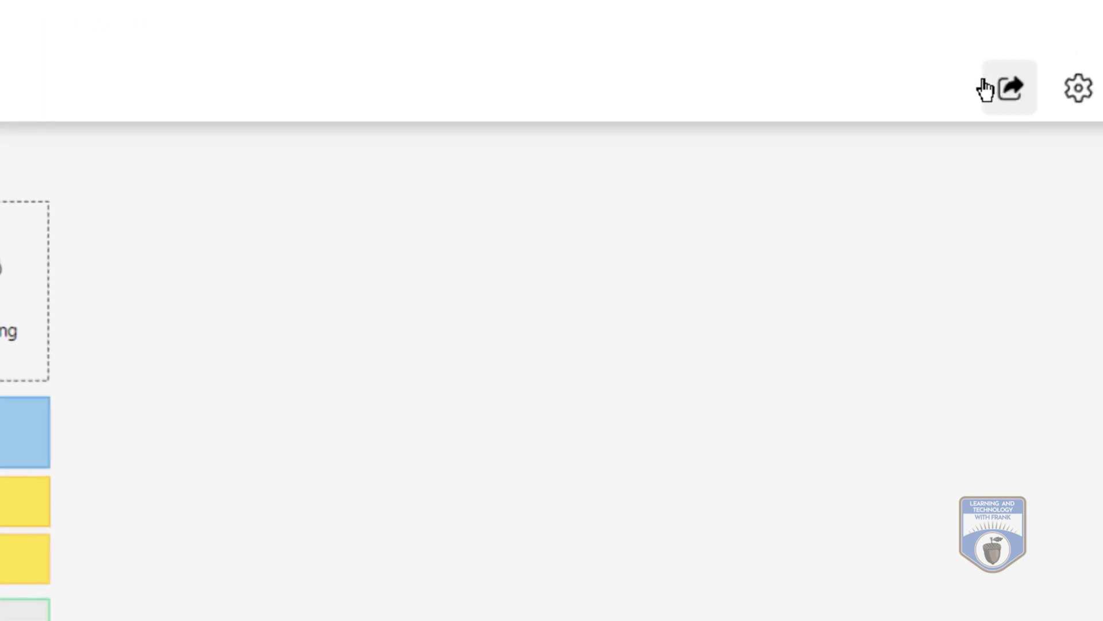
Review the whiteboard's share link options and its settings, such as exporting a PNG image and letting other participants edit.
click(1099, 22)
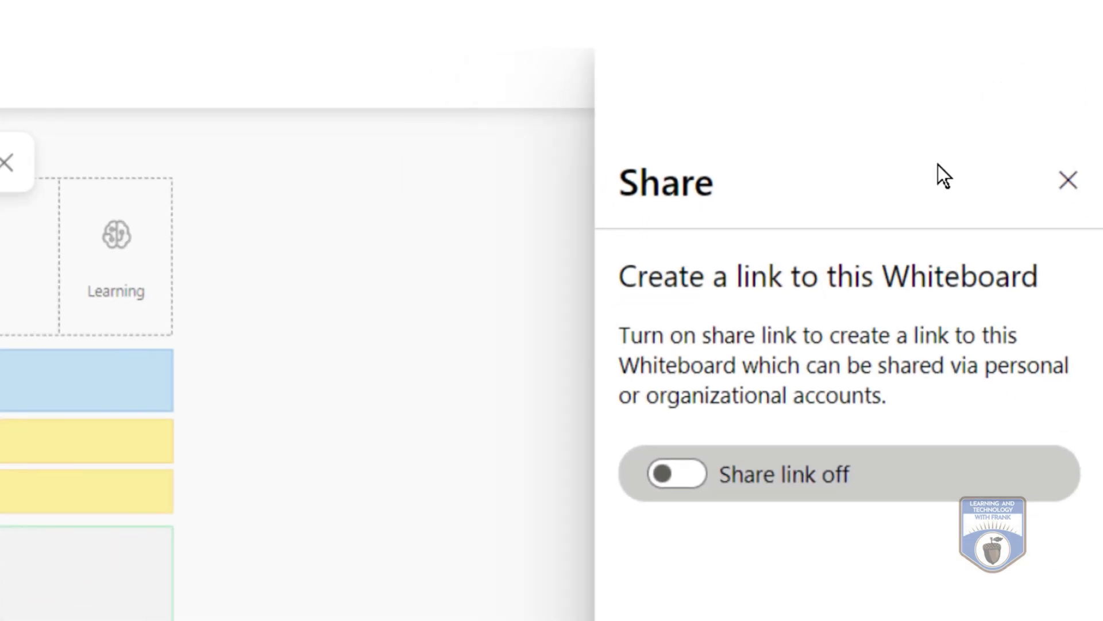
click(360, 426)
click(1068, 65)
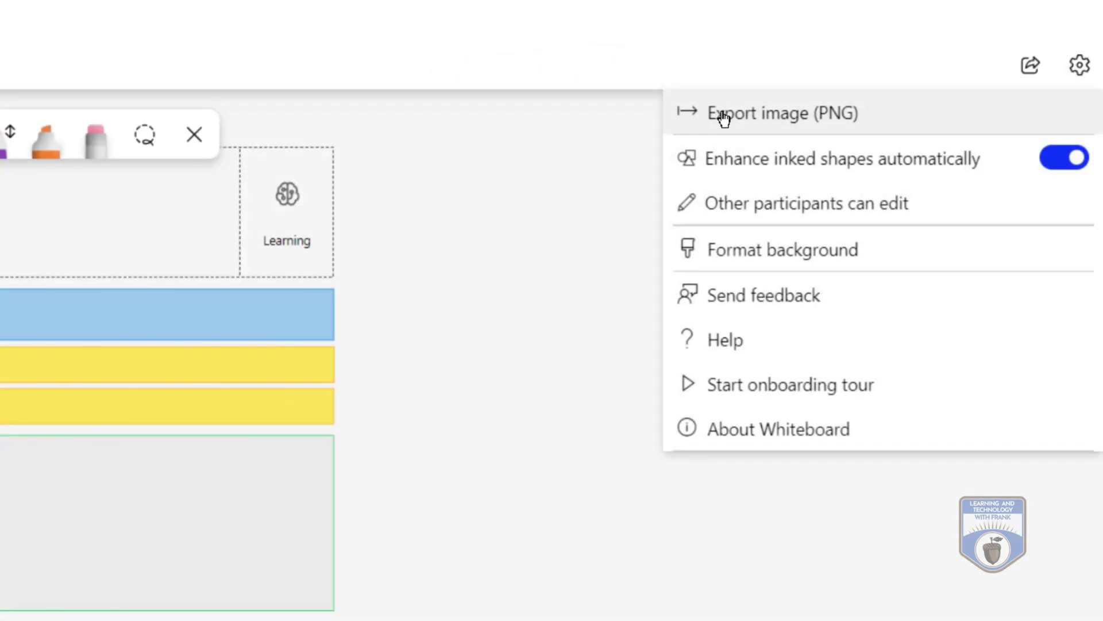
click(636, 175)
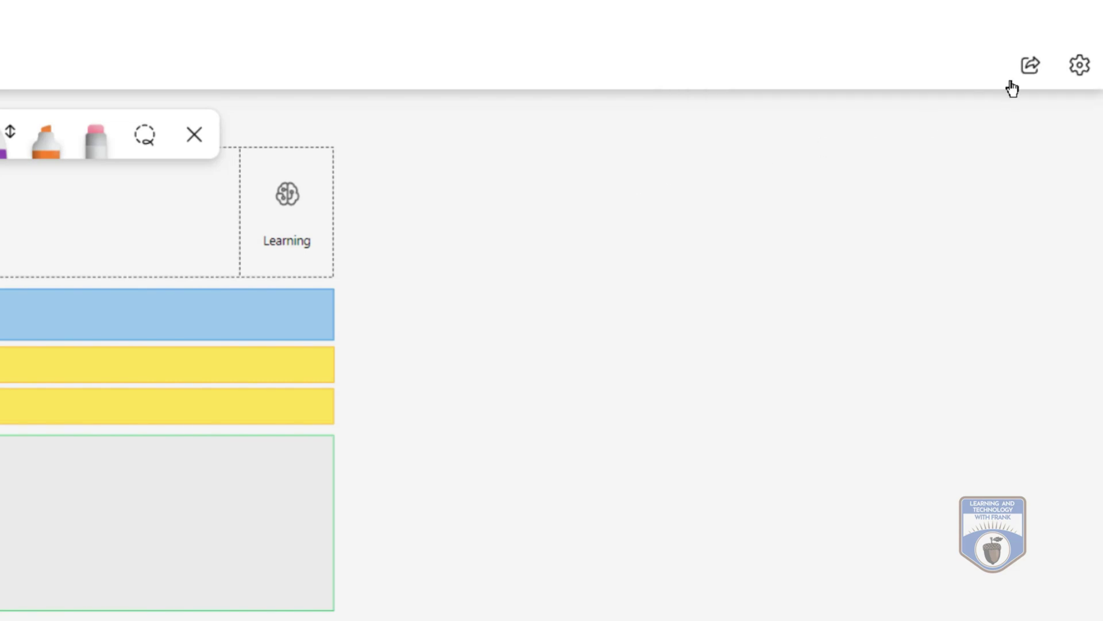
click(1032, 65)
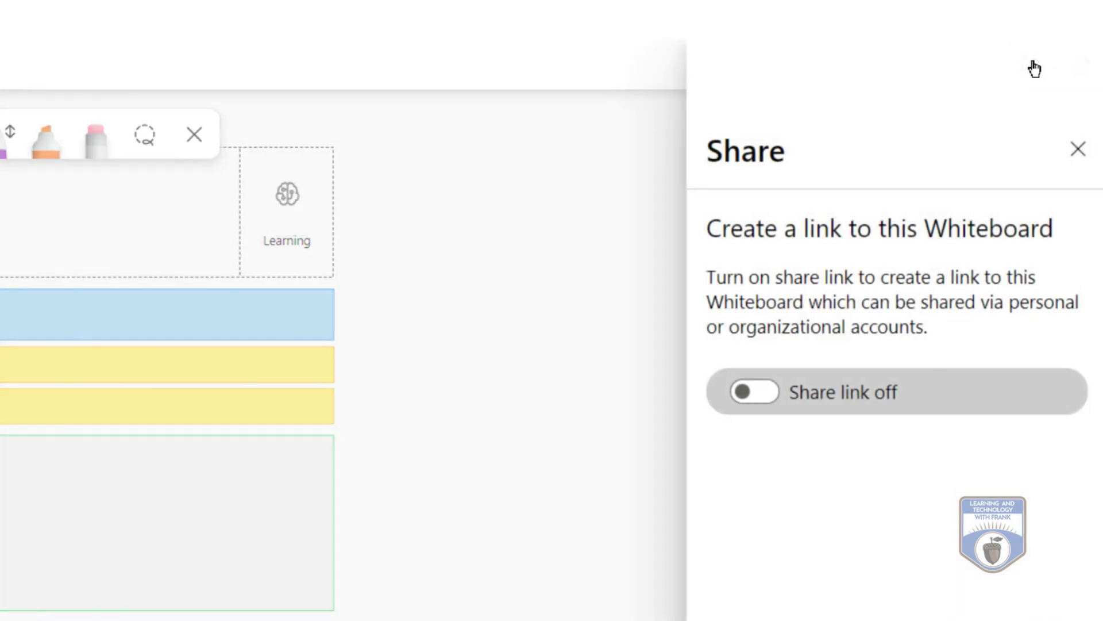
Turn on the share link for the whiteboard.
click(769, 402)
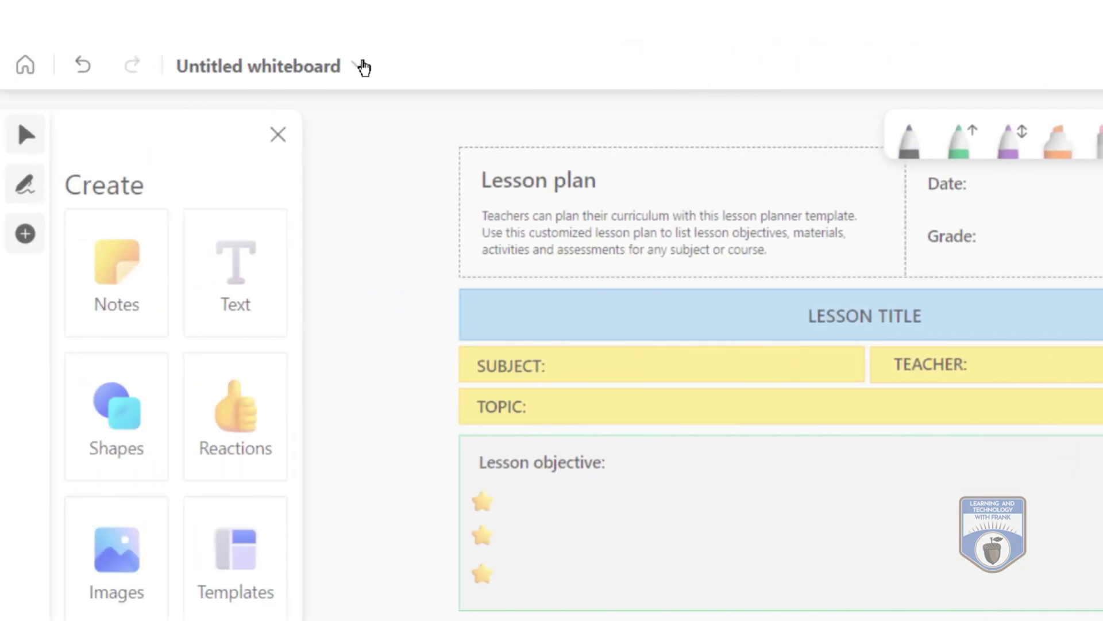
Rename the untitled whiteboard as Planning 123.
click(353, 79)
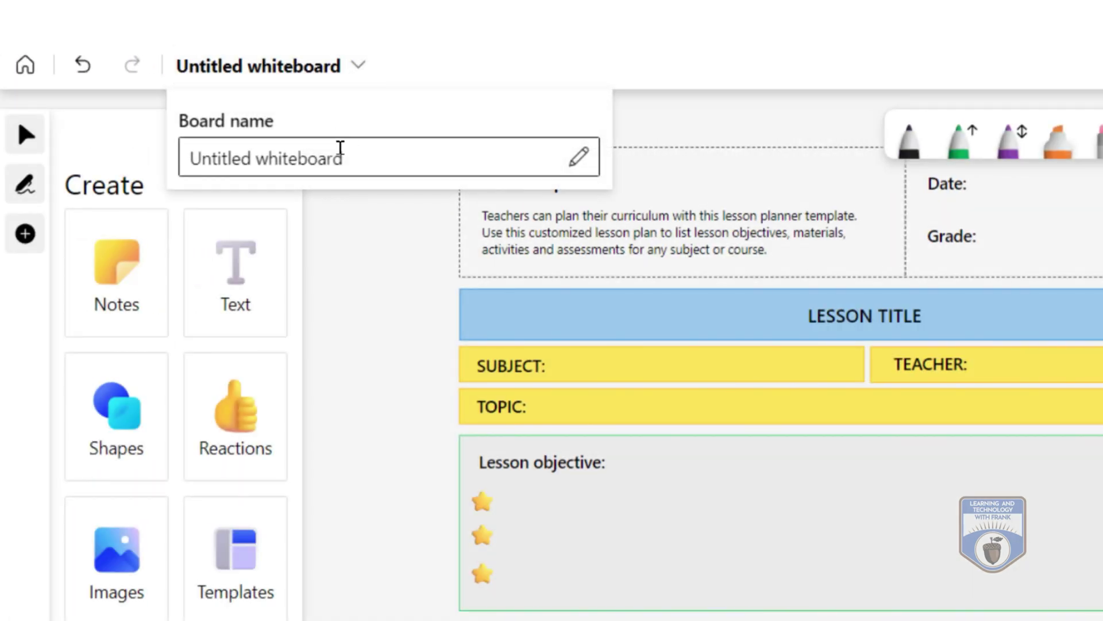
drag(340, 148, 149, 197)
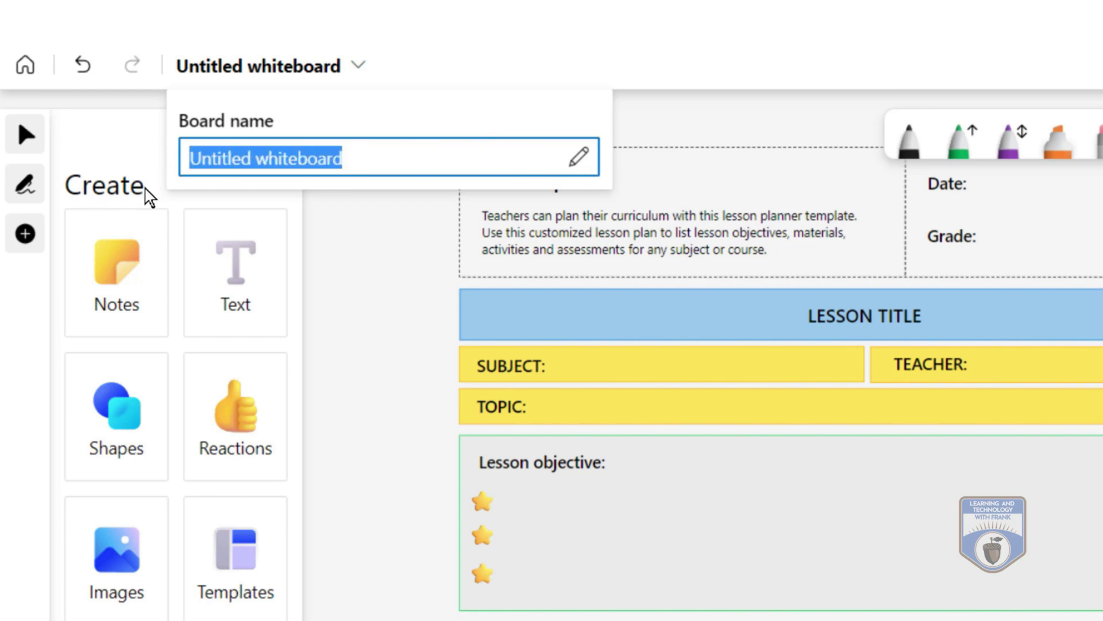
text(Planning )
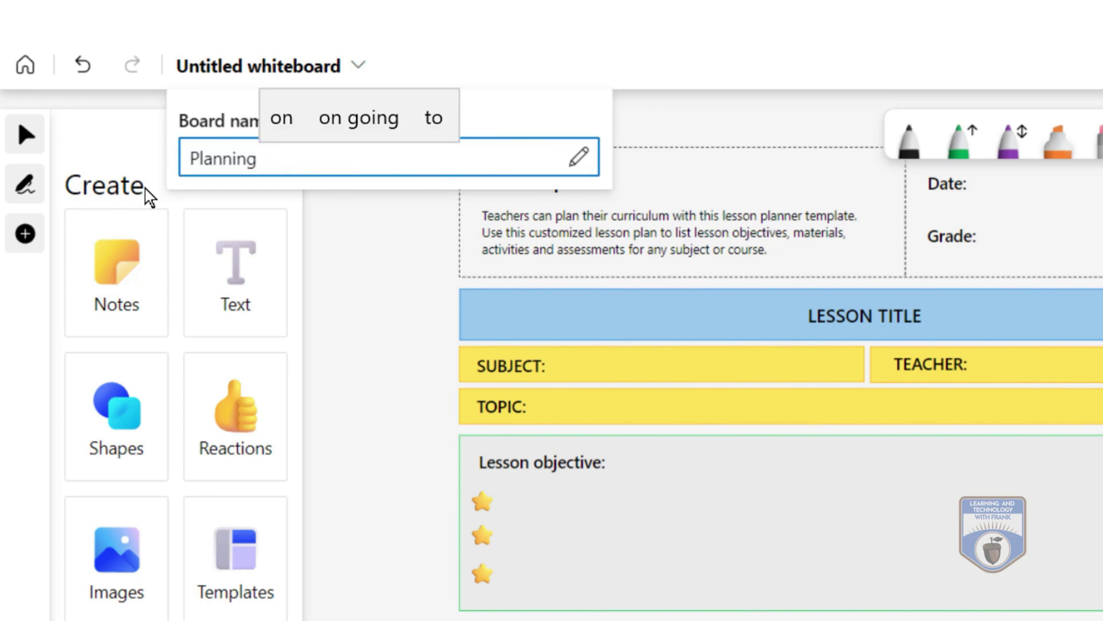
text(123)
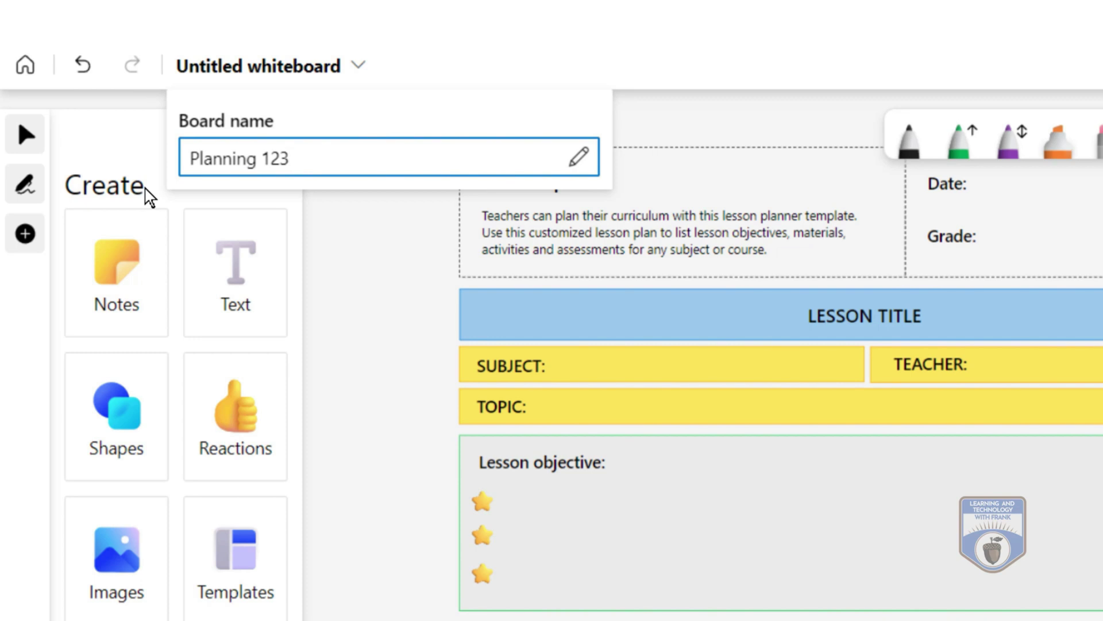
click(353, 305)
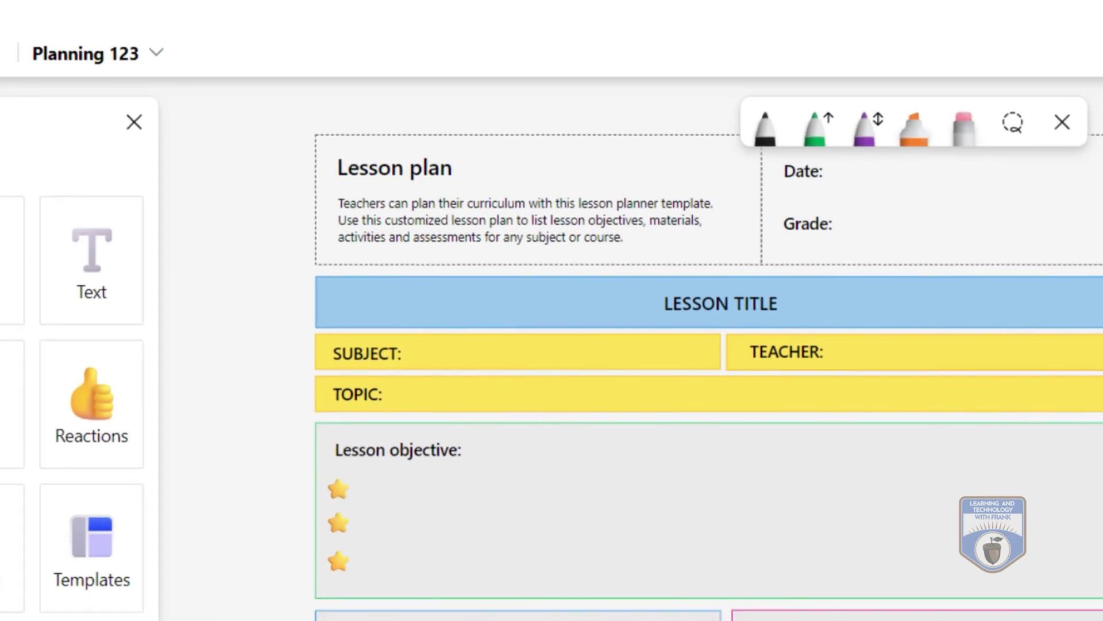
Open the whiteboard's sharing options and copy its share link.
click(1080, 65)
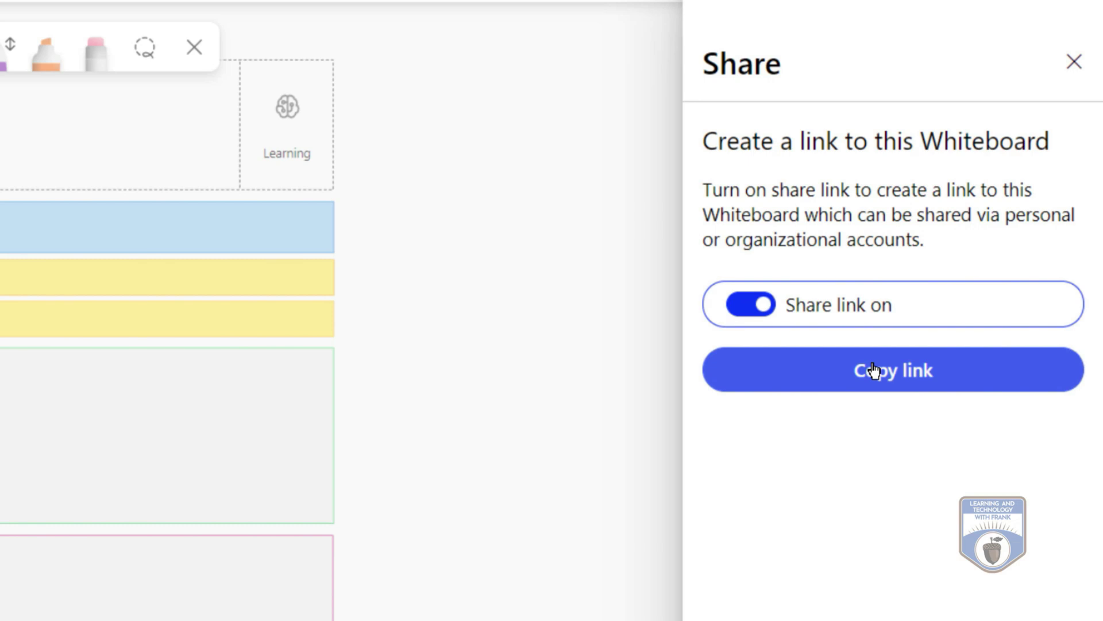
click(873, 371)
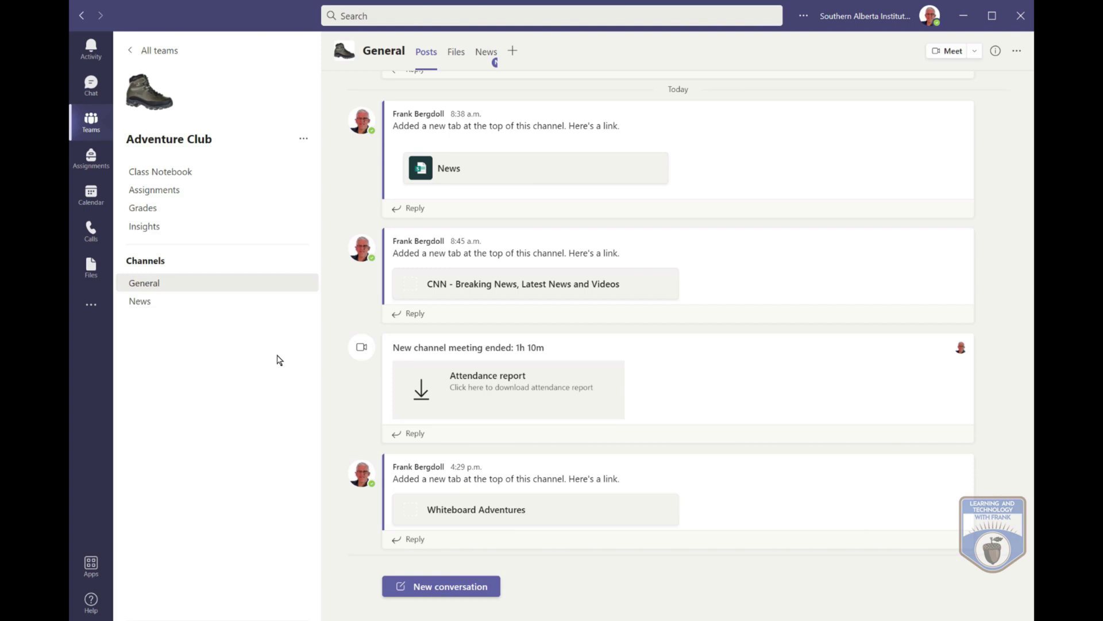
In Microsoft Teams, add a Whiteboard tab named Whiteboard to the Adventure Club's General channel, with a channel post and collaboration for everyone.
click(514, 57)
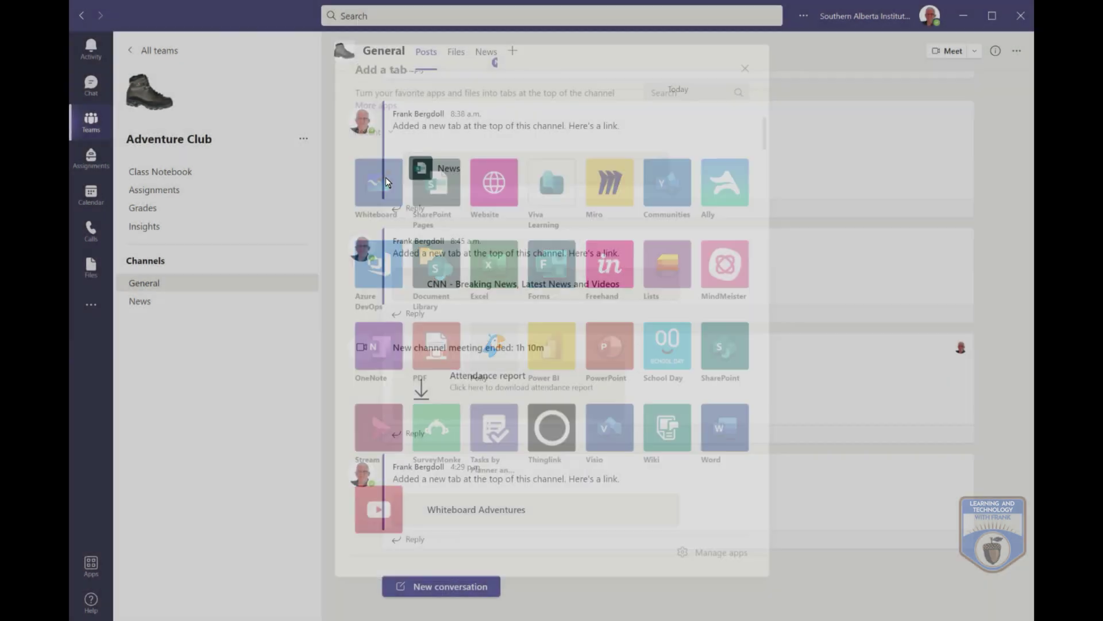
click(385, 181)
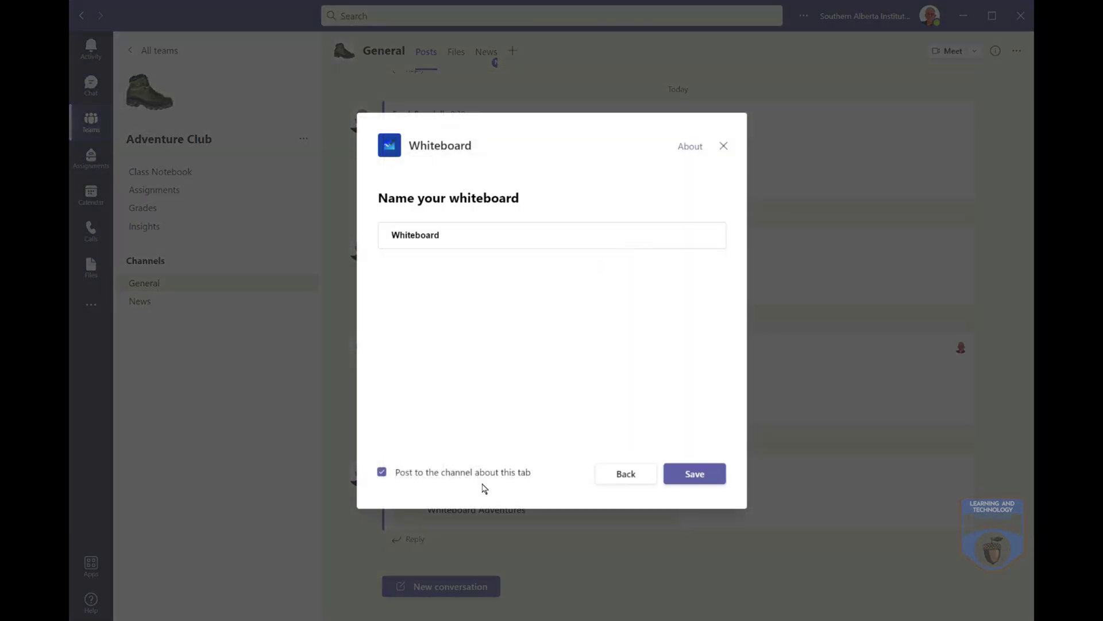
click(693, 478)
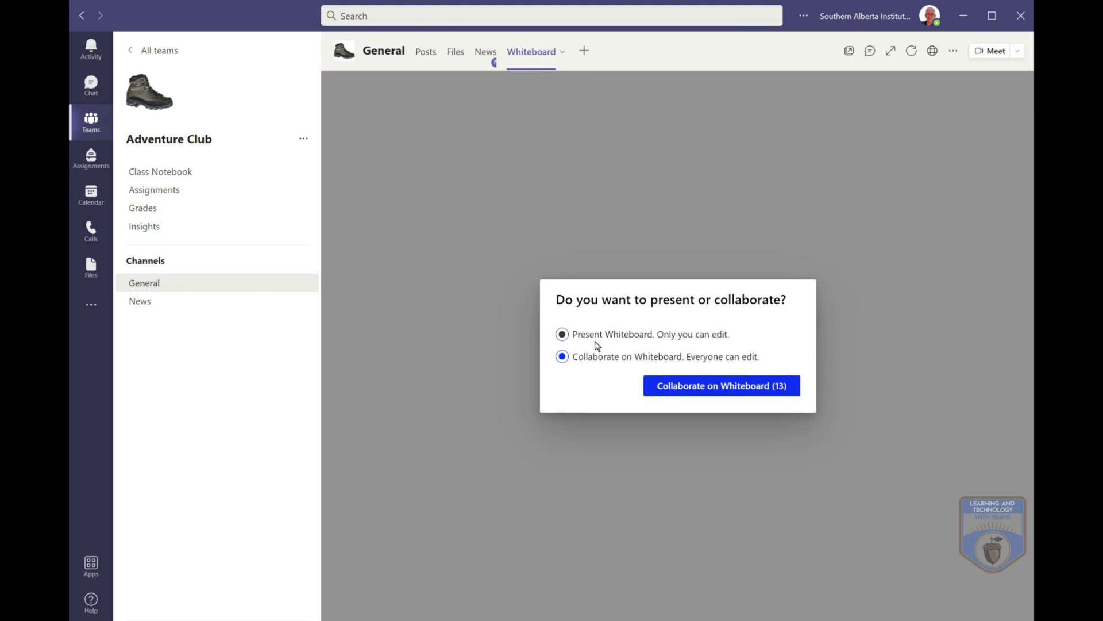
click(670, 387)
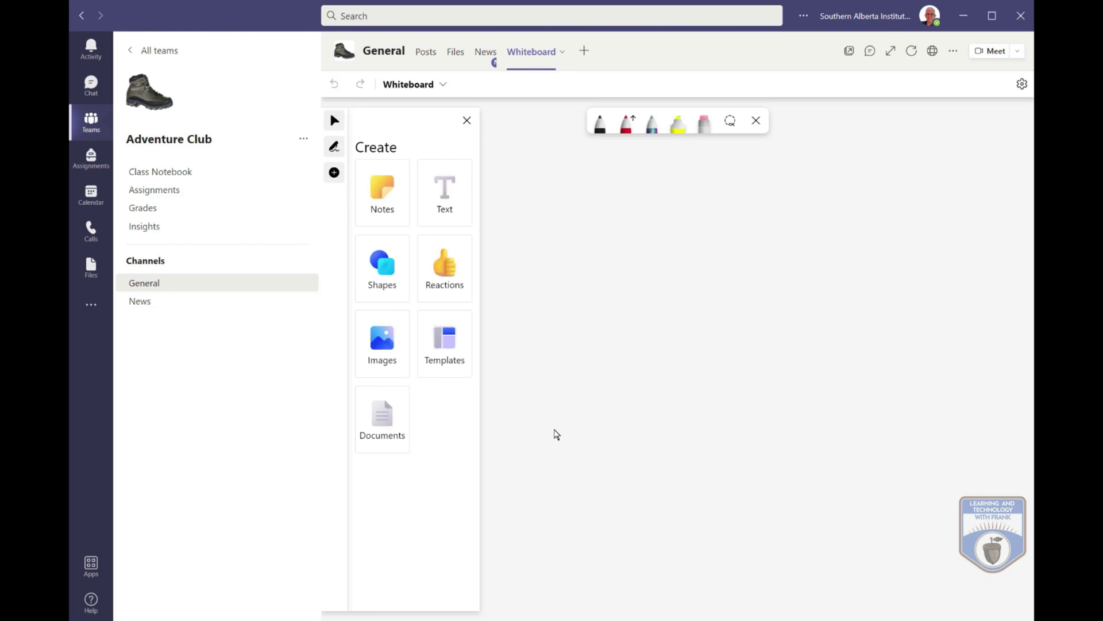
Draw several straight diagonal lines and a partly wavy stroke across the empty channel whiteboard with the black pen.
click(600, 125)
drag(601, 313, 770, 222)
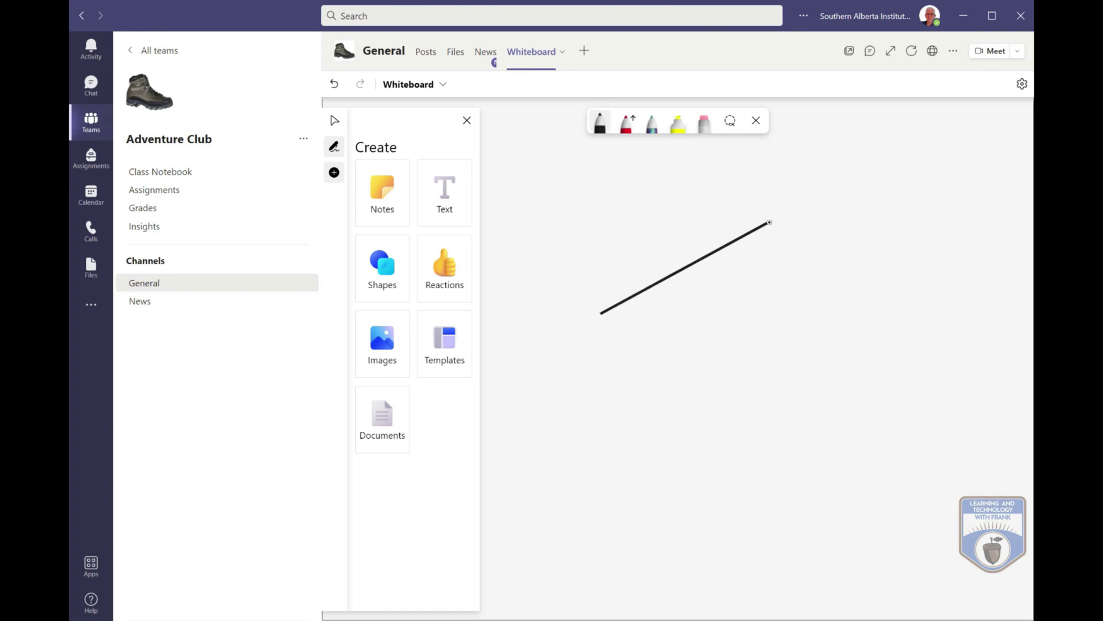
drag(696, 370, 817, 353)
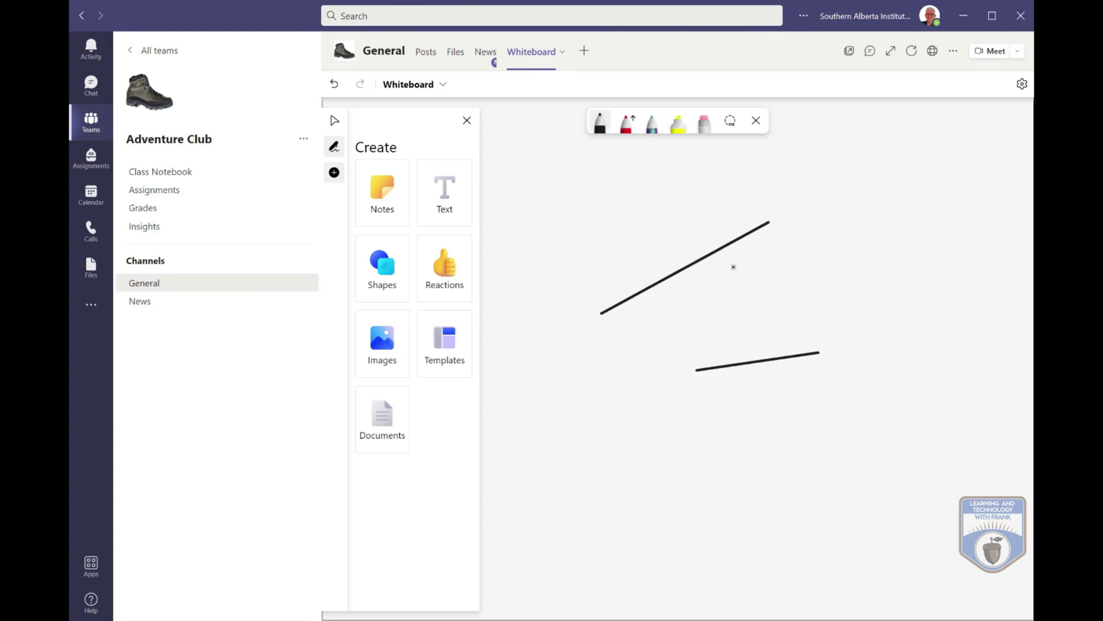
drag(734, 266, 785, 318)
drag(625, 368, 809, 262)
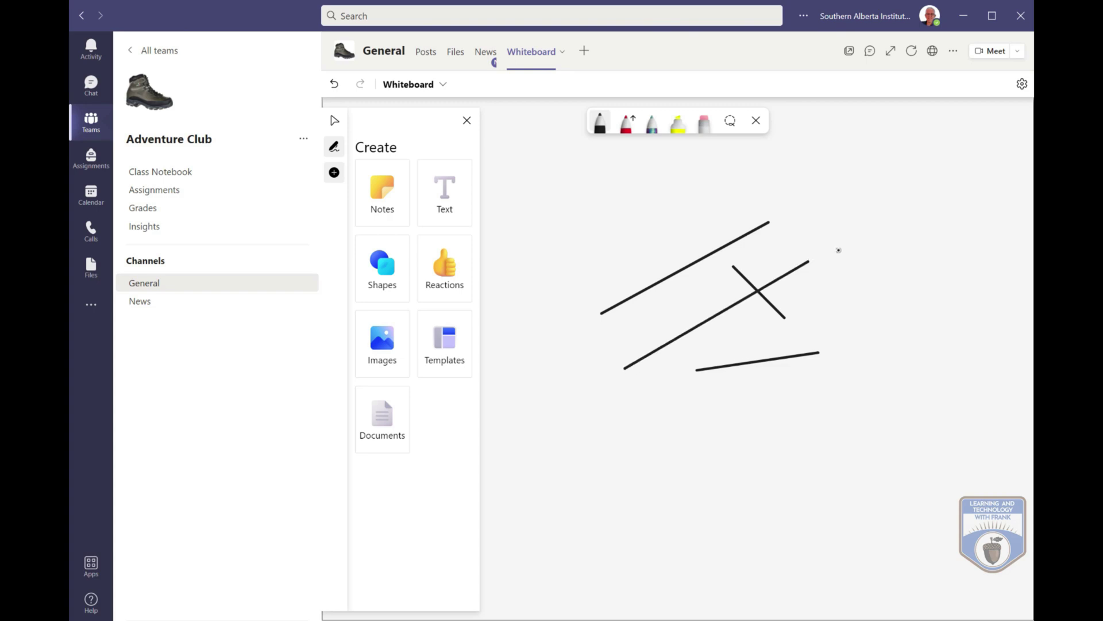
drag(629, 433, 880, 477)
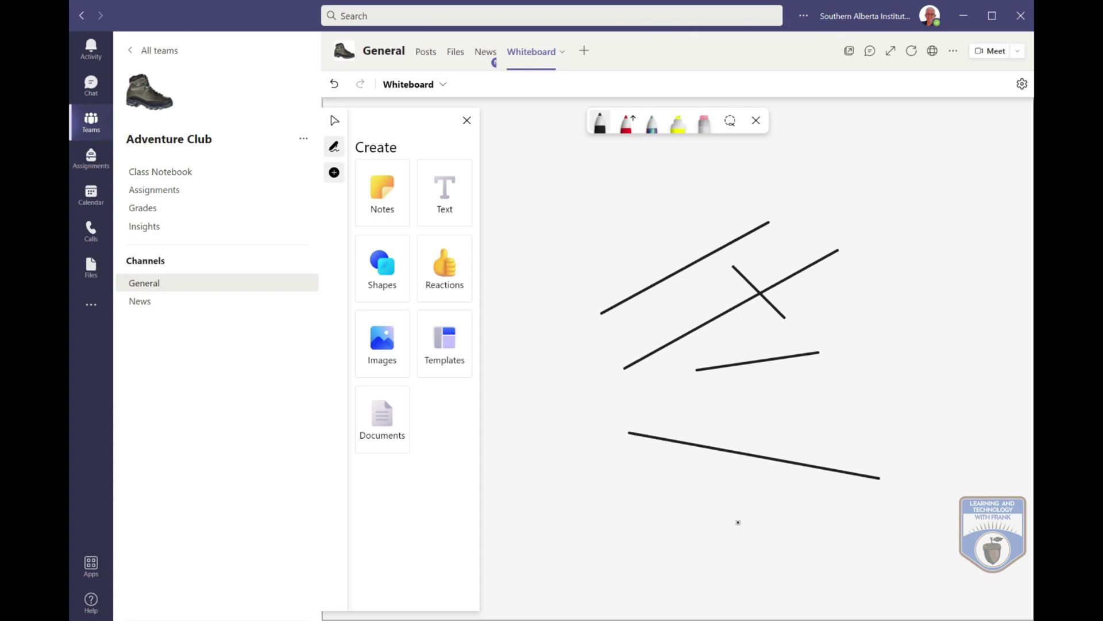
drag(725, 507, 892, 322)
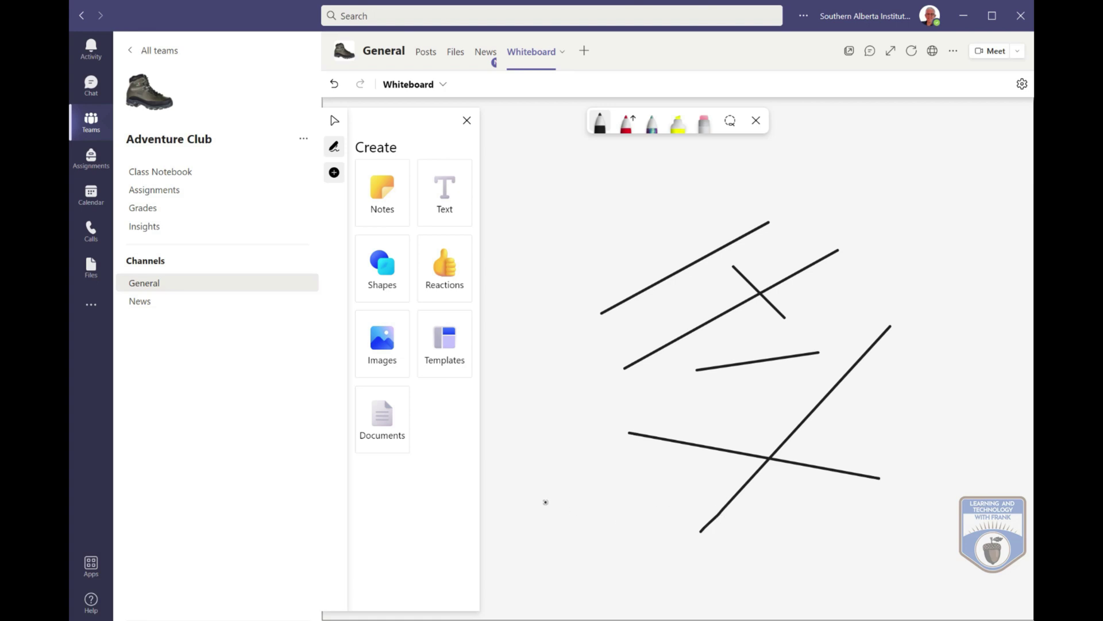
mouse_move(545, 502)
mouse_down()
mouse_move(595, 493)
mouse_move(619, 535)
mouse_move(641, 525)
mouse_move(740, 405)
mouse_move(922, 303)
mouse_up()
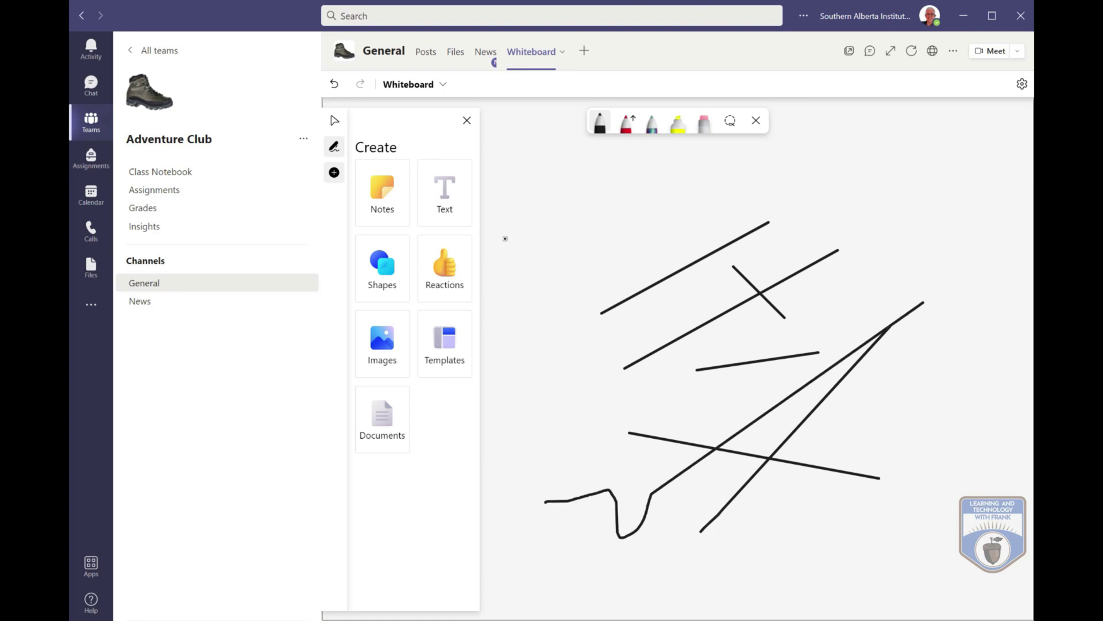
mouse_move(542, 167)
mouse_down()
mouse_move(555, 243)
mouse_move(654, 194)
mouse_move(726, 328)
mouse_move(842, 486)
mouse_up()
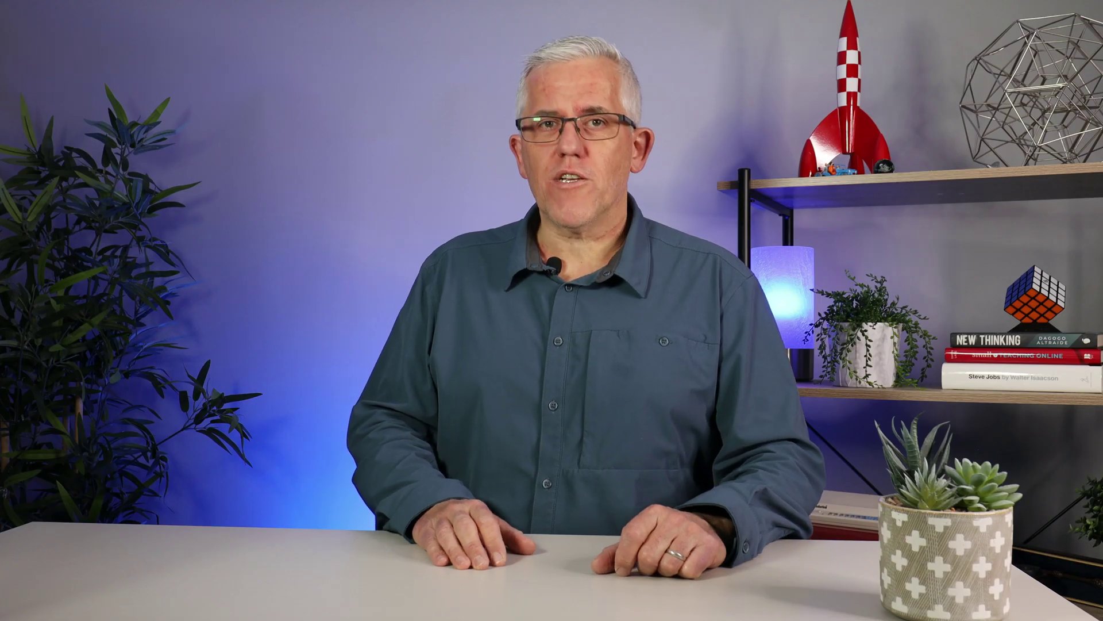